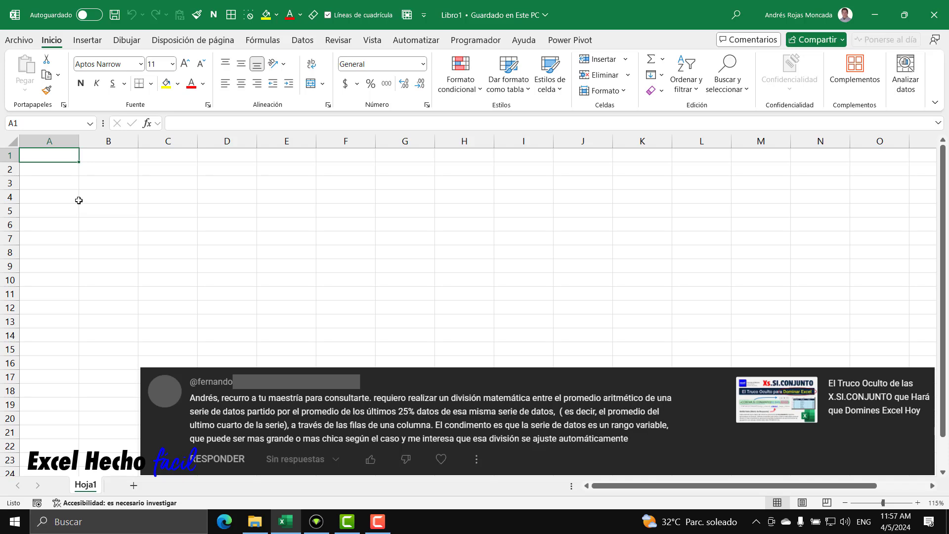
- Add the header "No." in A1 and number the rows below it with =SECUENCIA(100) in A2
type("No.")
key("Return")
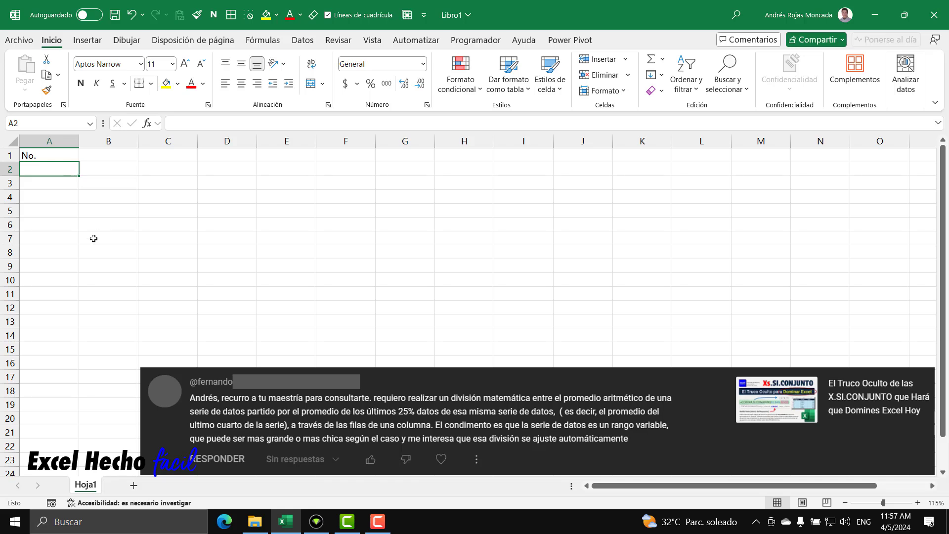
type("=secu")
key("Tab")
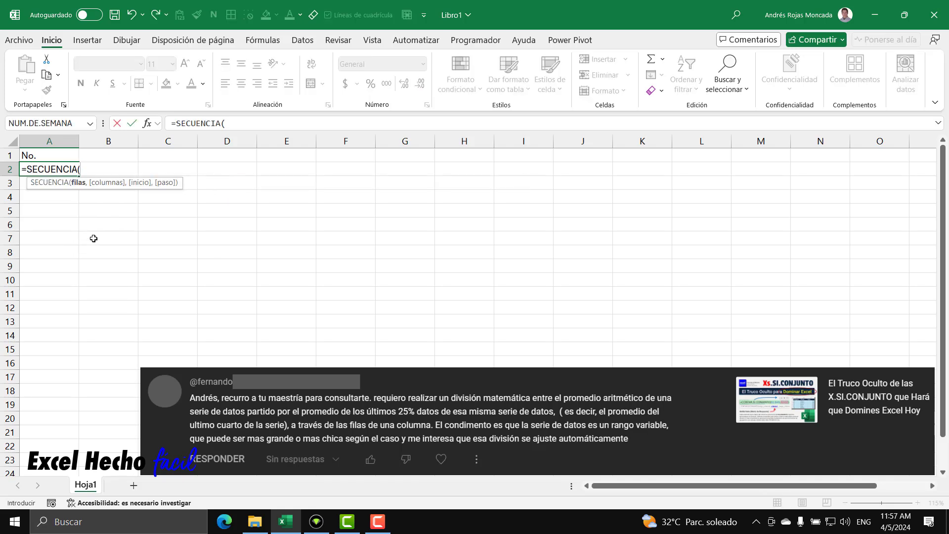
type("100)")
key("Return")
key("Up")
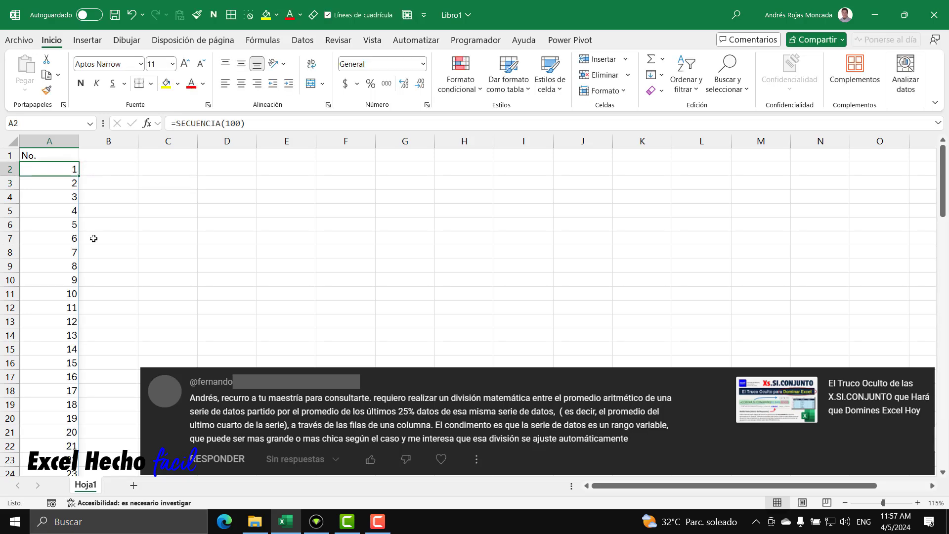
key("ctrl+Down")
key("ctrl+Up")
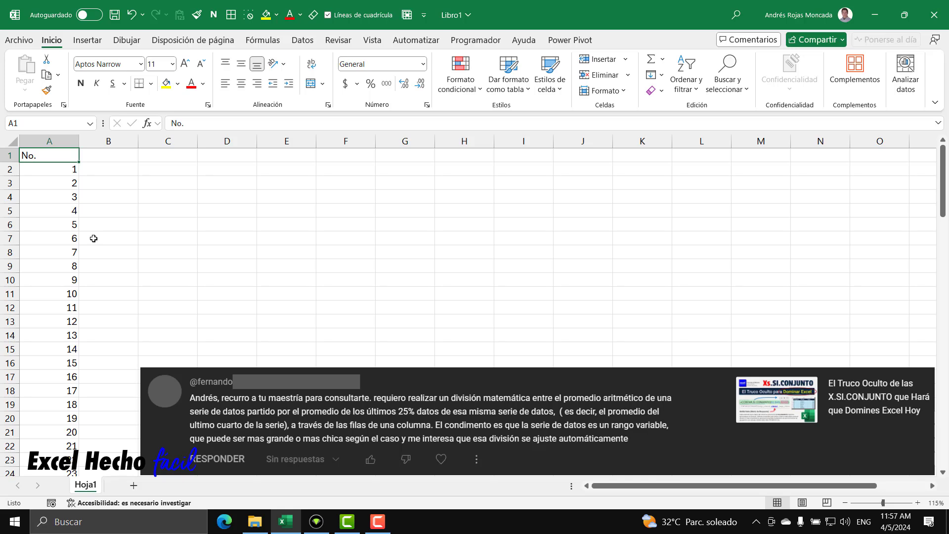
- Add the header "Valor" in cell B1
left_click(101, 156)
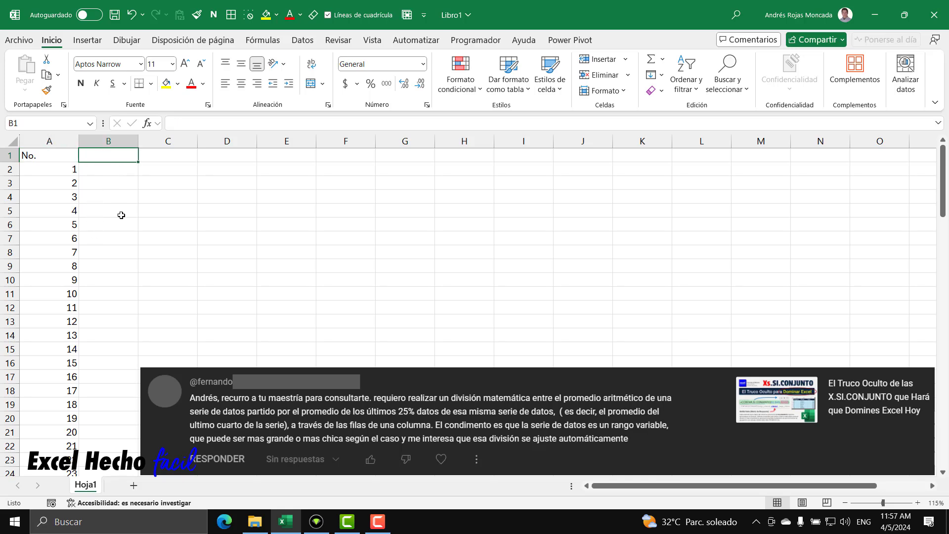
type("Valor")
key("Return")
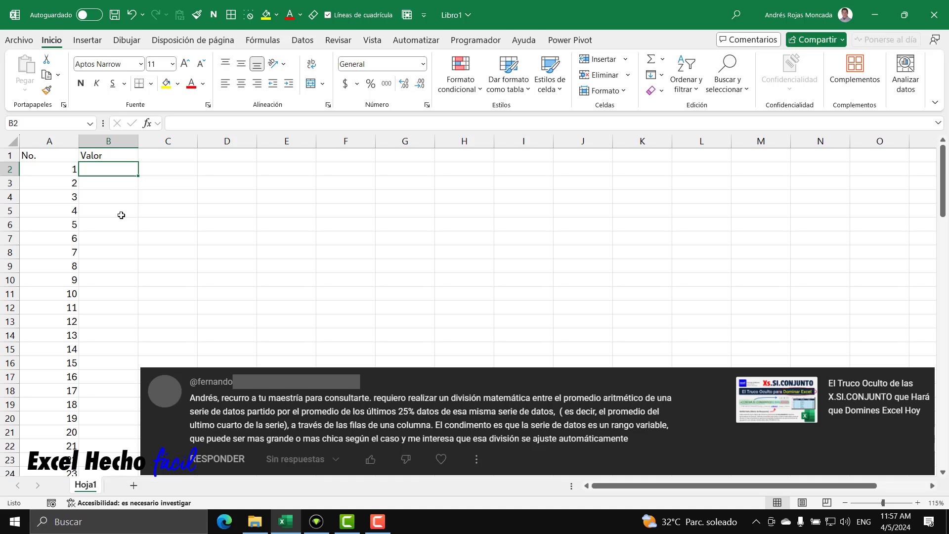
- Format the headers in A1:B1 with a dark blue fill and bold white text
left_click_drag(69, 157, 113, 156)
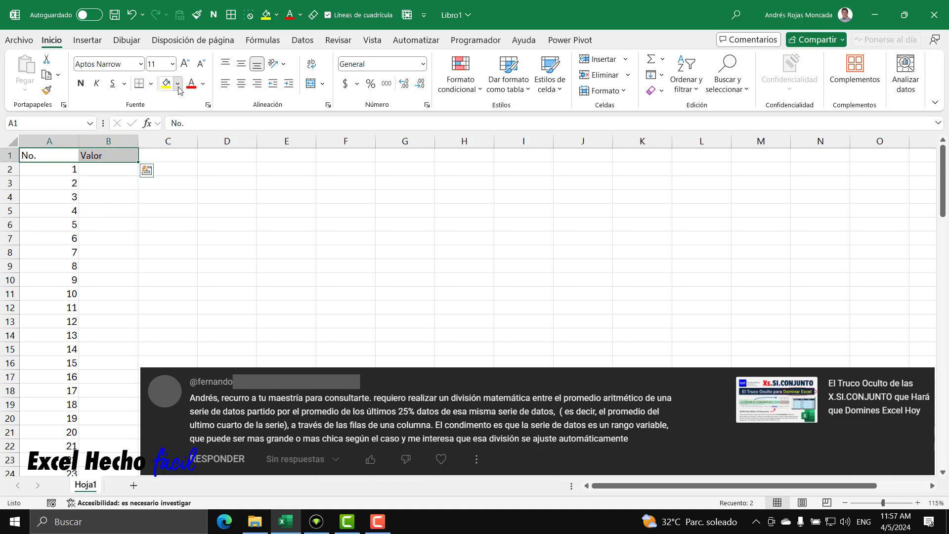
left_click(178, 90)
left_click(196, 144)
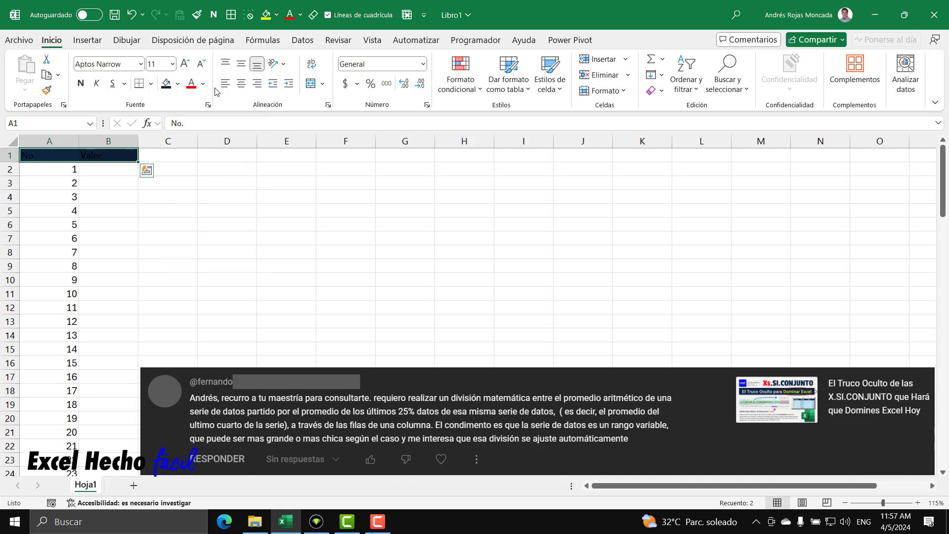
left_click(202, 84)
left_click(193, 160)
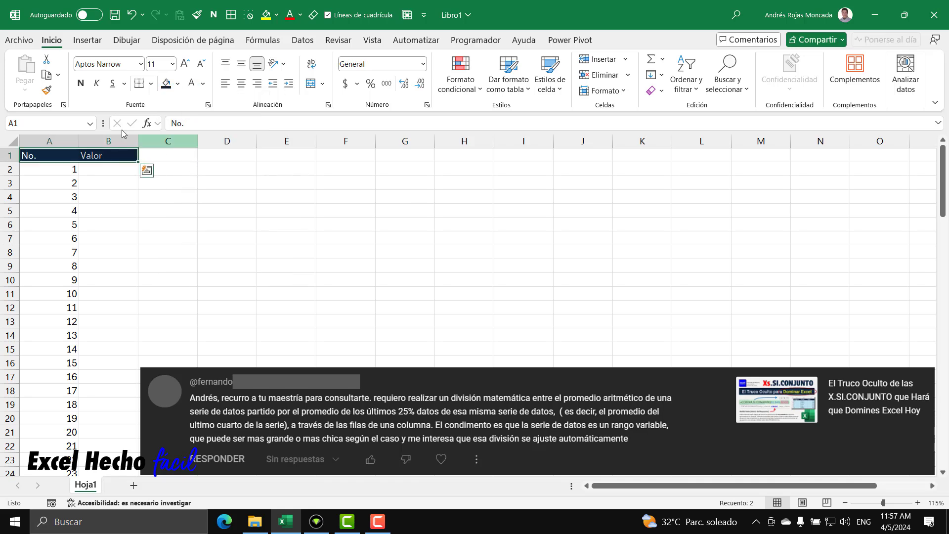
left_click(80, 83)
- Fill the Valor column with random integers by entering =MATRIZALEAT(100,,11,99,1) in B2
left_click(93, 169)
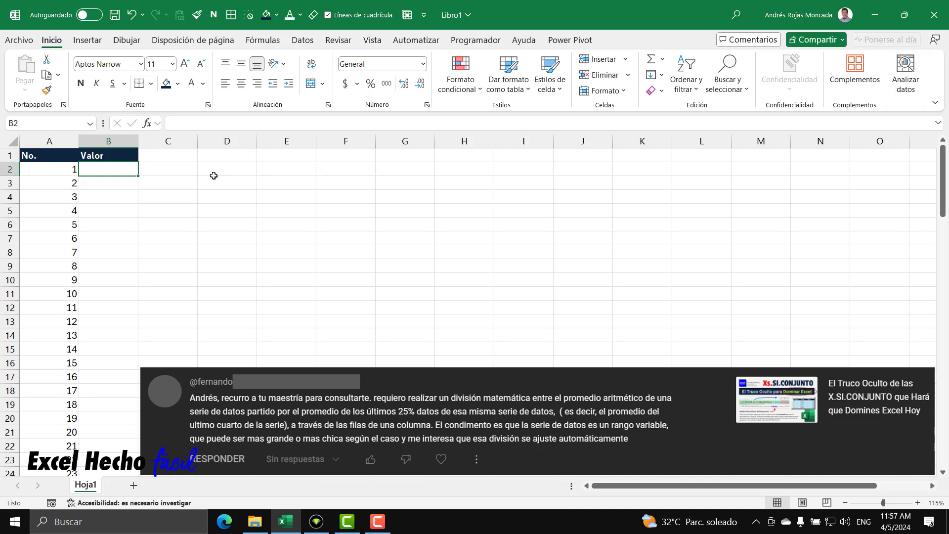
type("=matr")
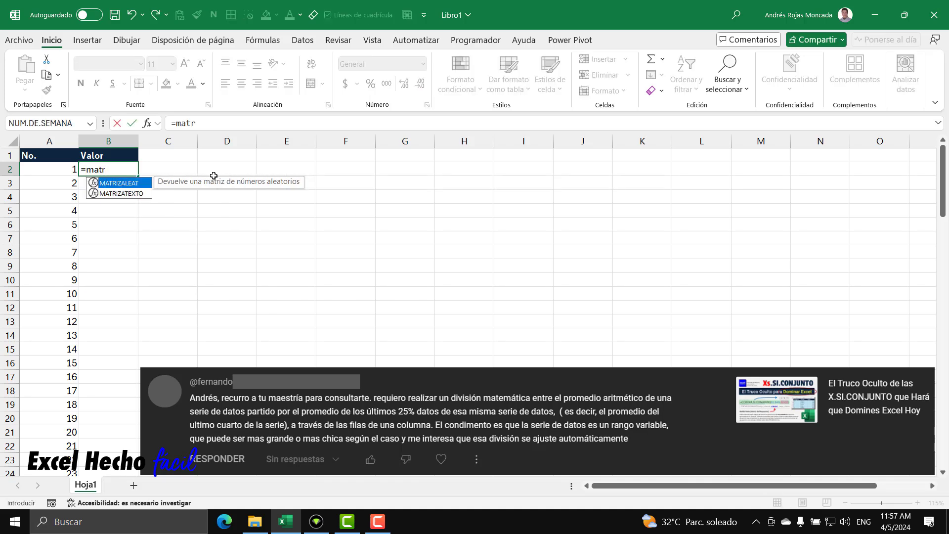
key("Tab")
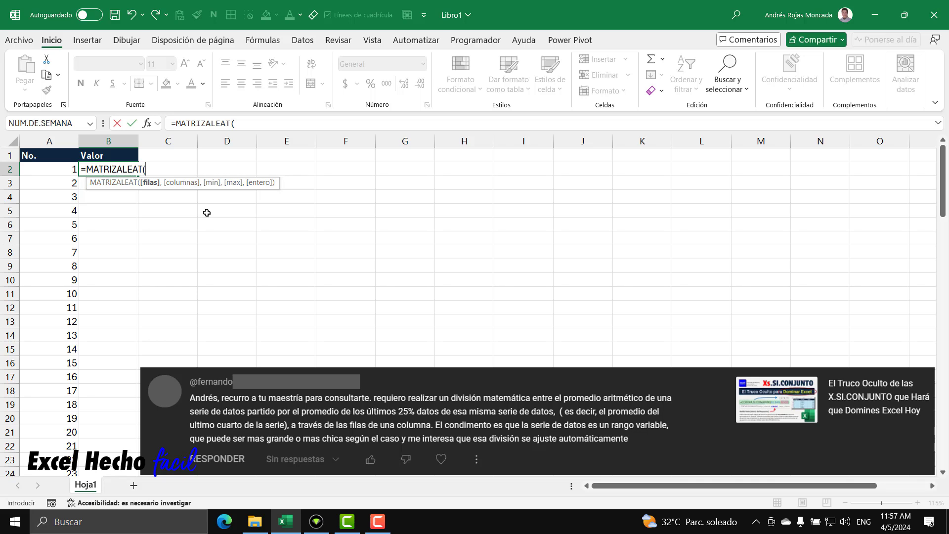
type("100,1")
key("BackSpace")
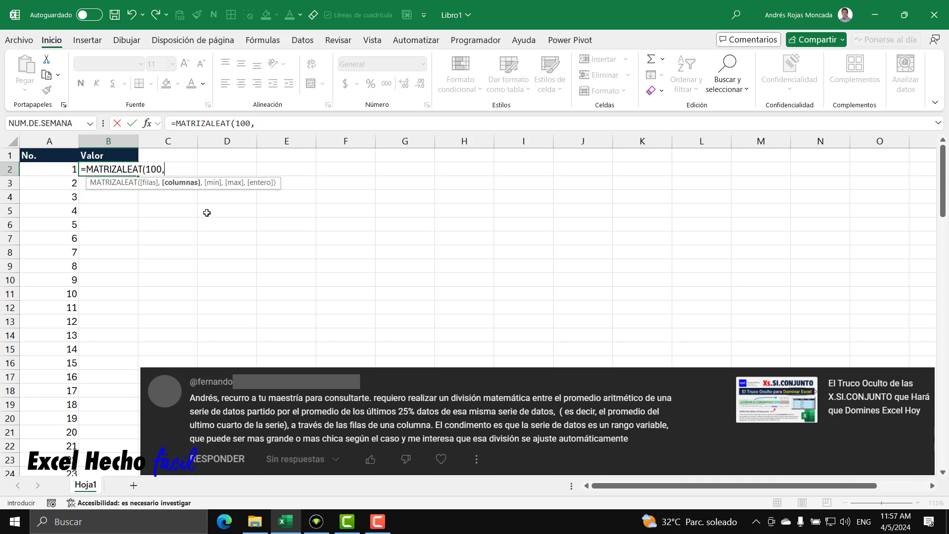
type(",")
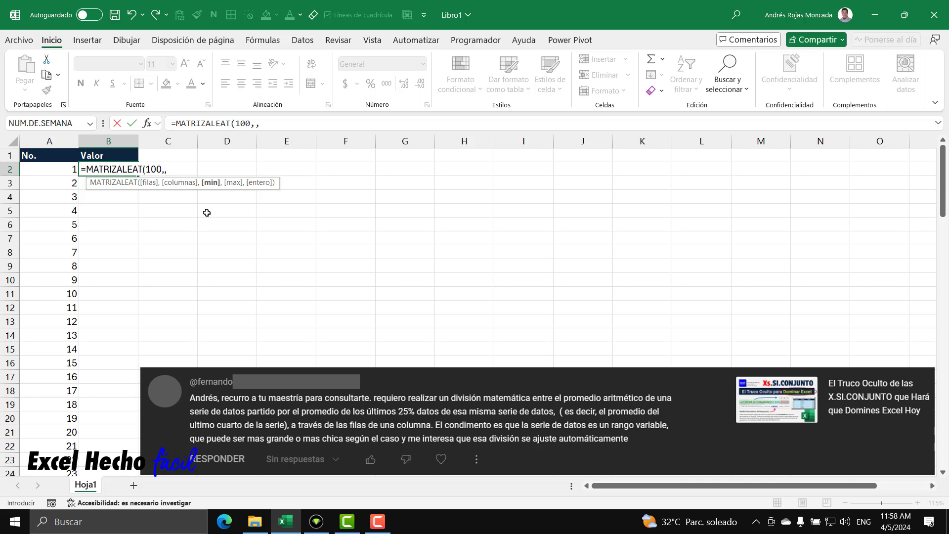
left_click(166, 169)
key("Right")
key("Right")
type("11,99,")
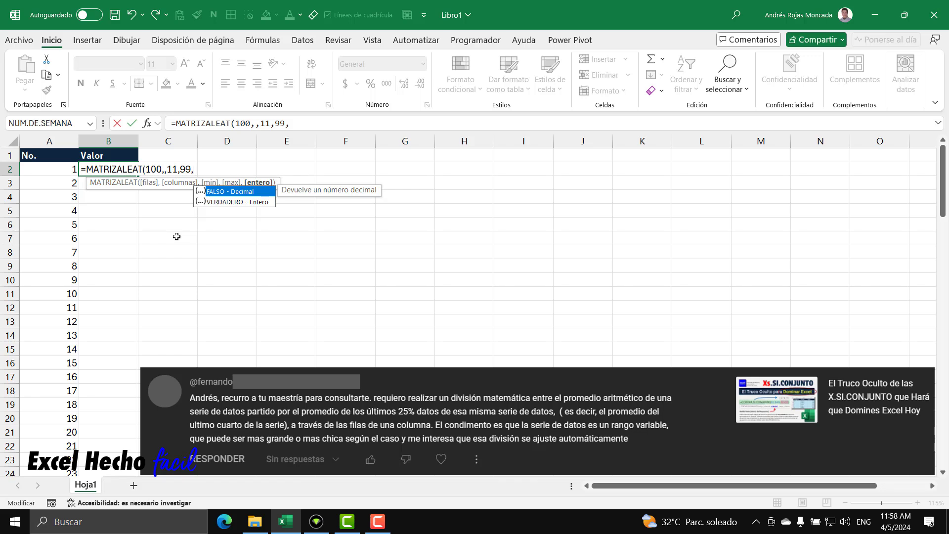
key("Down")
type("1)")
key("ctrl+Return")
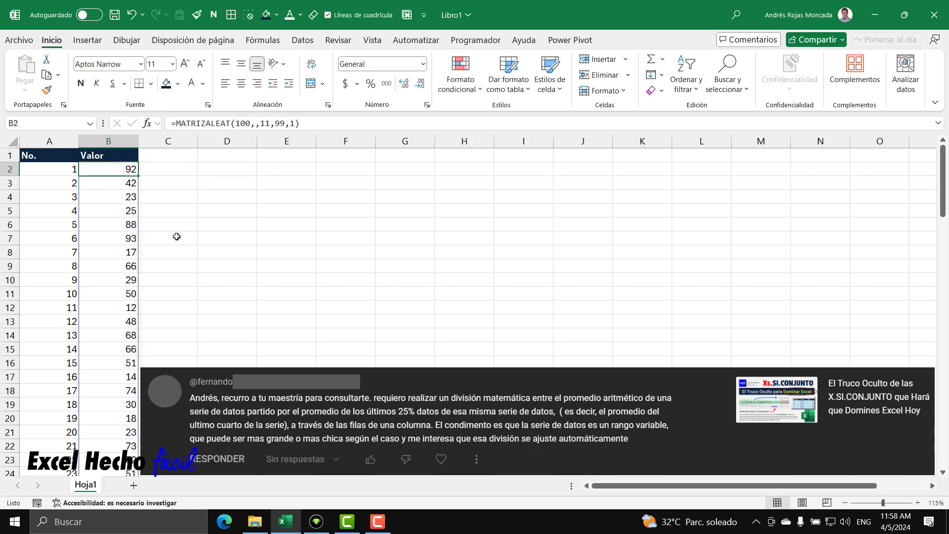
- Shrink the comment picture from its upper-left corner so that it starts at about column F, clear of the data
left_click(203, 389)
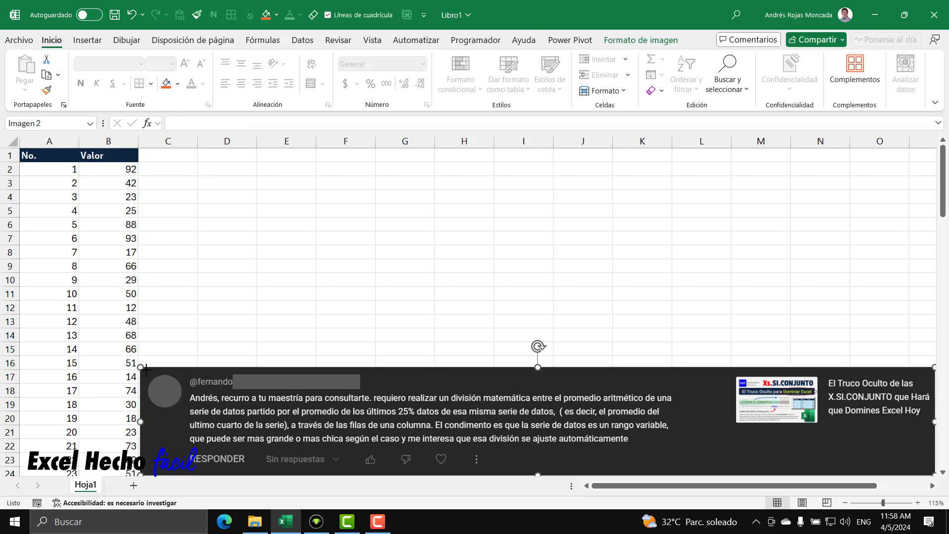
left_click_drag(146, 368, 157, 371)
left_click(109, 171)
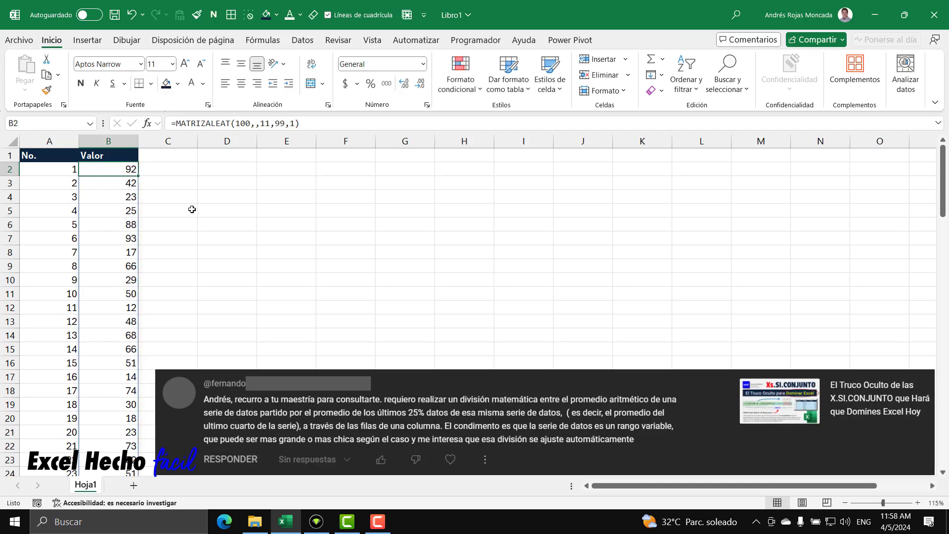
key("ctrl+Down")
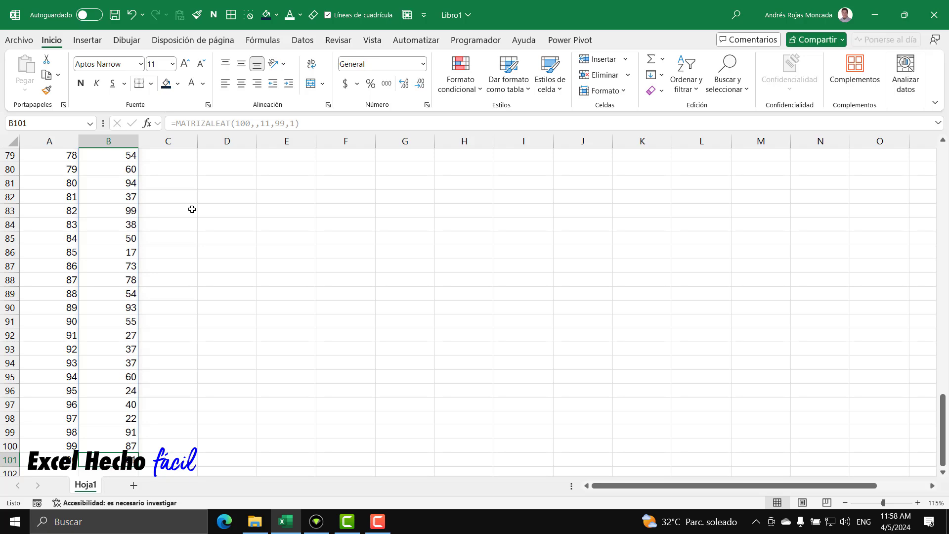
key("ctrl+Up")
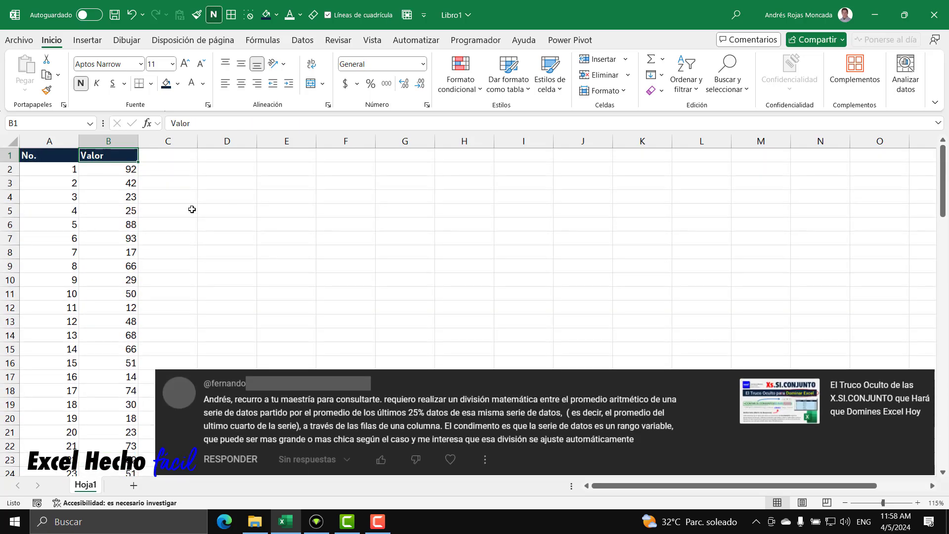
left_click(200, 371)
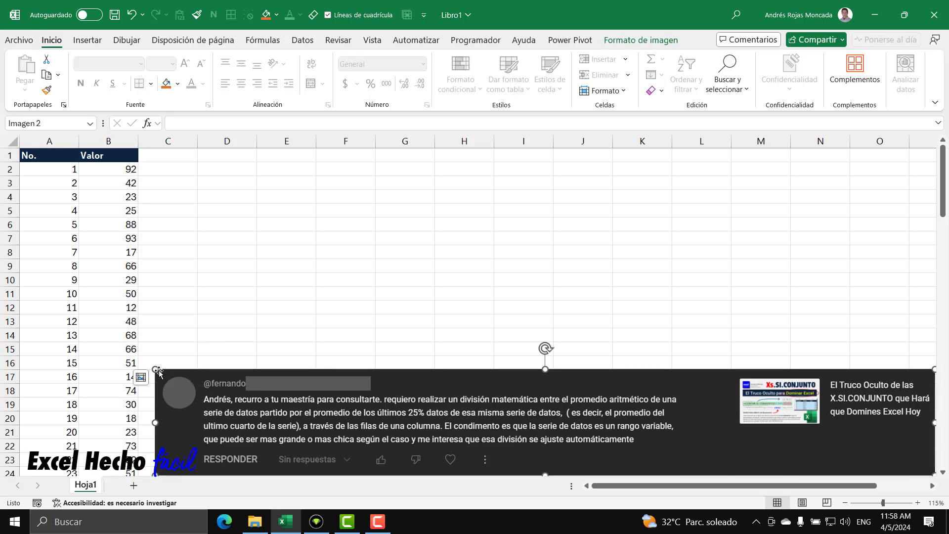
left_click_drag(157, 371, 319, 410)
- Set the width of column C to 2
left_click(171, 142)
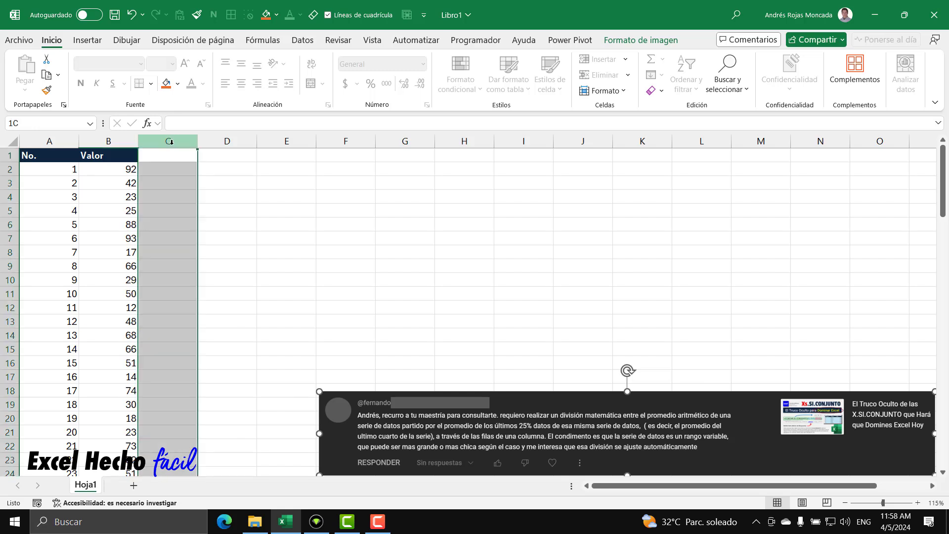
right_click(171, 142)
left_click(229, 342)
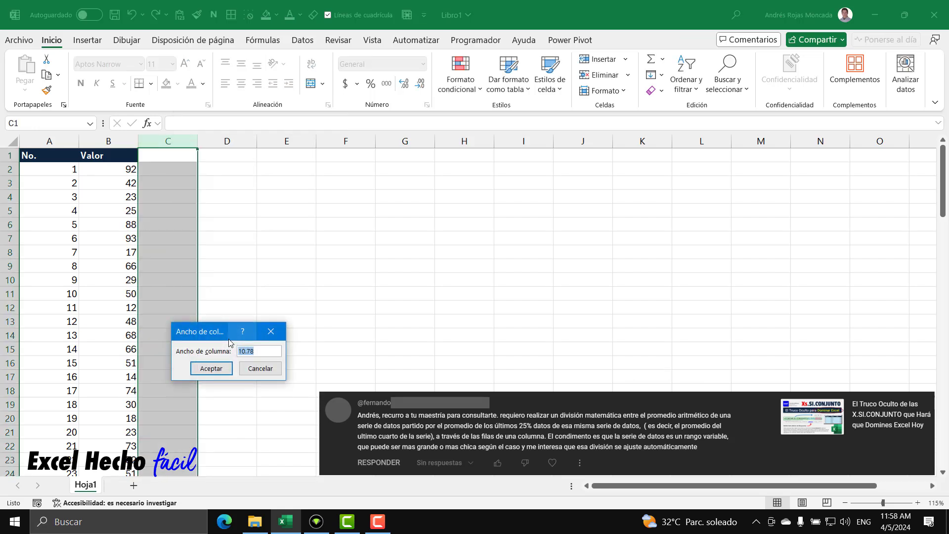
type("2")
key("Return")
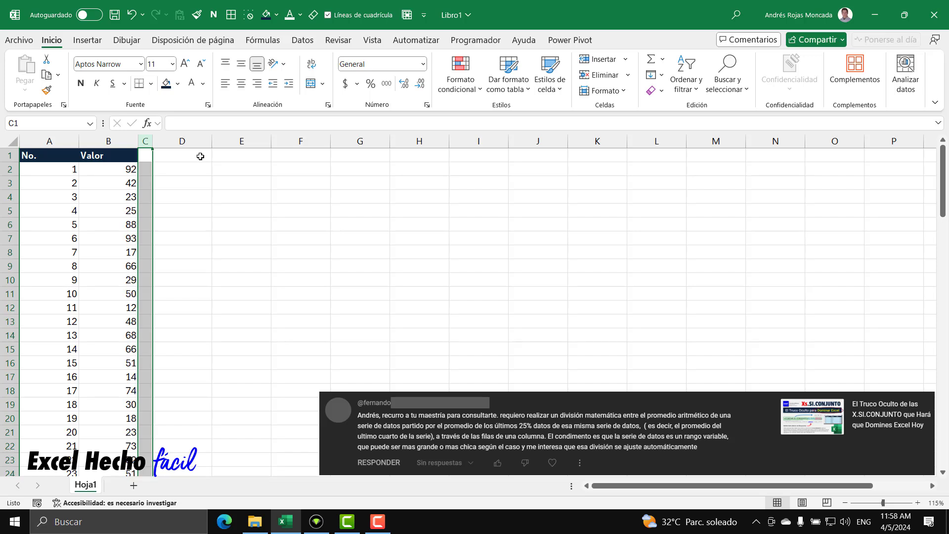
- Enter the header "Prom. Total" in cell D1
left_click(200, 156)
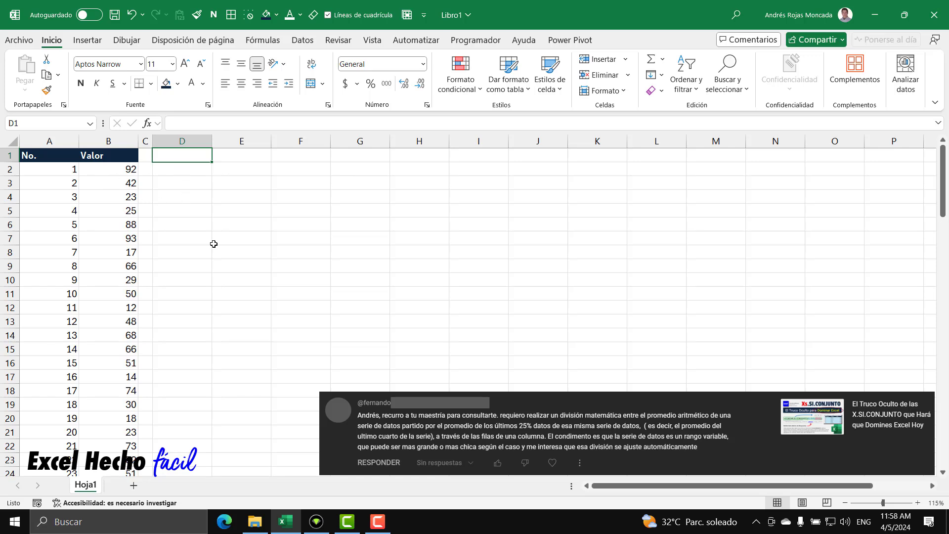
type("Promedio")
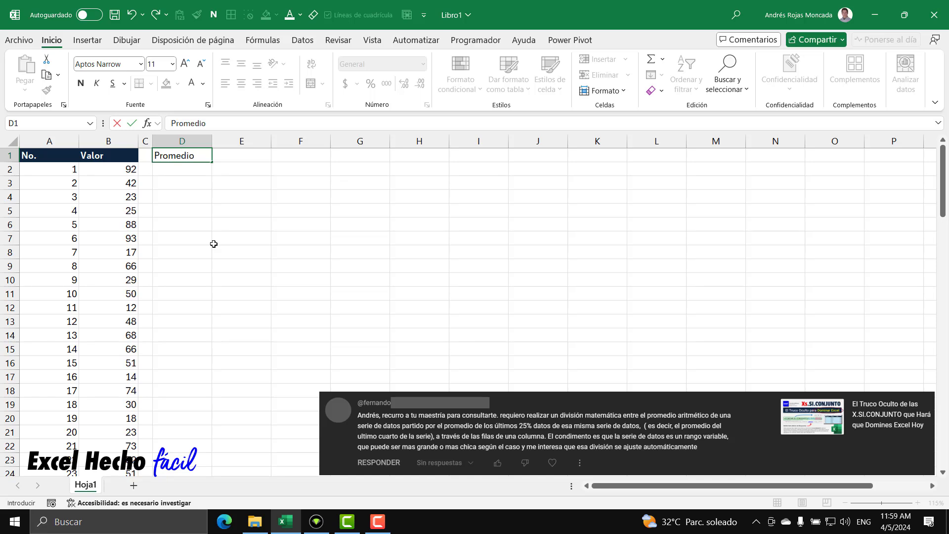
key("BackSpace")
key("BackSpace")
key("BackSpace")
type(". G")
key("BackSpace")
type("Tot")
key("Return")
- Replace the formulas in A2:B101 with their static values and check several cells of both columns
left_click(74, 173)
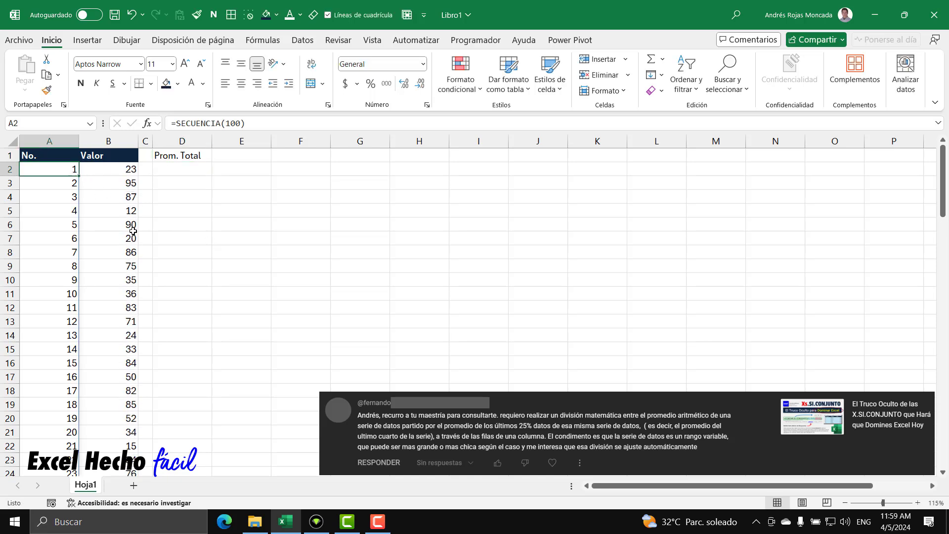
key("shift+Right")
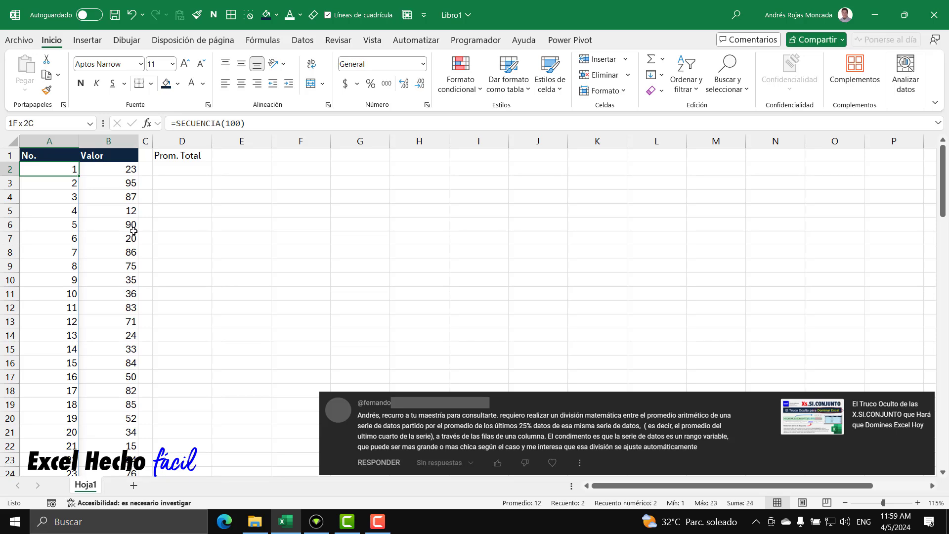
key("ctrl+shift+Down")
key("ctrl+BackSpace")
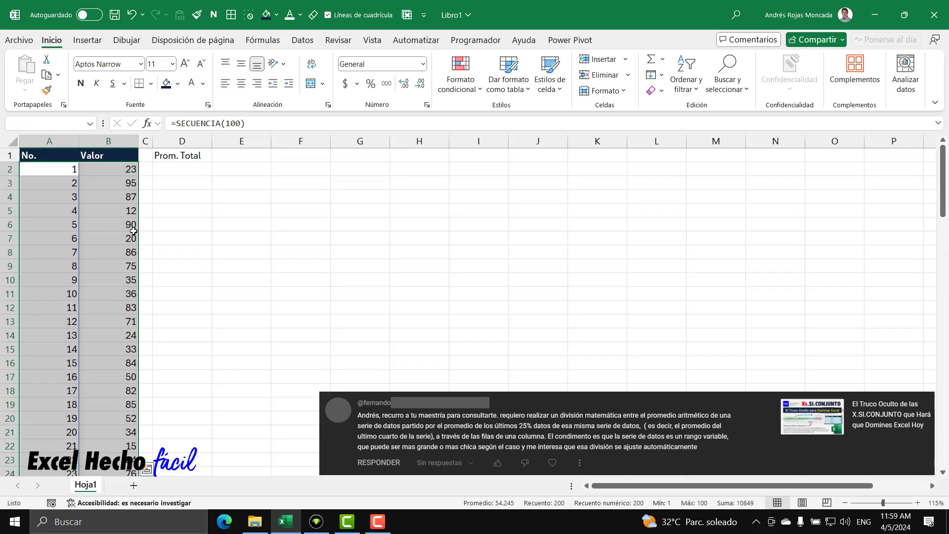
key("ctrl+c")
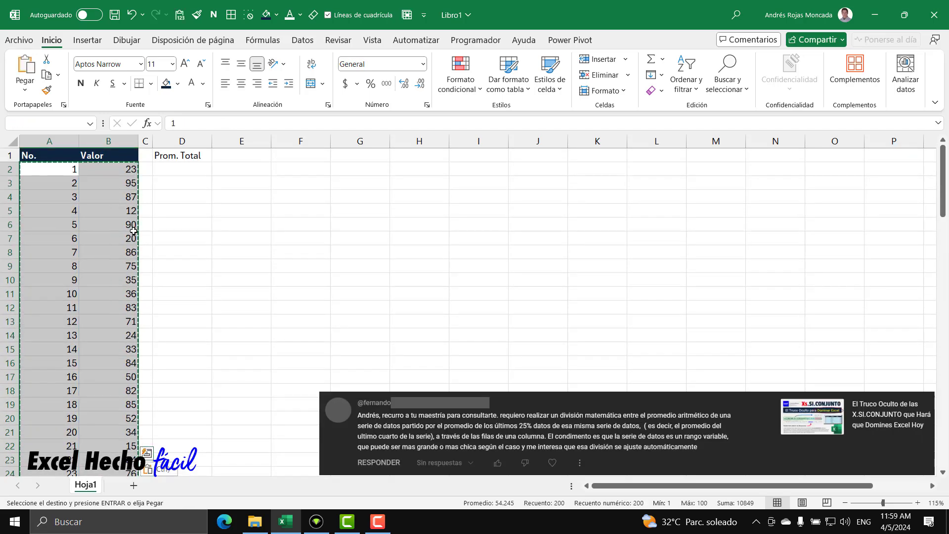
key("Escape")
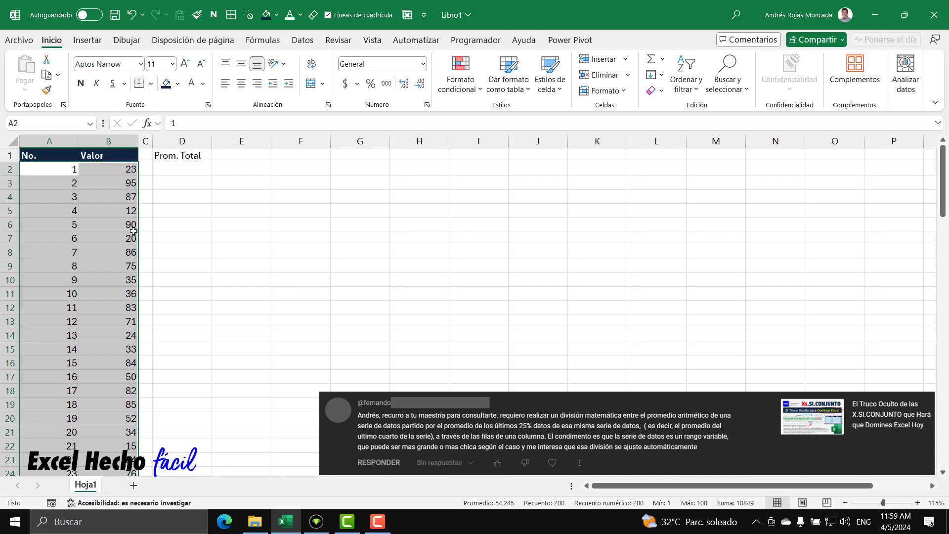
left_click(125, 184)
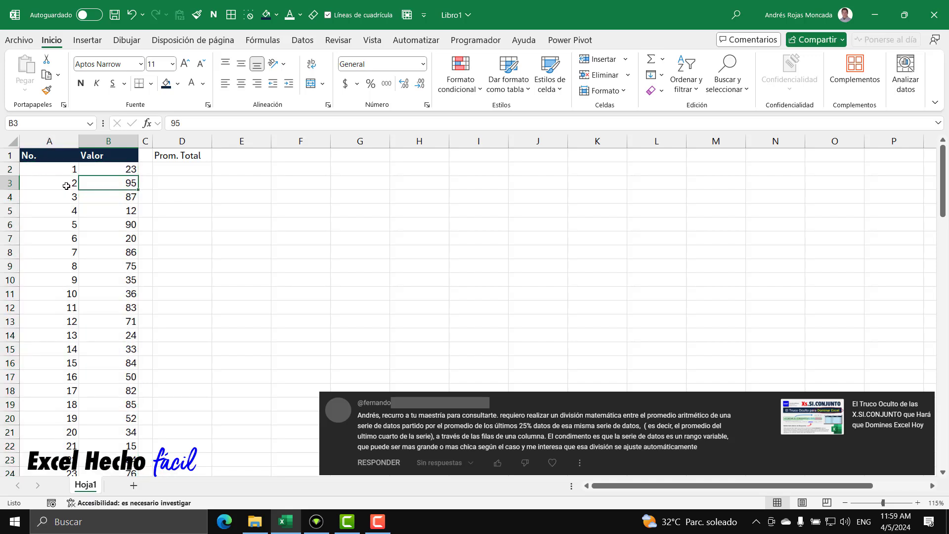
left_click(66, 186)
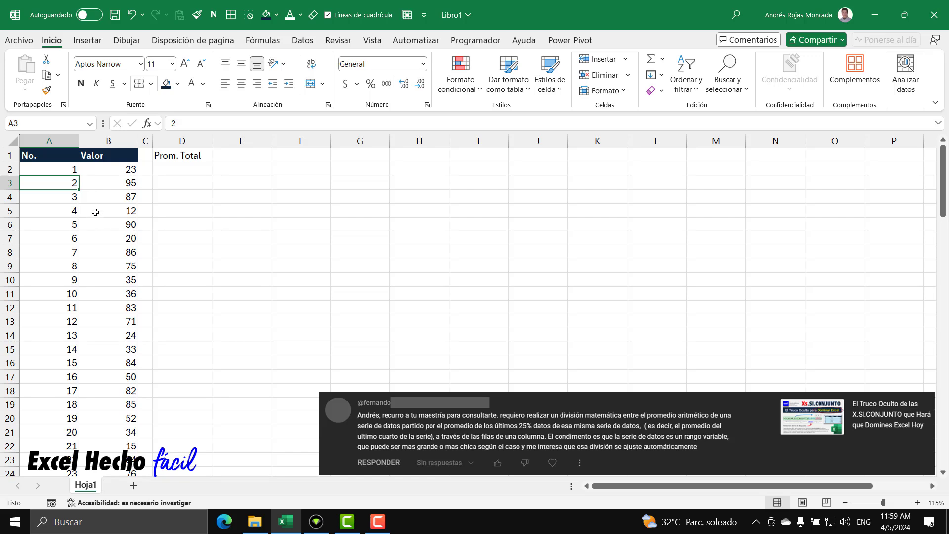
key("Down")
key("Down")
left_click(73, 235)
left_click(101, 235)
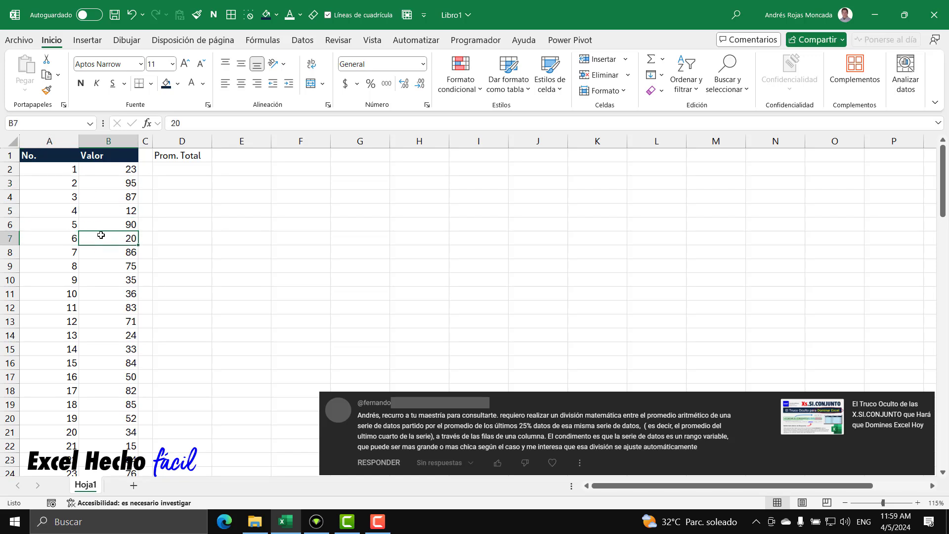
- Calculate the overall average of the Valor column in cell E1 with =PROMEDIO(B2:B101)
left_click(167, 156)
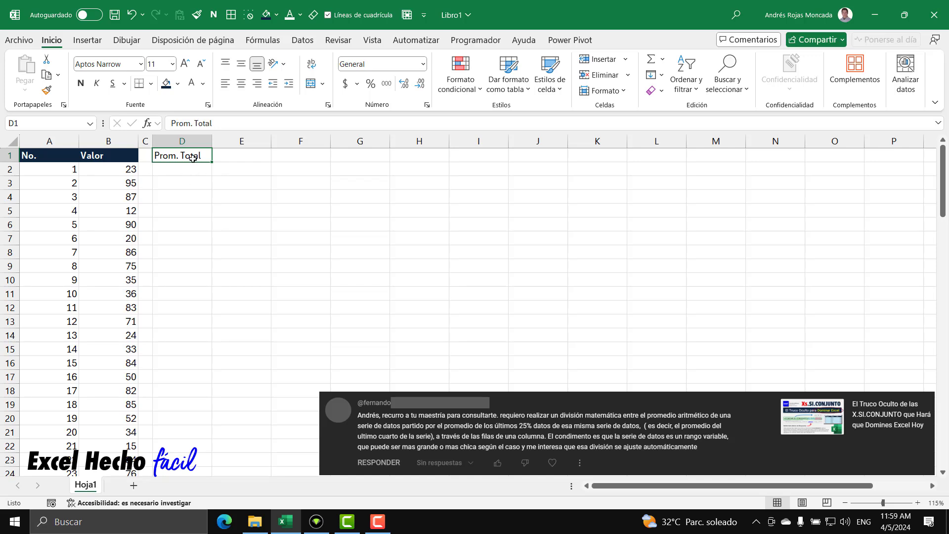
left_click(226, 159)
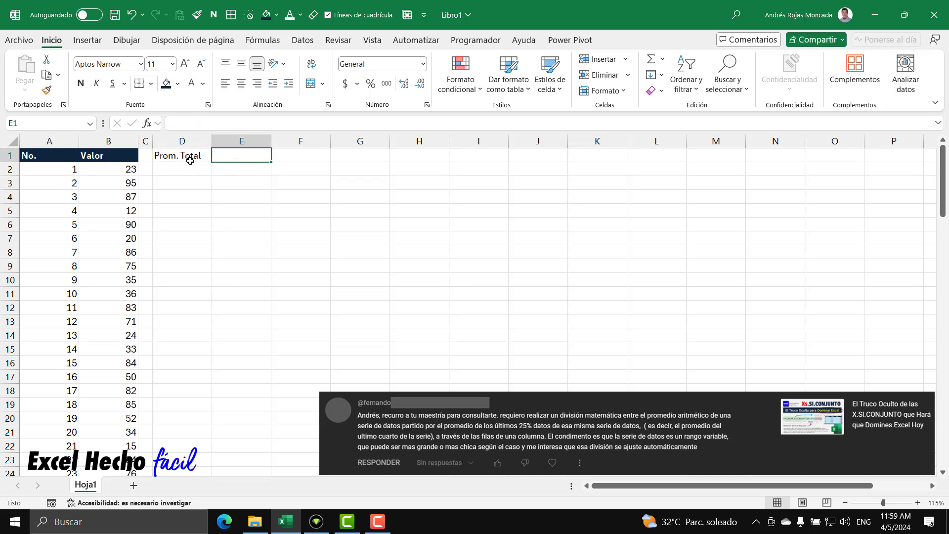
type("=pr")
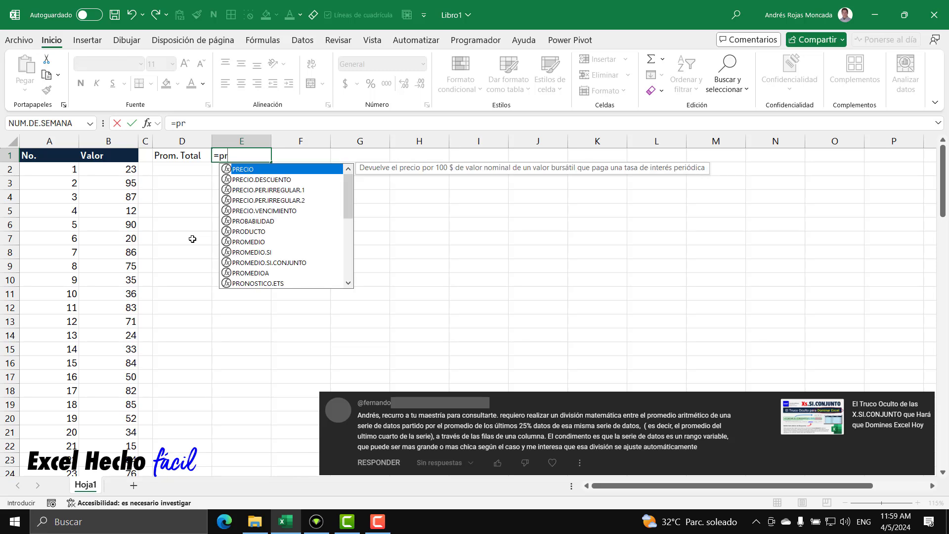
type("omedio")
key("Tab")
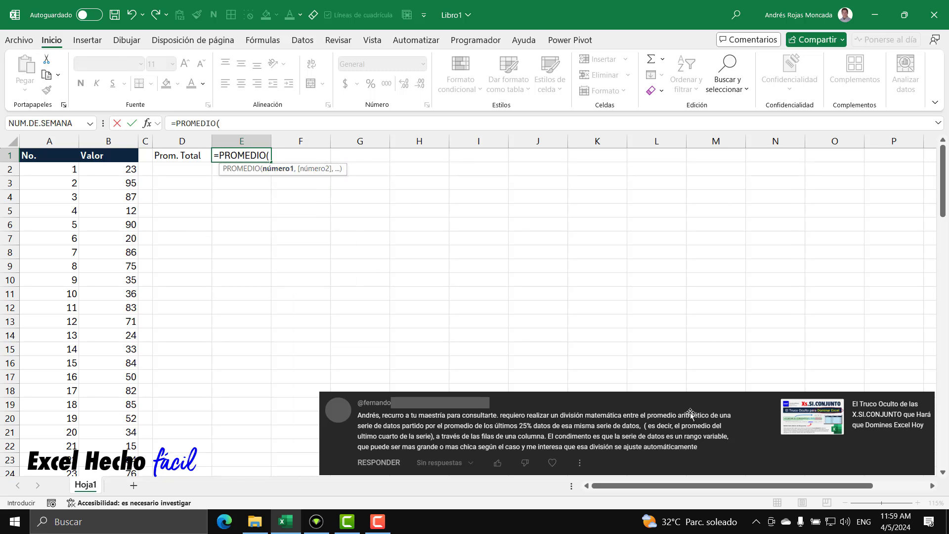
left_click(133, 169)
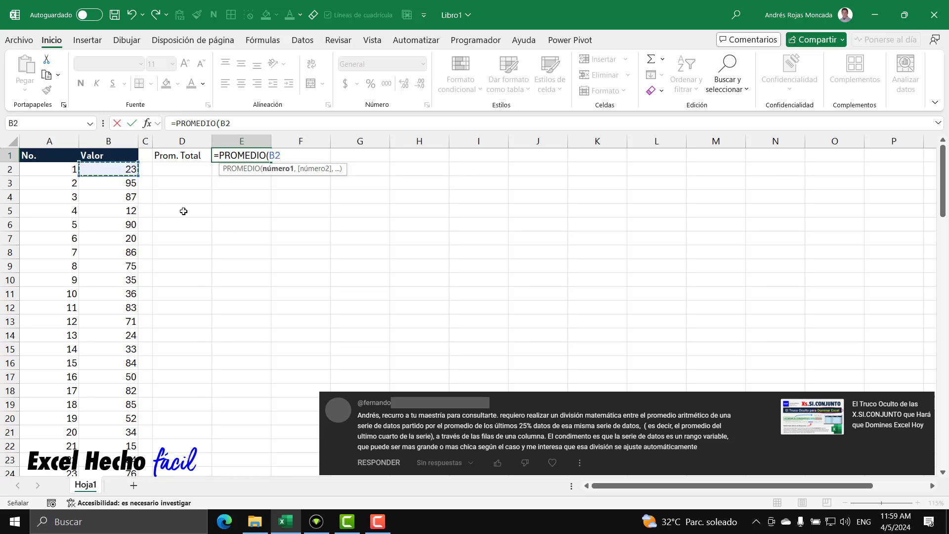
key("ctrl+shift+Down")
scroll(183, 212, "up", 20)
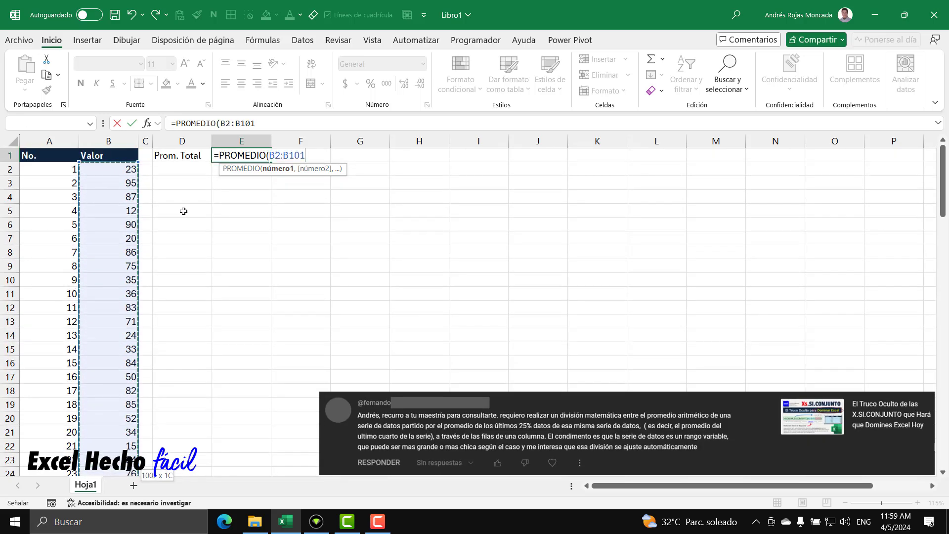
key("Return")
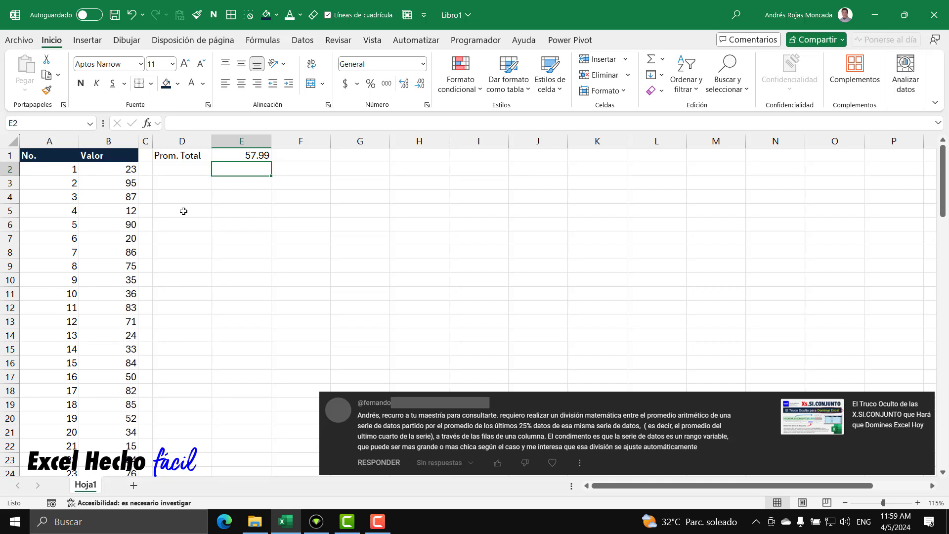
left_click(230, 155)
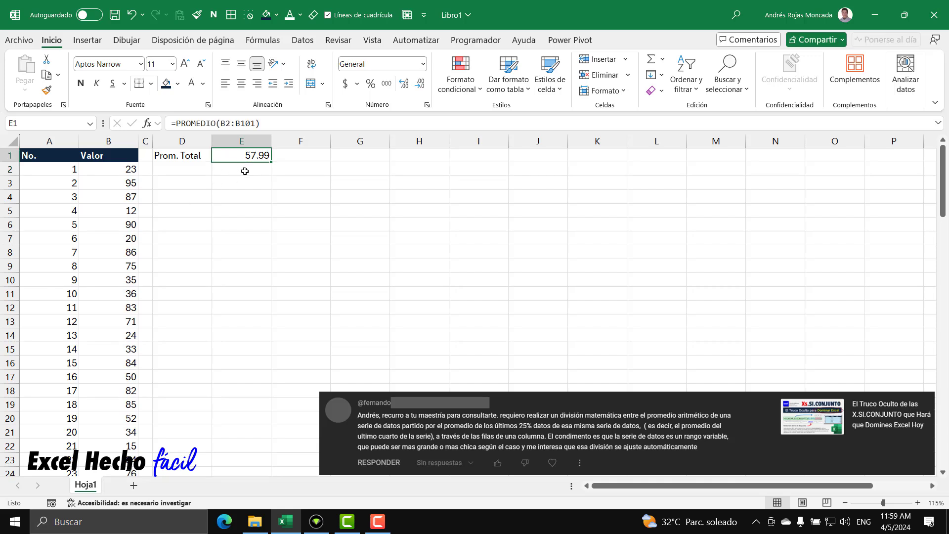
- Enter the label "Prom. Ult 1/4" in cell D2, below the Prom. Total label
left_click(186, 165)
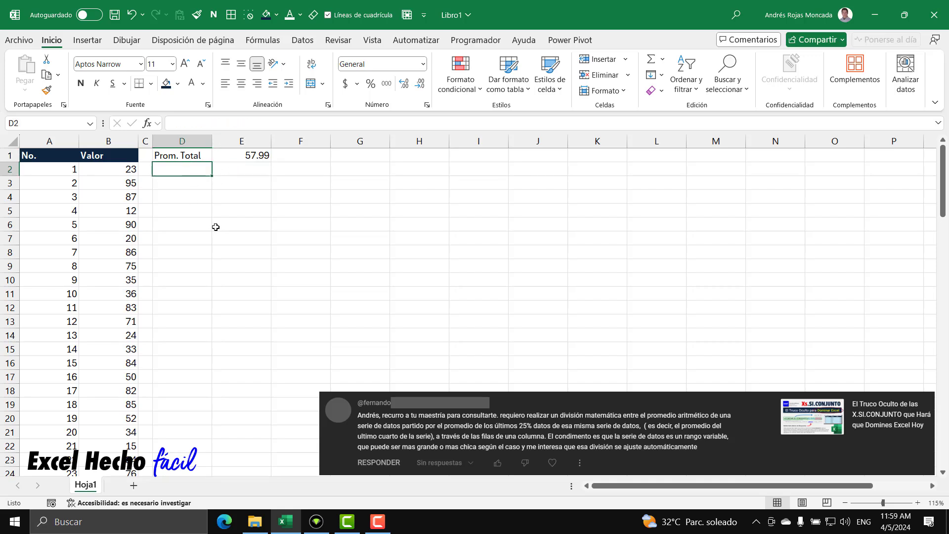
type("Prom")
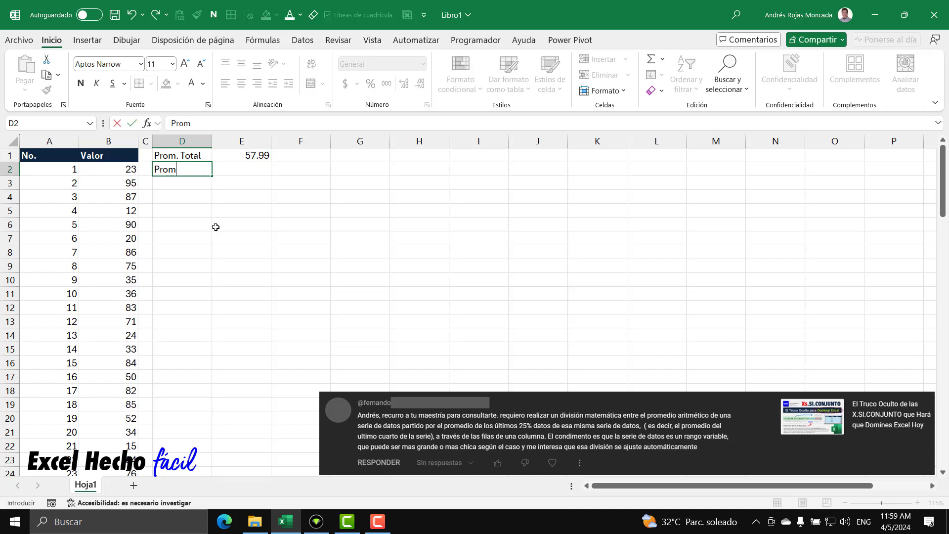
type("e. Ult 1/4")
key("Return")
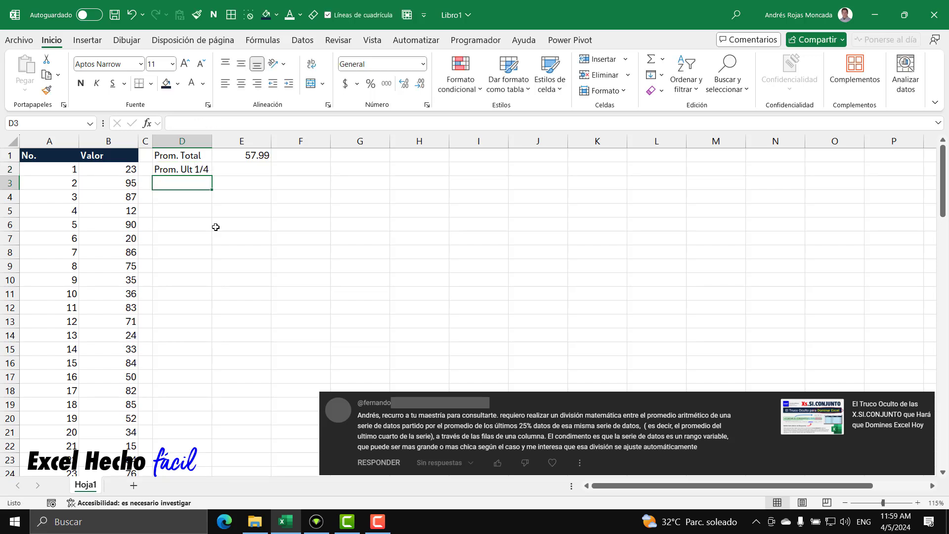
- Check the size of the series in column A and fill the last quarter of values, B77:B101, with light green
left_click(238, 172)
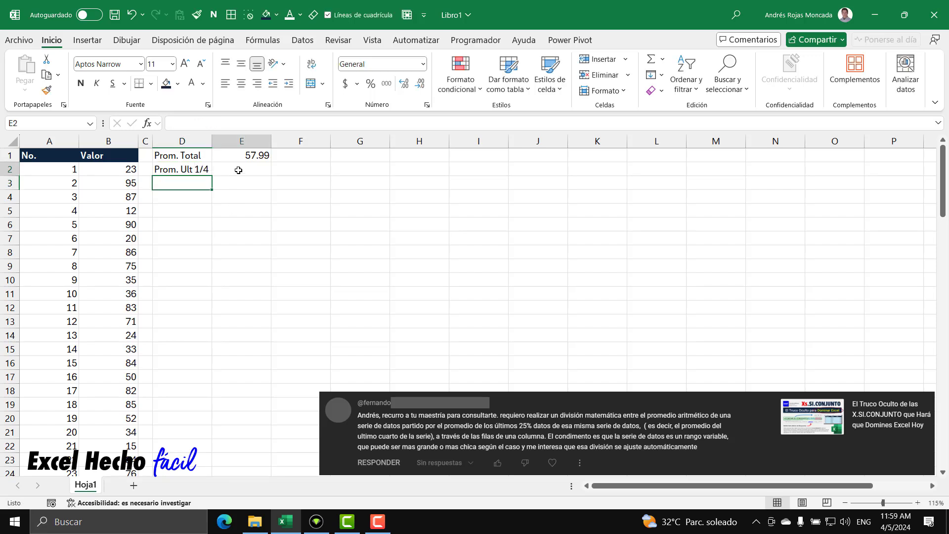
left_click(114, 171)
key("Left")
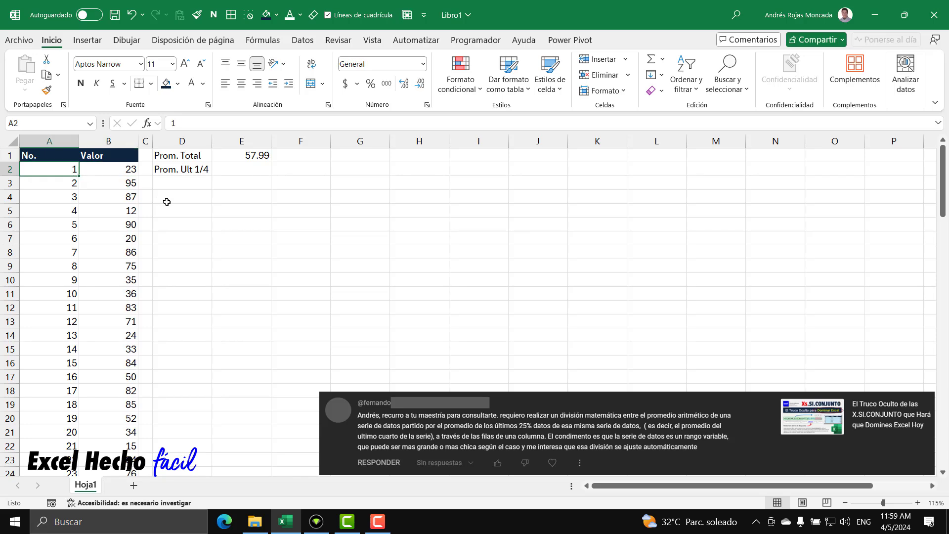
key("ctrl+shift+Down")
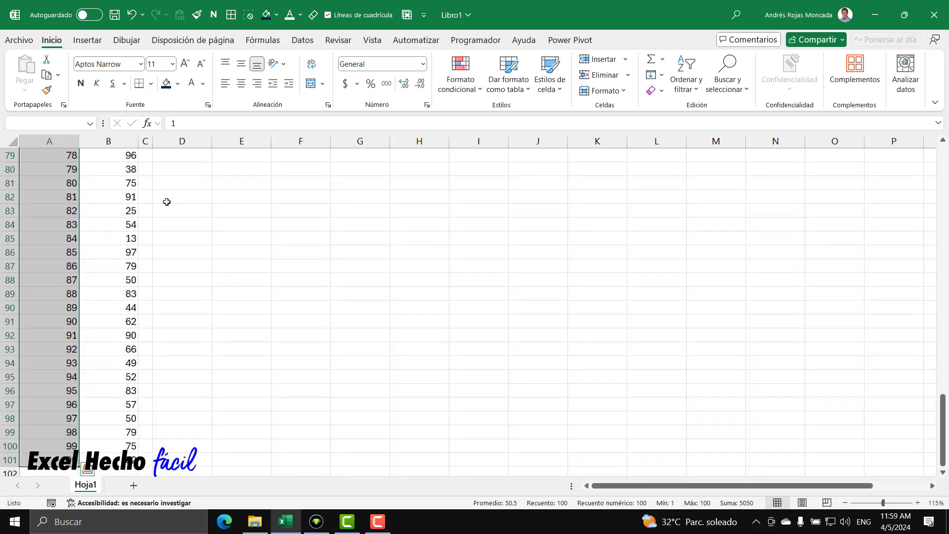
scroll(190, 232, "up", 2)
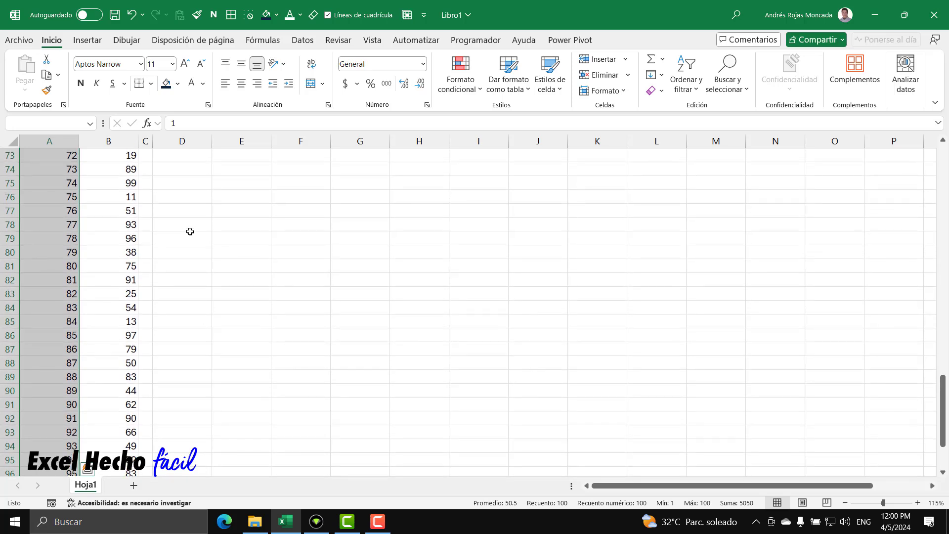
left_click(130, 211)
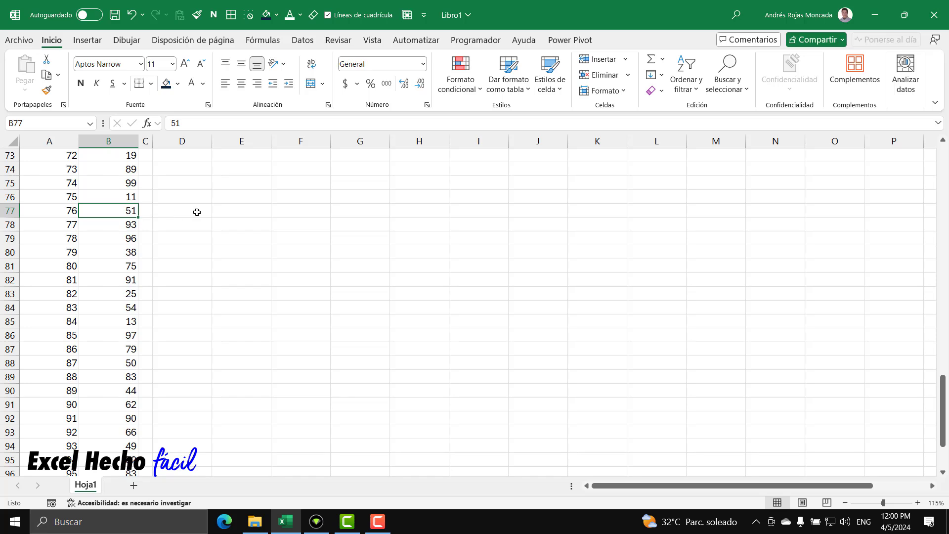
key("ctrl+shift+Down")
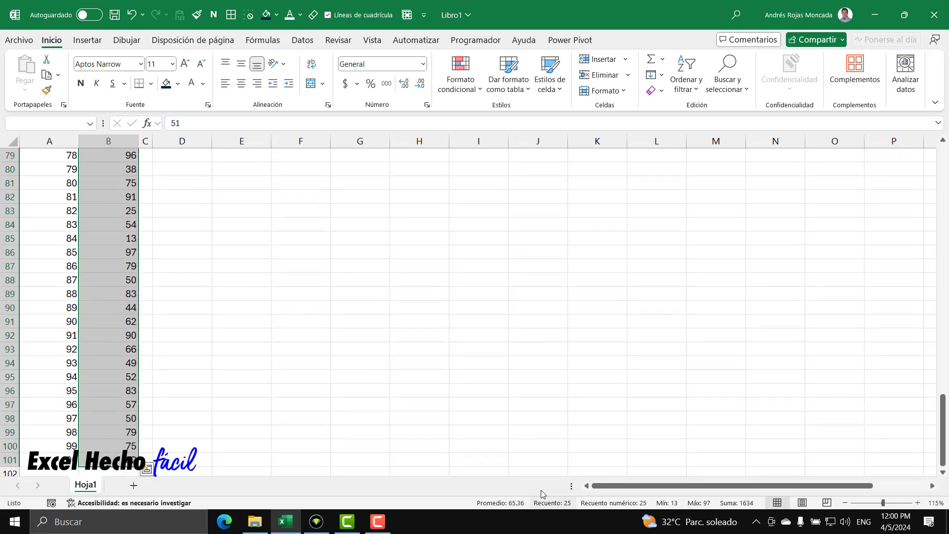
left_click(178, 83)
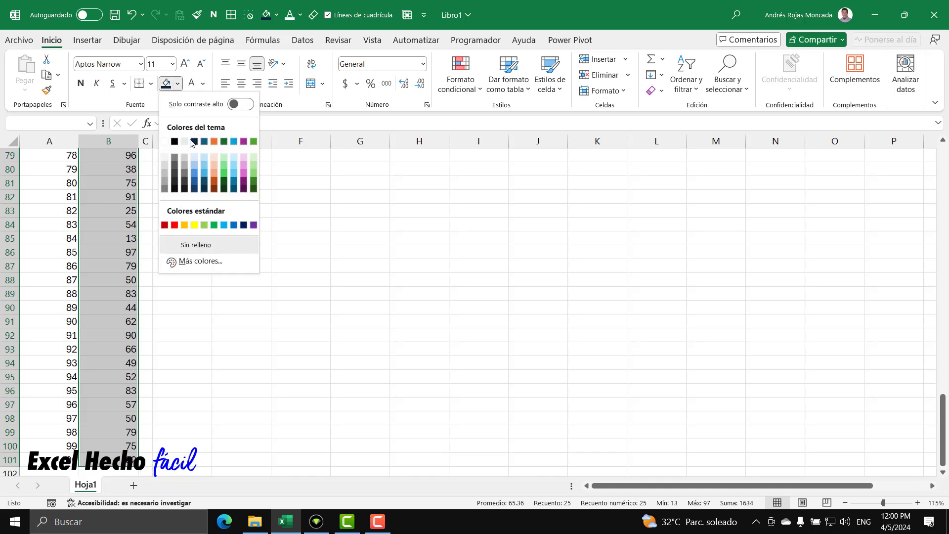
left_click(224, 159)
scroll(127, 239, "up", 4)
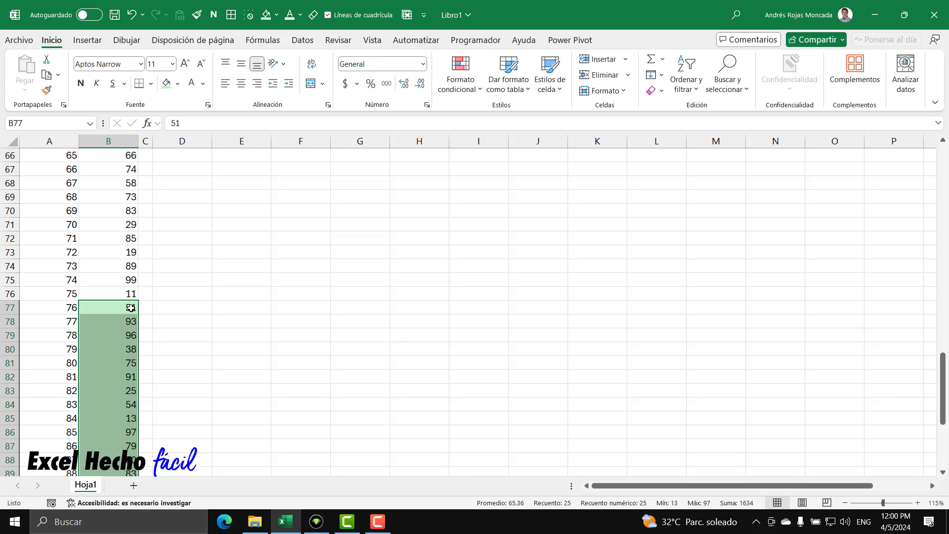
scroll(131, 308, "down", 3)
scroll(131, 308, "down", 4)
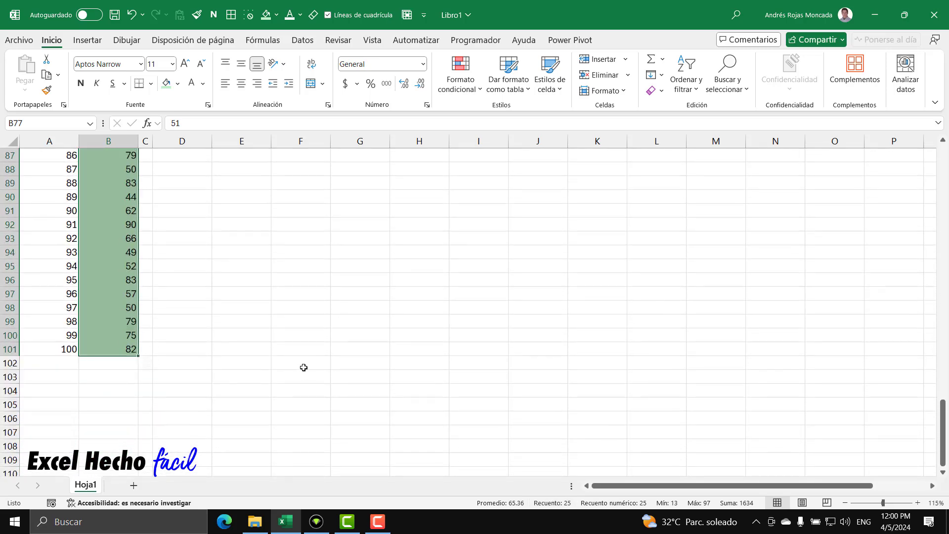
scroll(304, 368, "up", 5)
- Put the count 25 in cell D77 beside the highlighted values and clear that cell completely
left_click(185, 227)
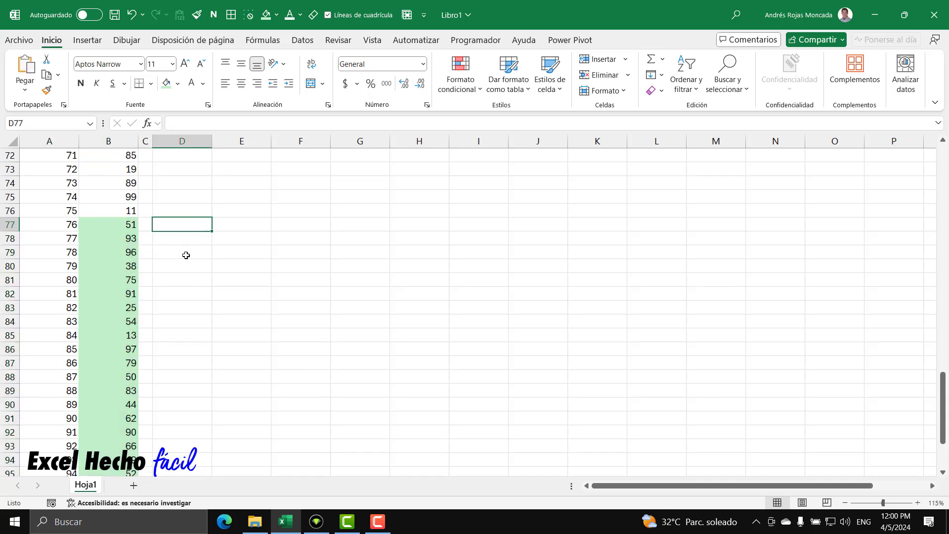
type("25")
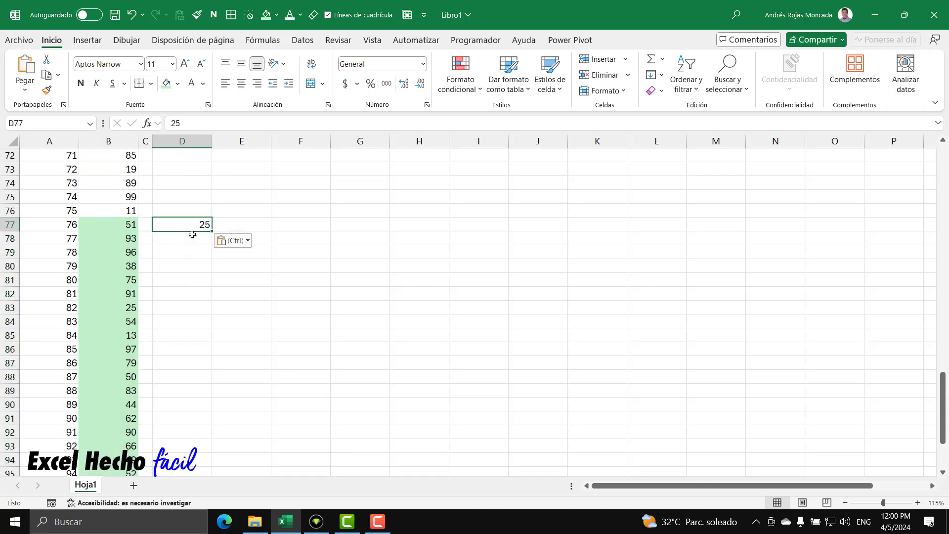
left_click(660, 93)
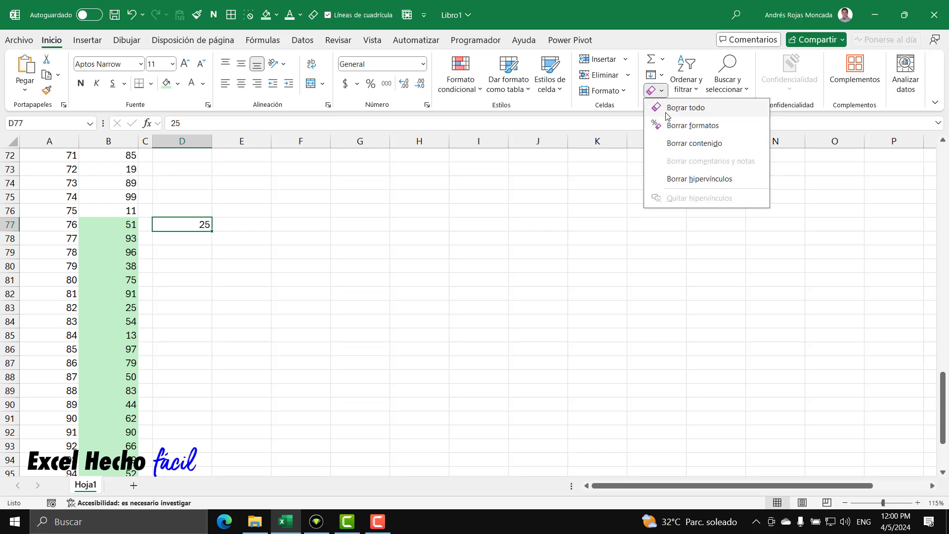
left_click(666, 111)
- Calculate the average of the highlighted last quarter in cell E2 with =PROMEDIO(B77:B101)
left_click(130, 226)
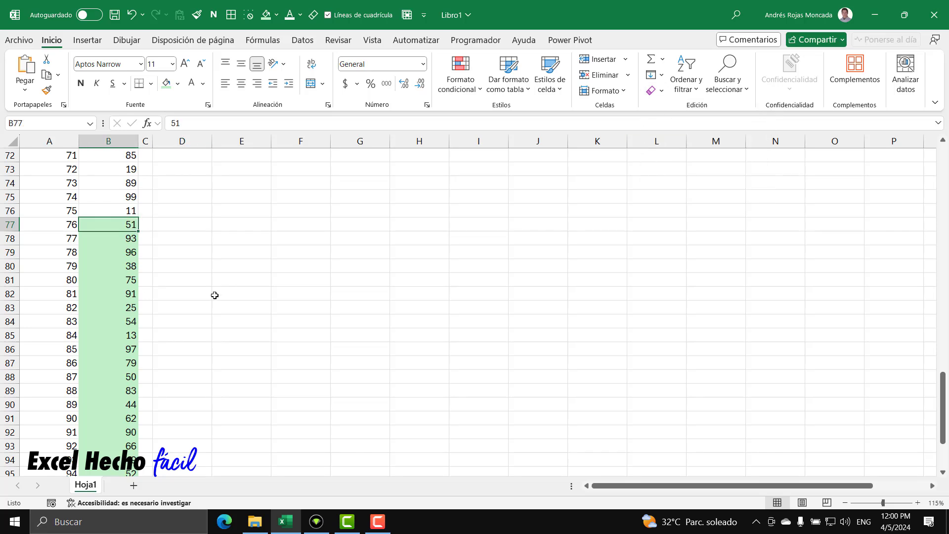
key("Right")
key("Right")
key("ctrl+Up")
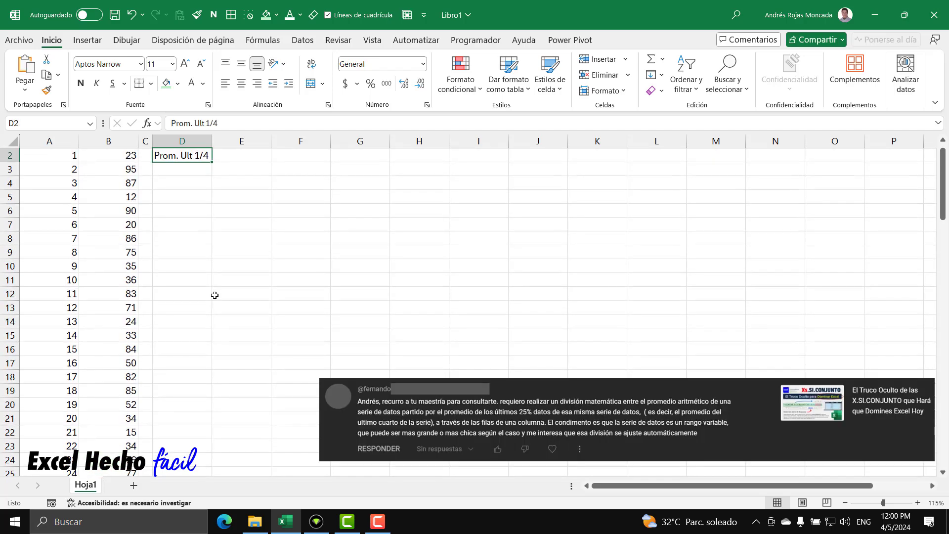
scroll(214, 295, "up", 1)
left_click(239, 169)
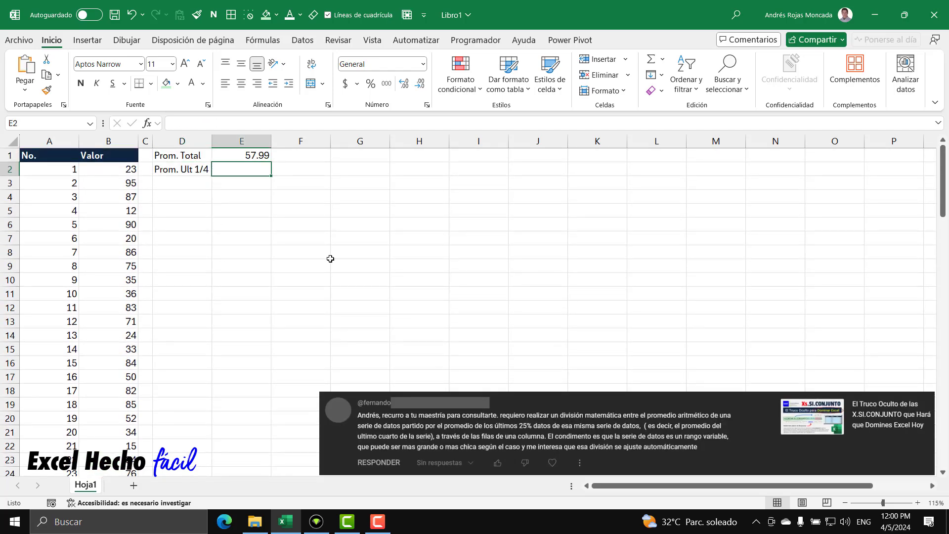
type("=pro")
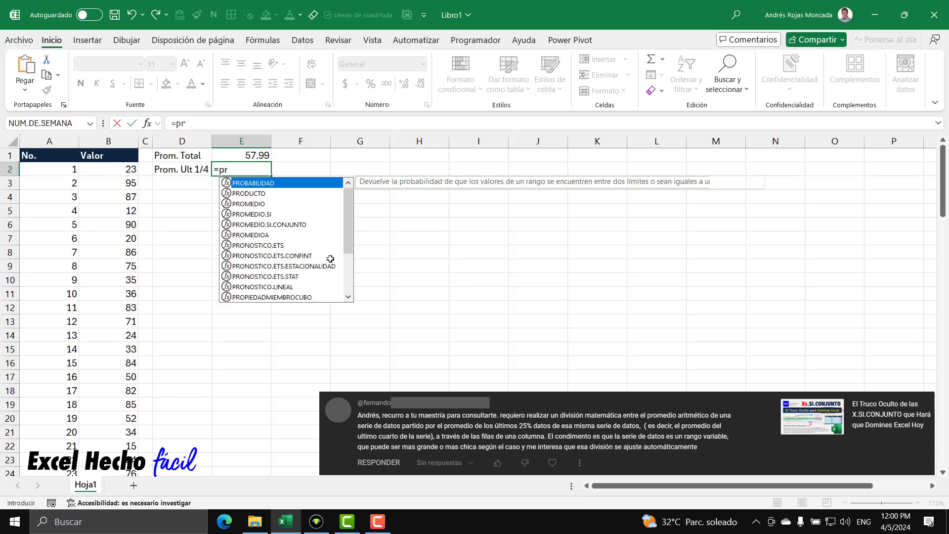
key("Down")
key("Down")
key("Tab")
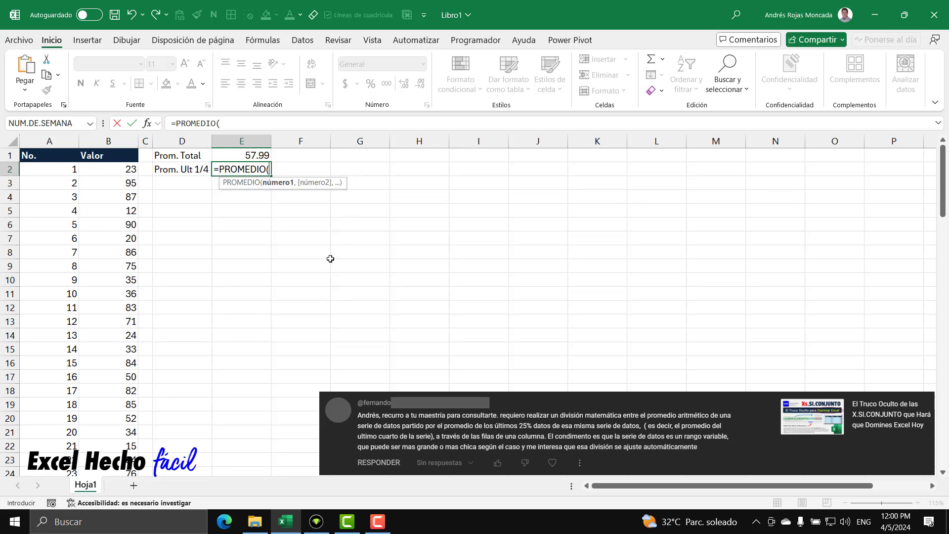
scroll(145, 312, "down", 12)
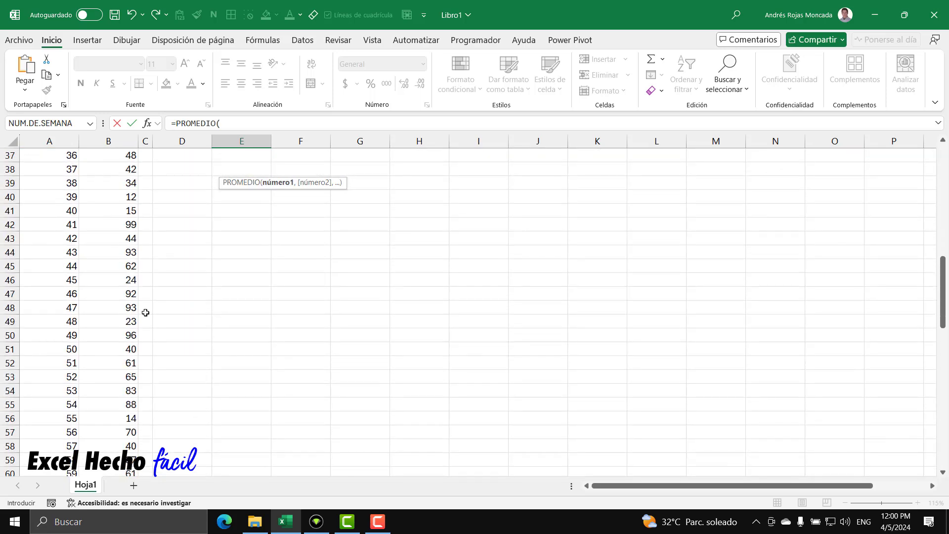
scroll(145, 313, "down", 10)
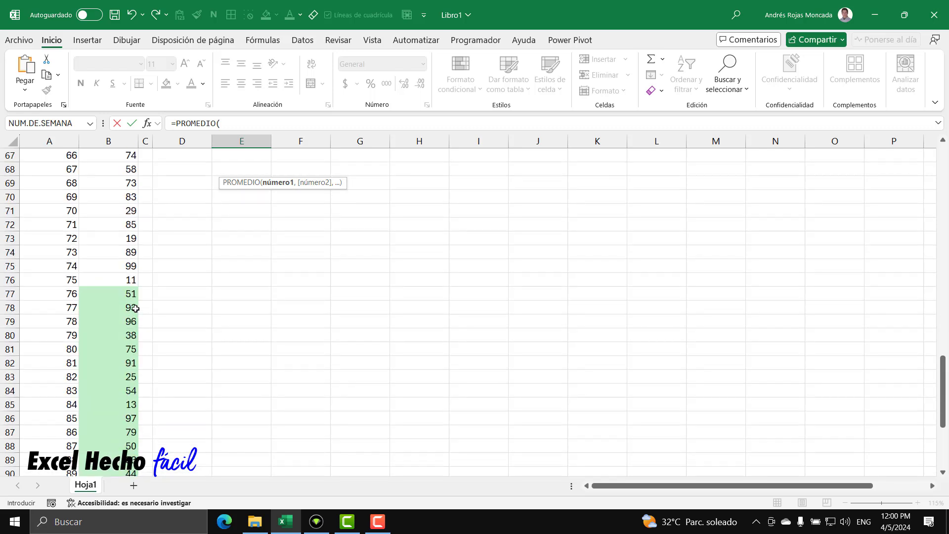
left_click(132, 295)
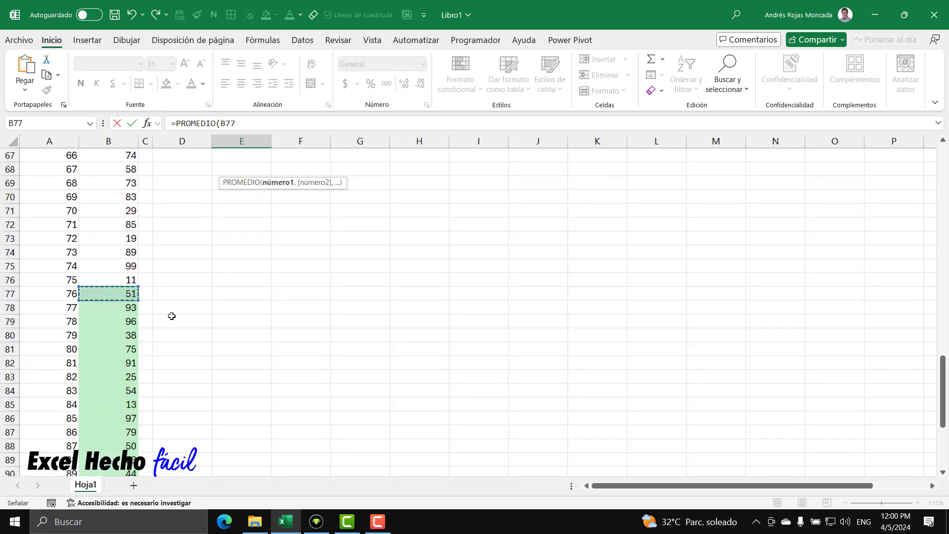
key("ctrl+shift+Down")
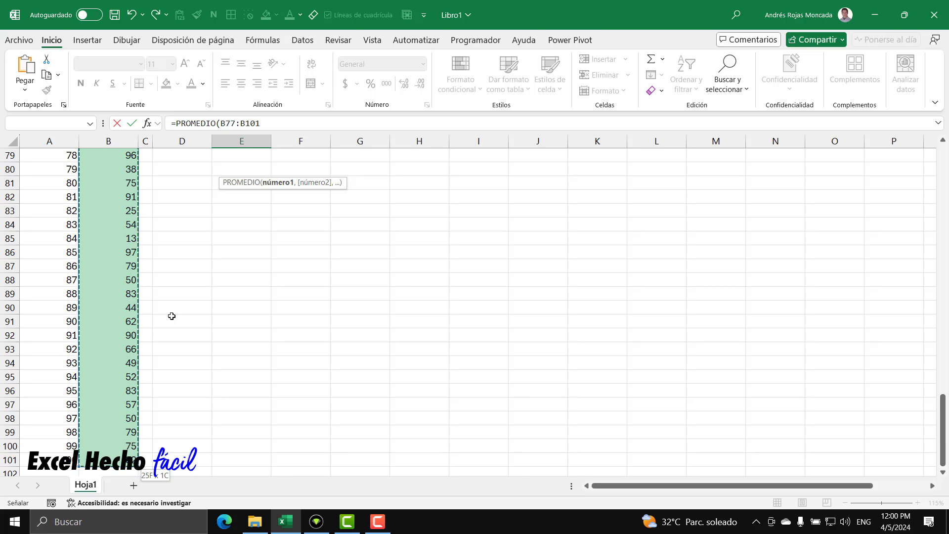
scroll(171, 316, "up", 20)
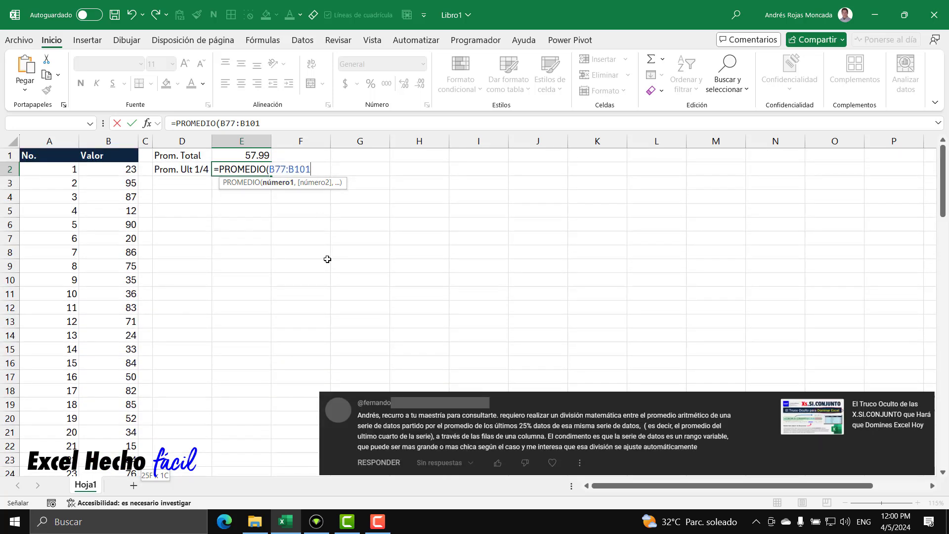
type(")")
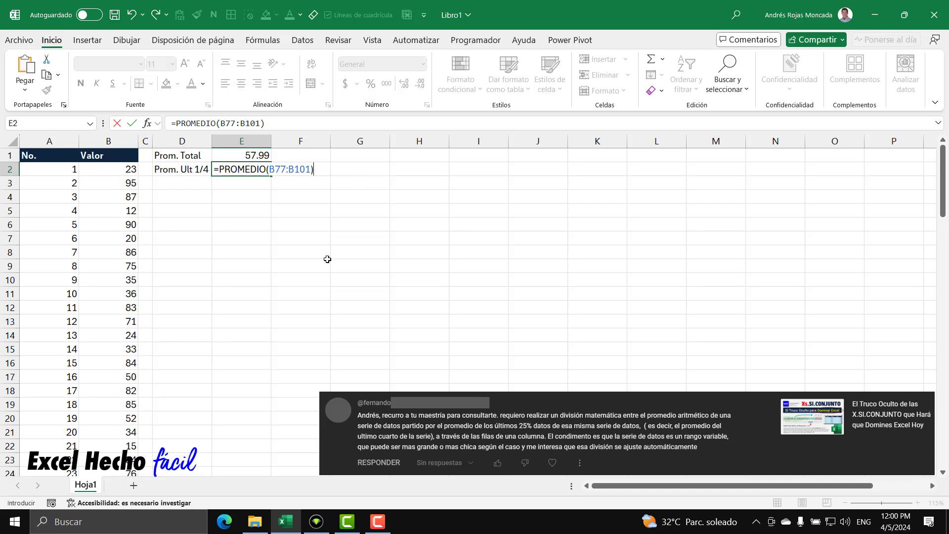
key("Return")
left_click(234, 167)
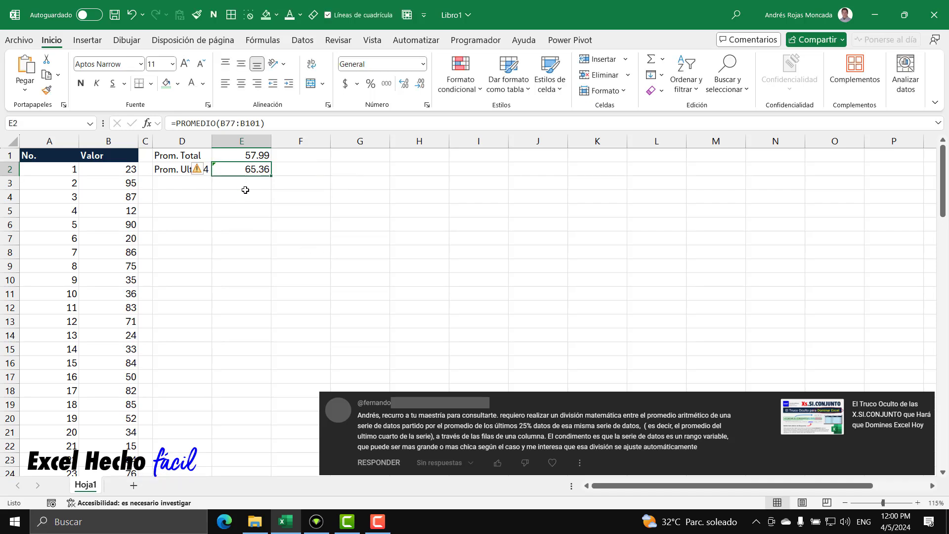
- Examine which cells of column B the last-quarter average formula in E2 covers
left_click(184, 199)
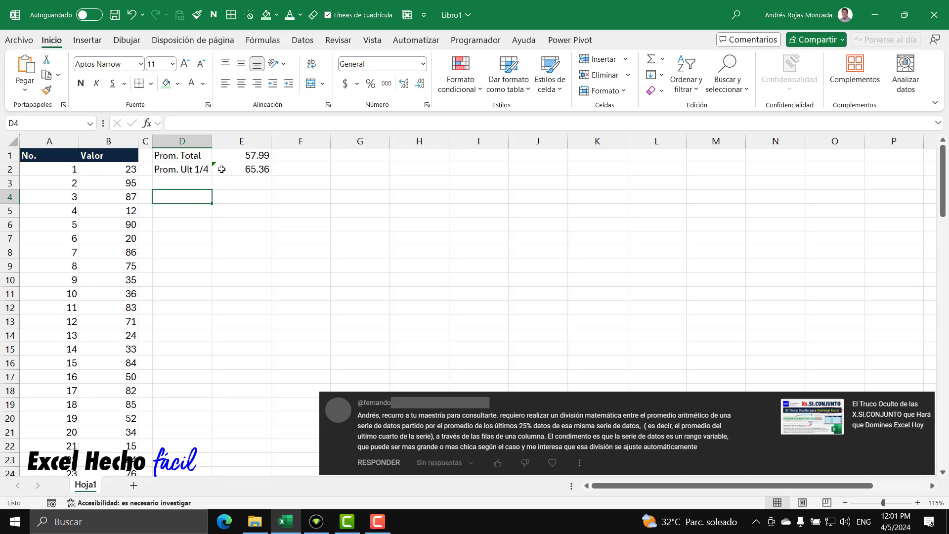
left_click(259, 168)
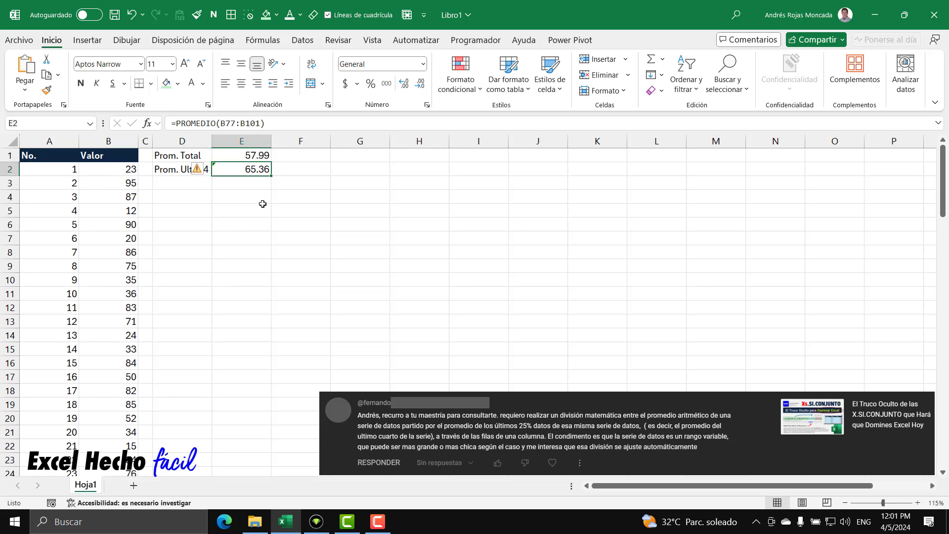
key("F2")
scroll(219, 275, "down", 16)
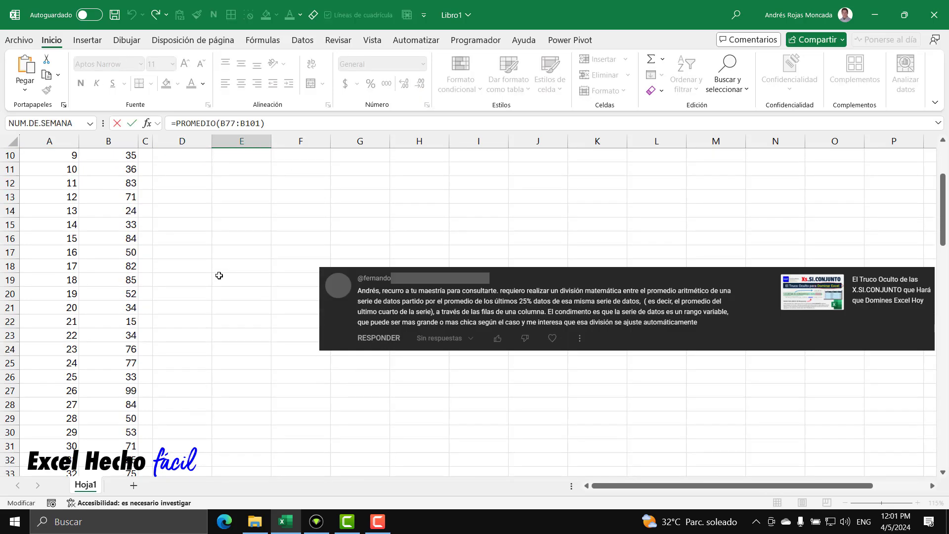
scroll(219, 276, "down", 8)
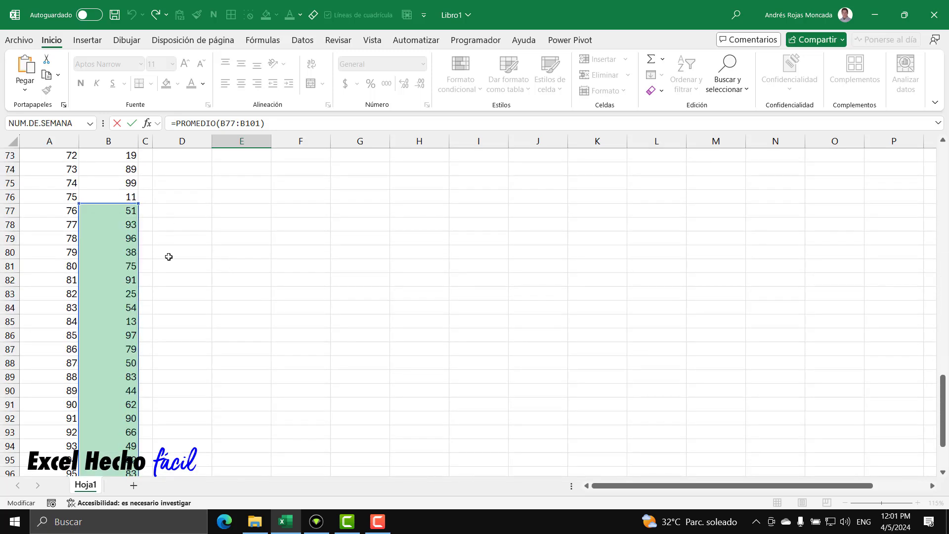
scroll(168, 256, "down", 4)
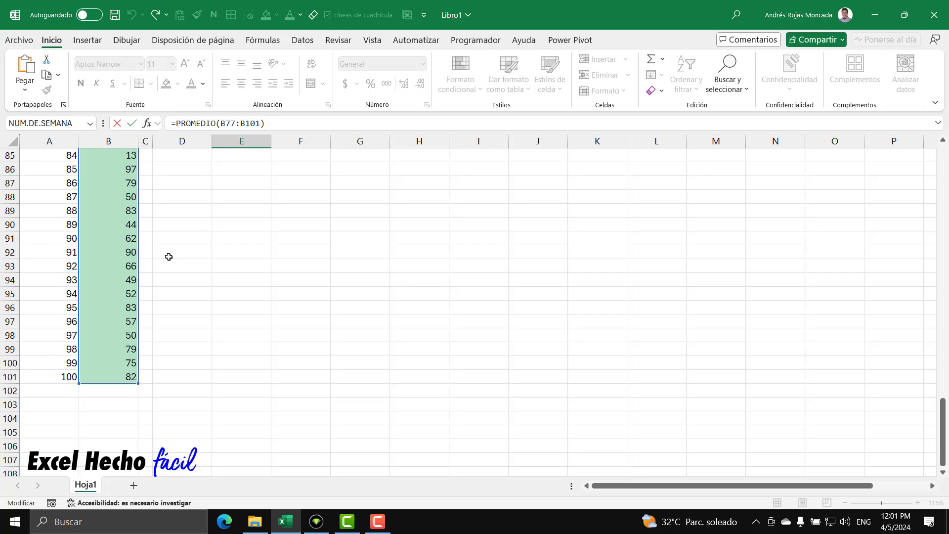
scroll(168, 257, "up", 8)
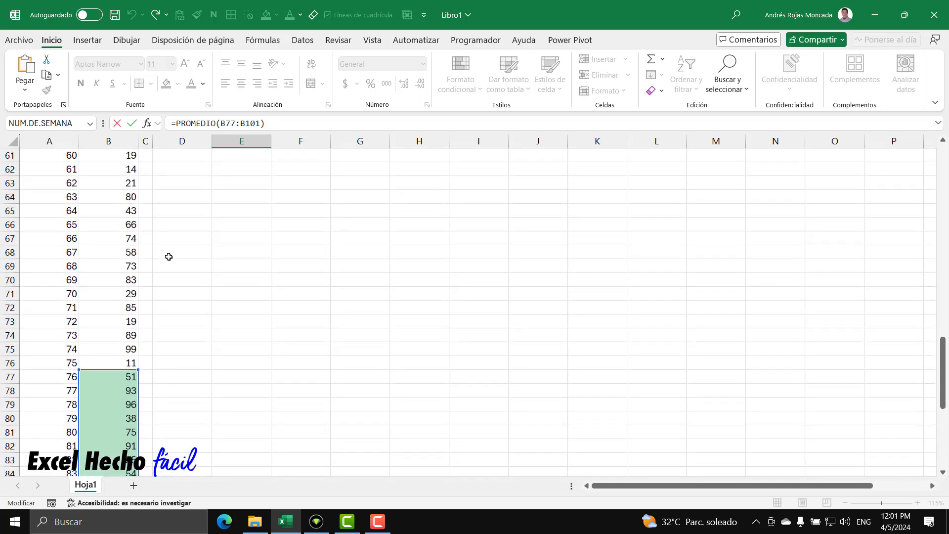
scroll(168, 256, "up", 20)
key("ctrl+Return")
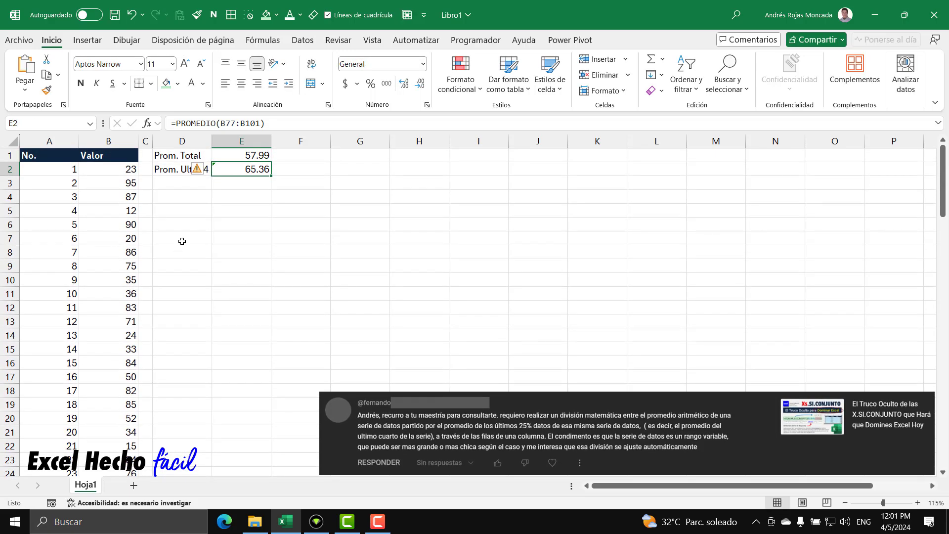
- Enter the label "Prom. Glob" in cell D3, below the Prom. Ult 1/4 label
left_click(189, 187)
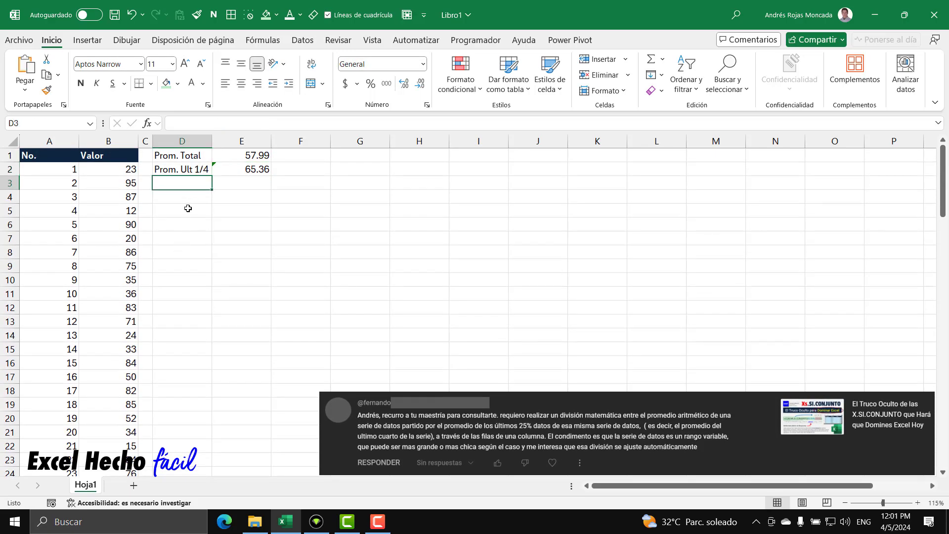
type("Prom,")
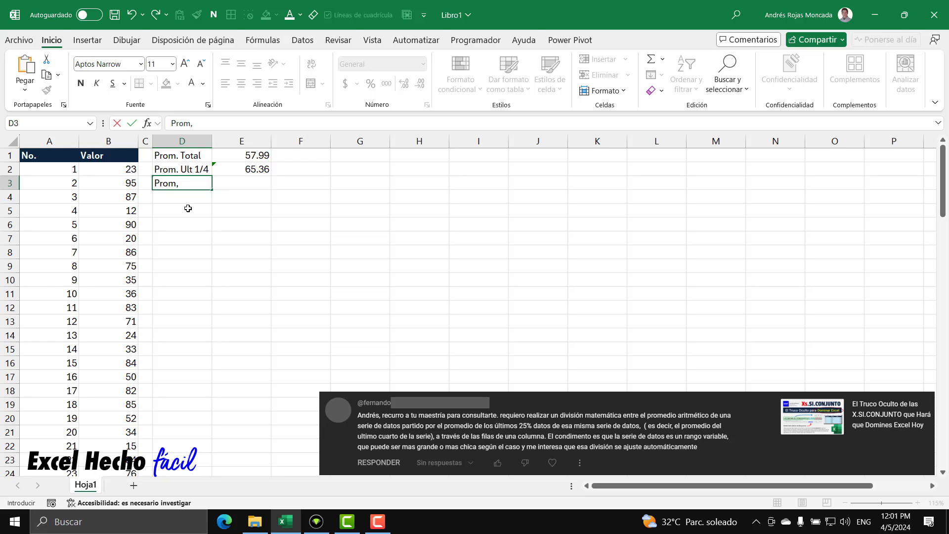
type(" G")
type("Glo")
key("BackSpace")
key("BackSpace")
key("Return")
- Divide the total average by the last-quarter average in cell E3 with =E1/E2
key("Up")
key("Right")
type("=")
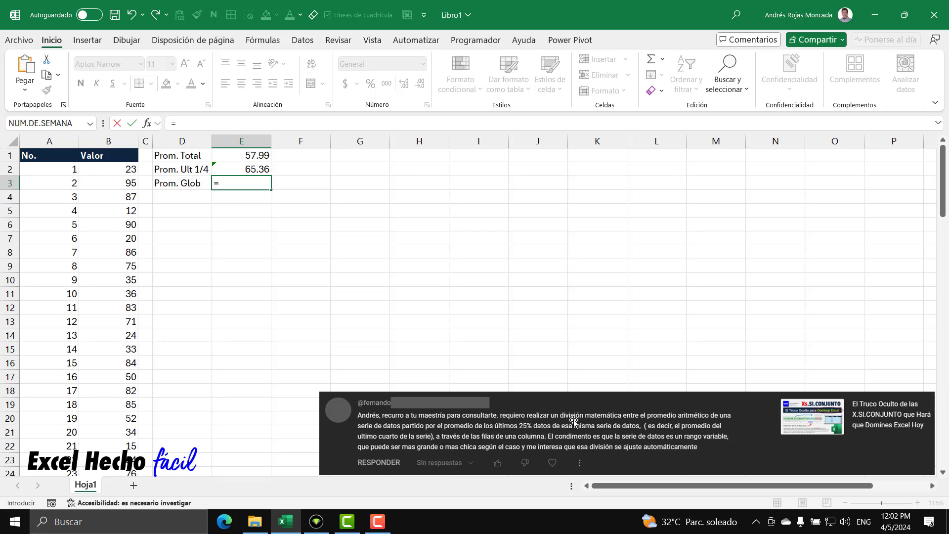
left_click(246, 157)
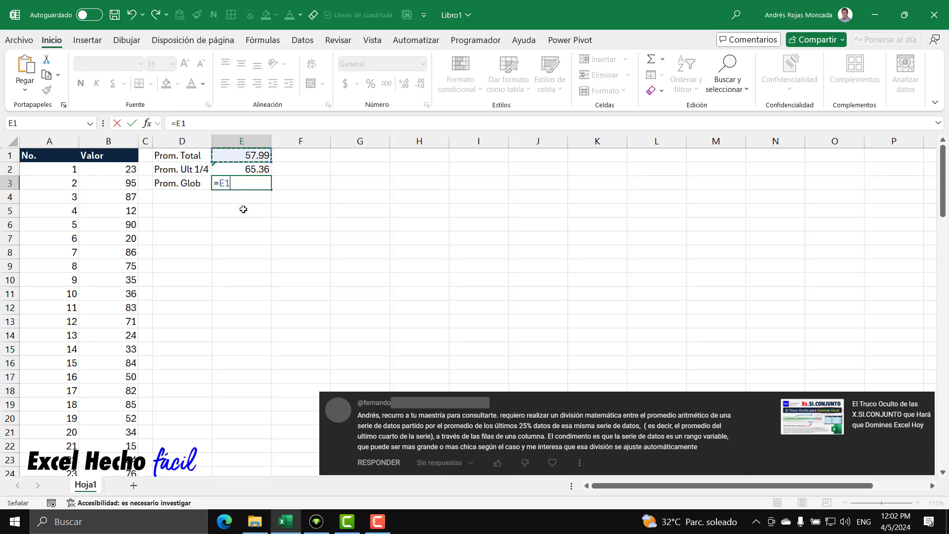
type("/")
left_click(239, 173)
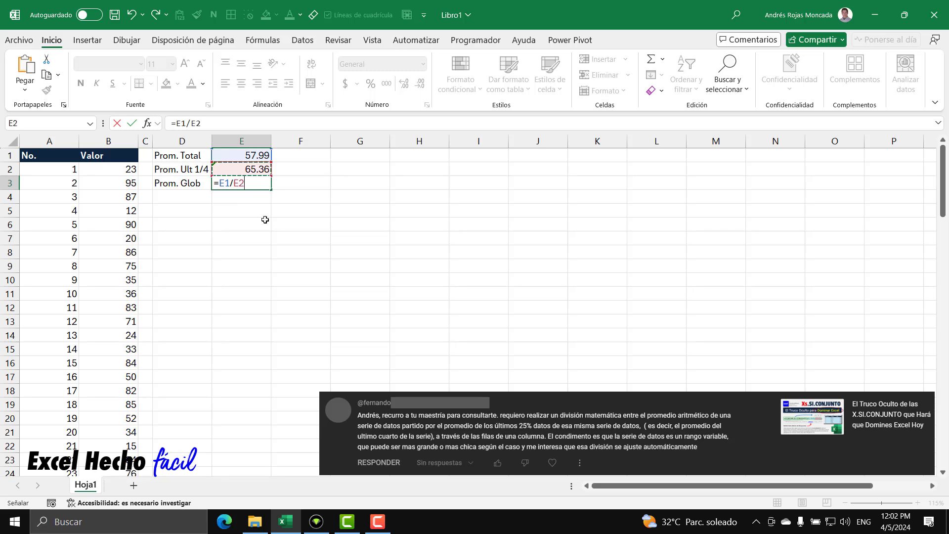
key("Return")
left_click(254, 186)
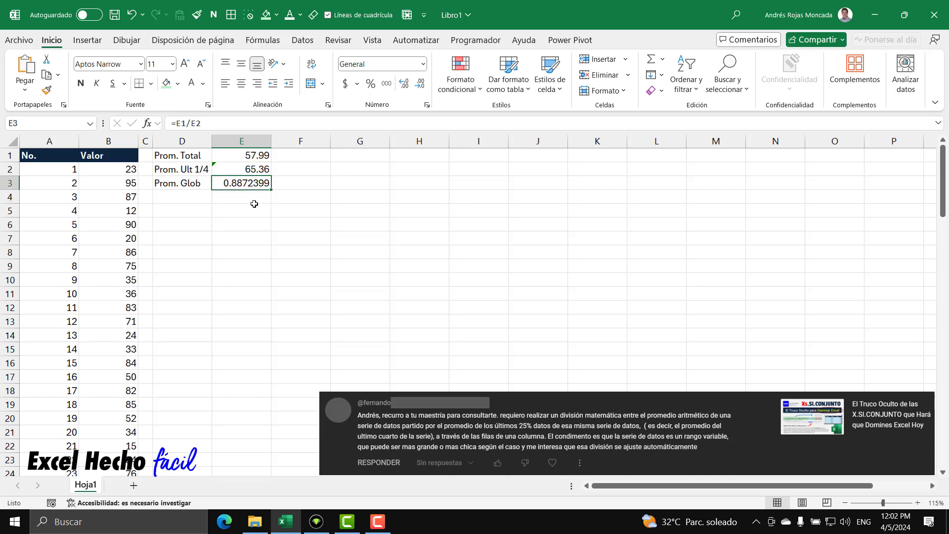
- Extend the label in cell D3 to read "Prom. Global"
left_click(203, 212)
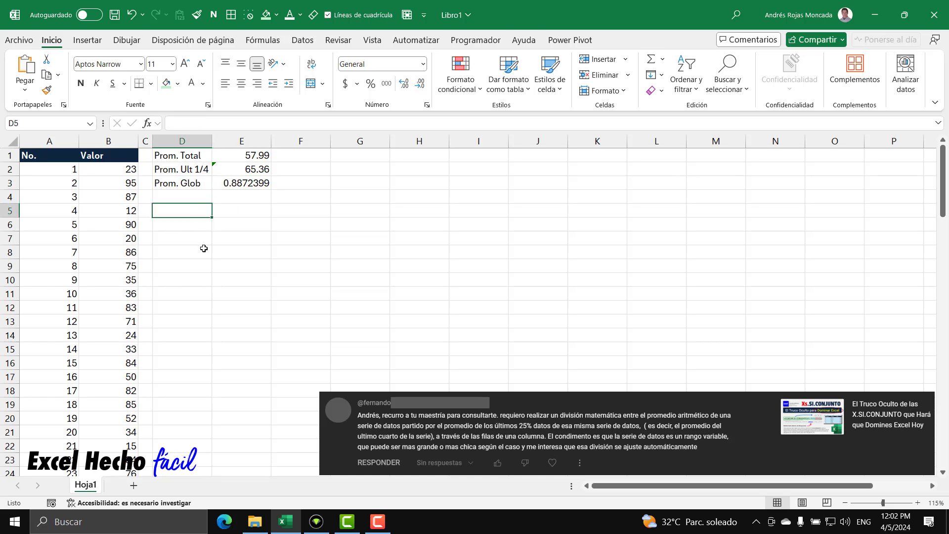
left_click(201, 184)
key("F2")
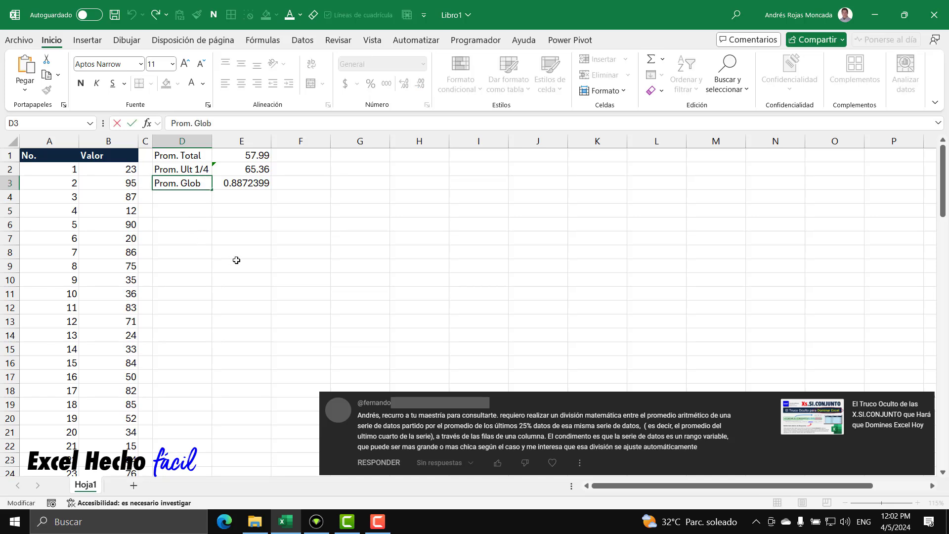
type("al")
key("Return")
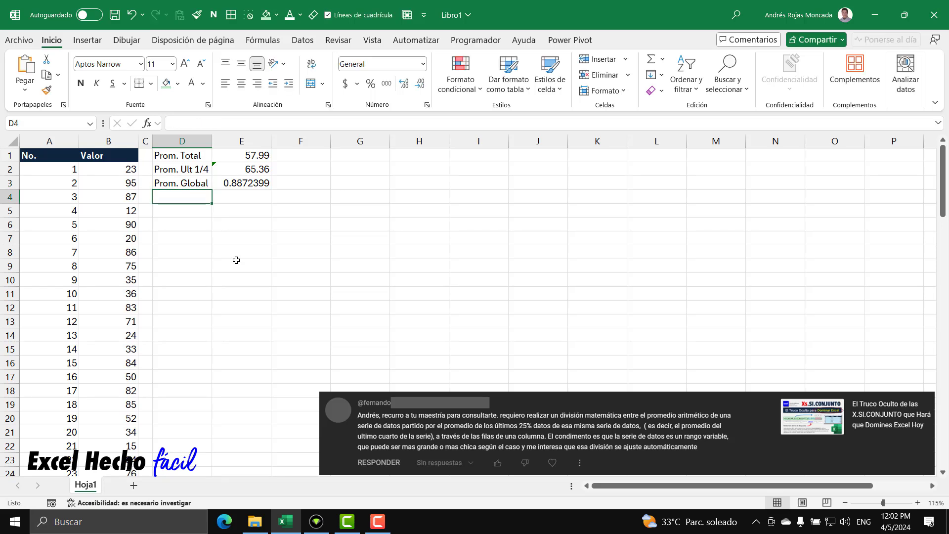
- Copy the Prom. Global label from D3 into cell D5
key("Up")
key("ctrl+c")
key("Down")
key("Down")
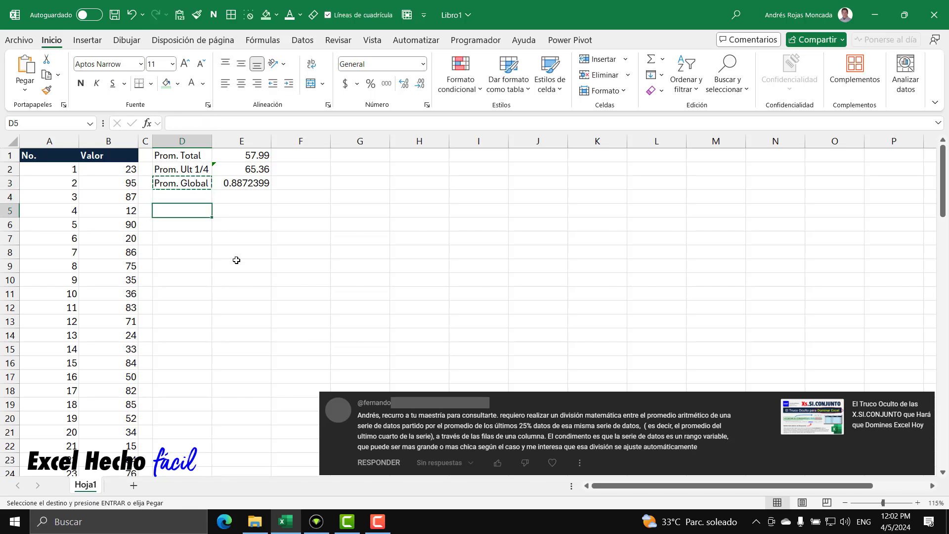
key("ctrl+v")
key("Escape")
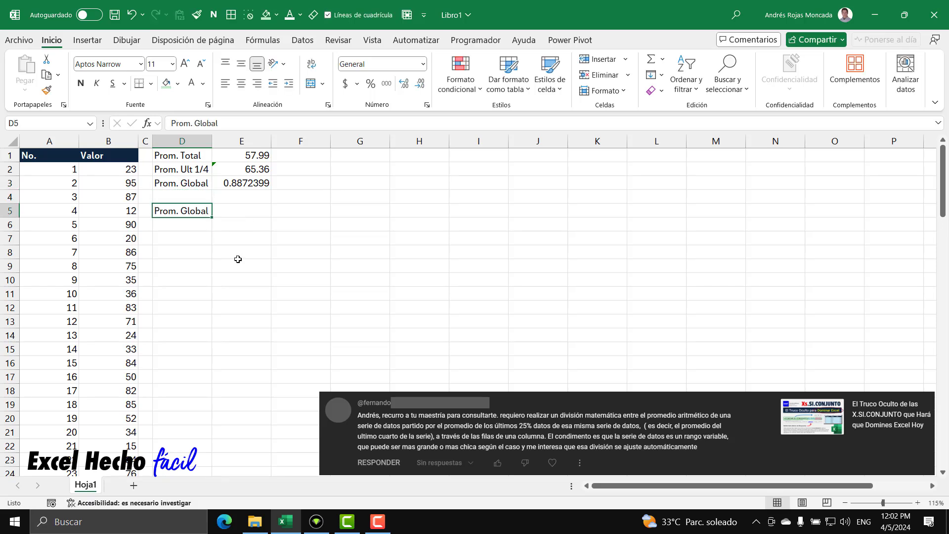
- Begin a LET formula in cell E5 that defines the name vs as the value range B2:B101, and preview that range's values
left_click(236, 213)
type("=le")
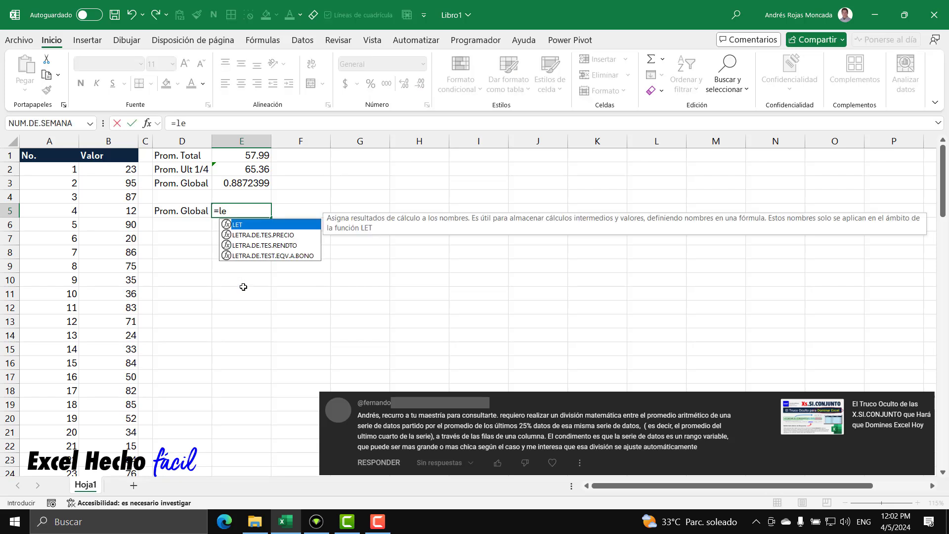
key("Tab")
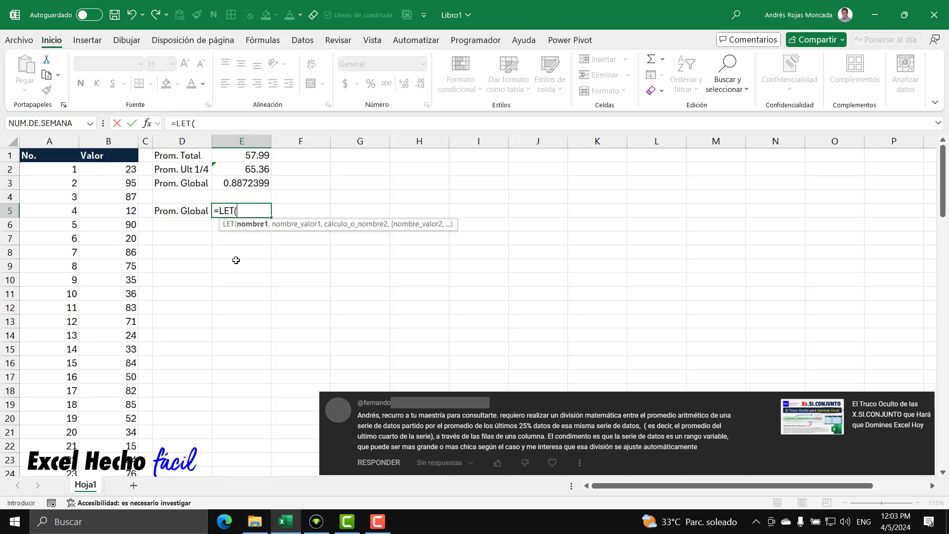
type("vs,")
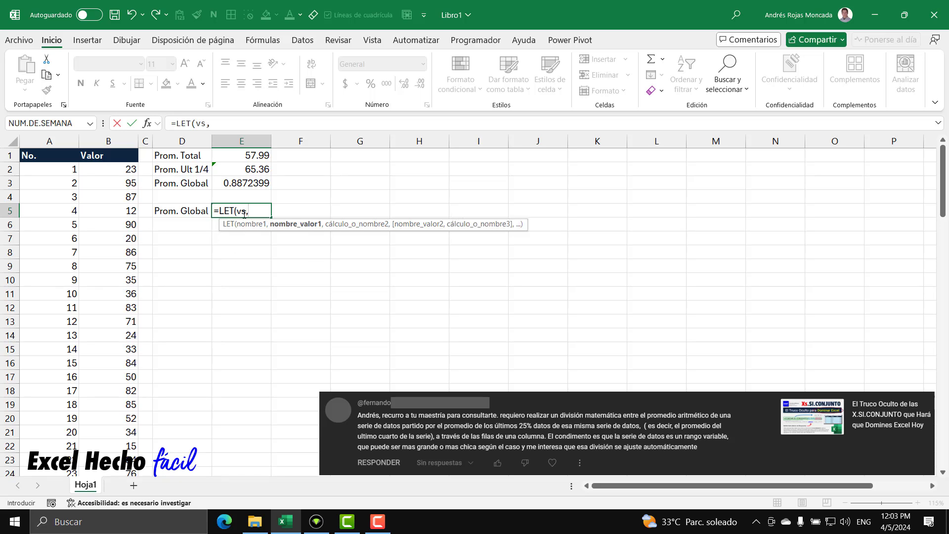
left_click(130, 170)
key("ctrl+shift+Down")
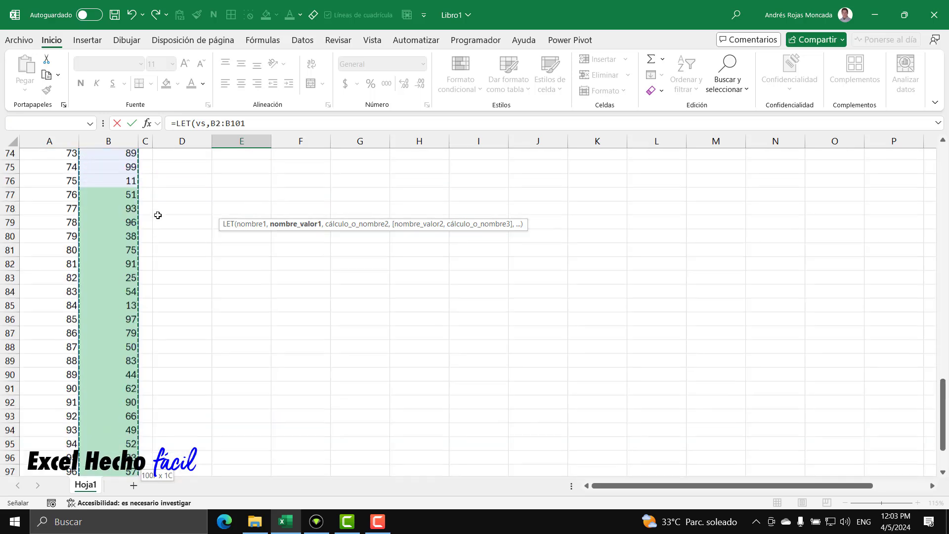
key("ctrl+BackSpace")
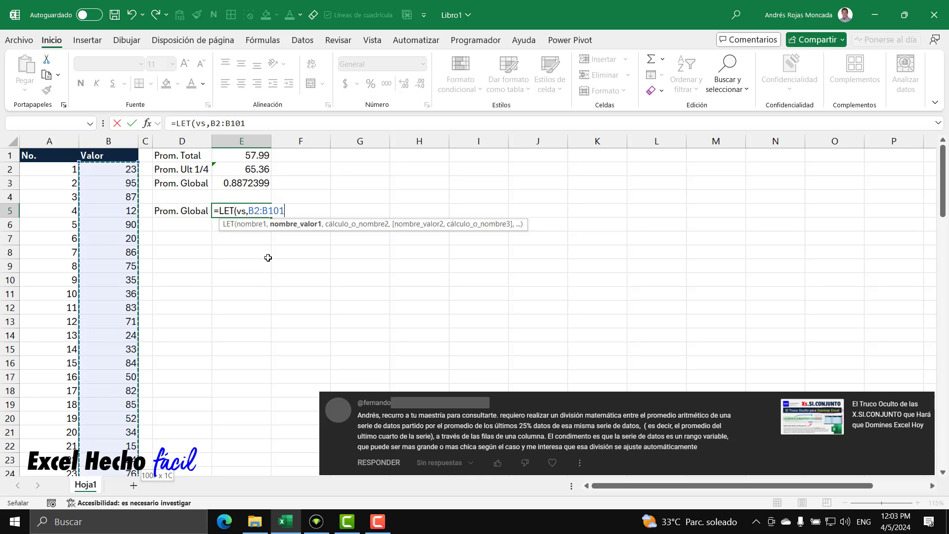
type(",")
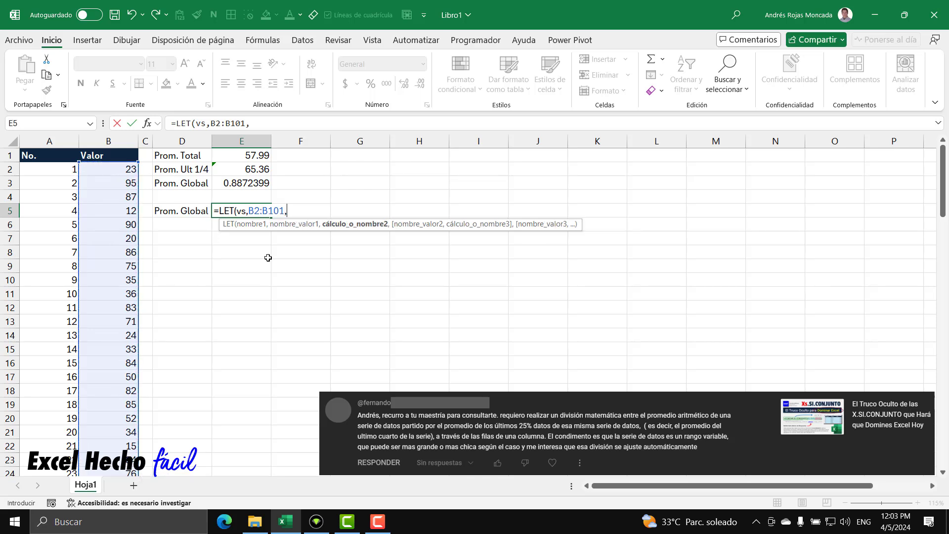
left_click_drag(284, 211, 249, 211)
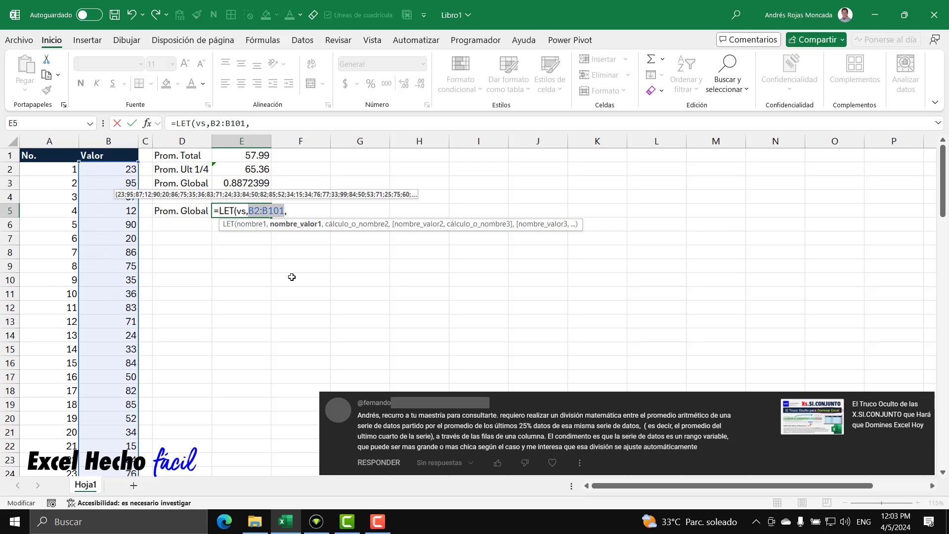
key("End")
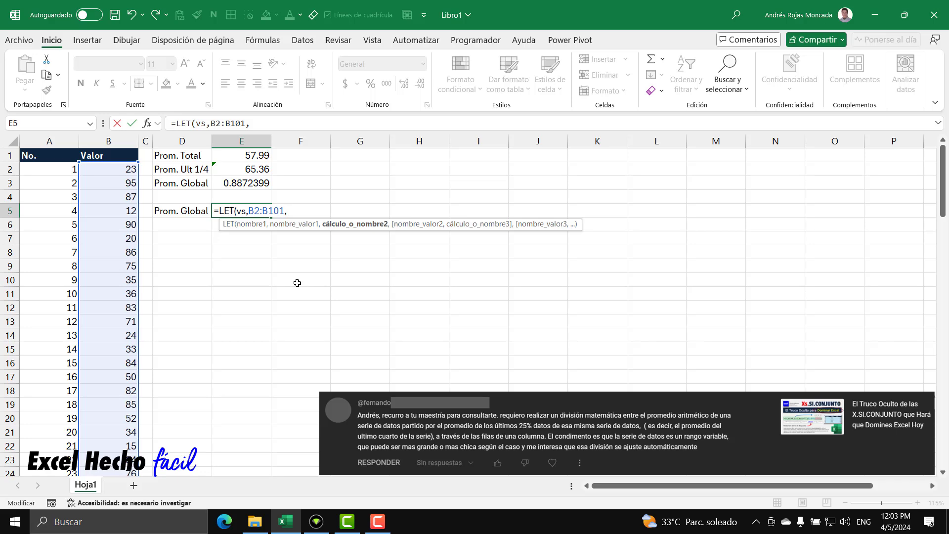
- Complete the LET formula in E5 with PROMEDIO(vs) as its calculation and compare it with the total average in E1
type("prom")
key("Down")
key("Down")
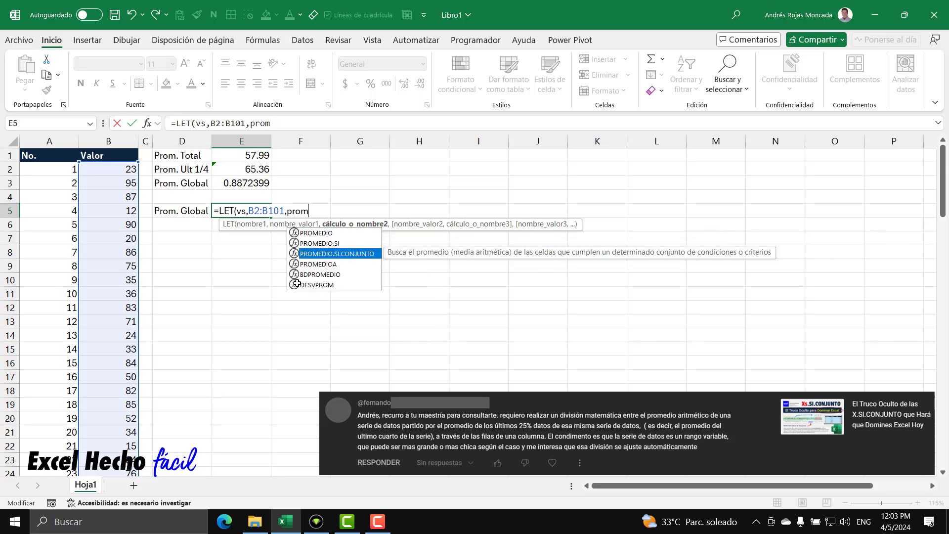
key("Up")
key("Up")
key("Tab")
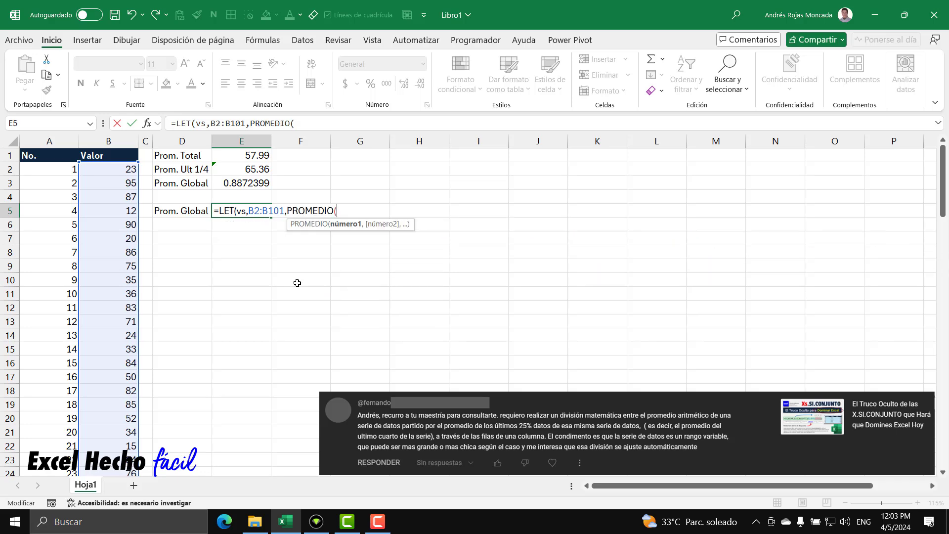
type("vs))")
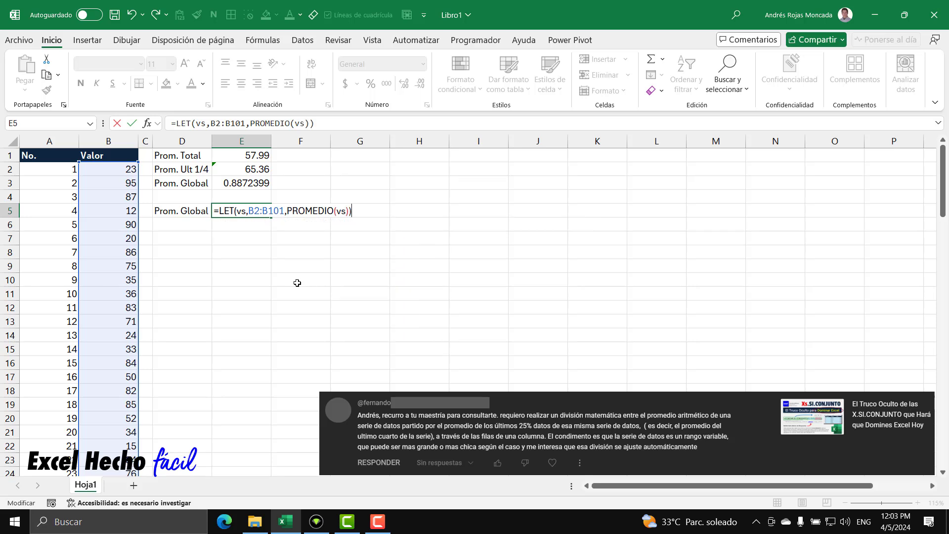
key("Return")
left_click(259, 213)
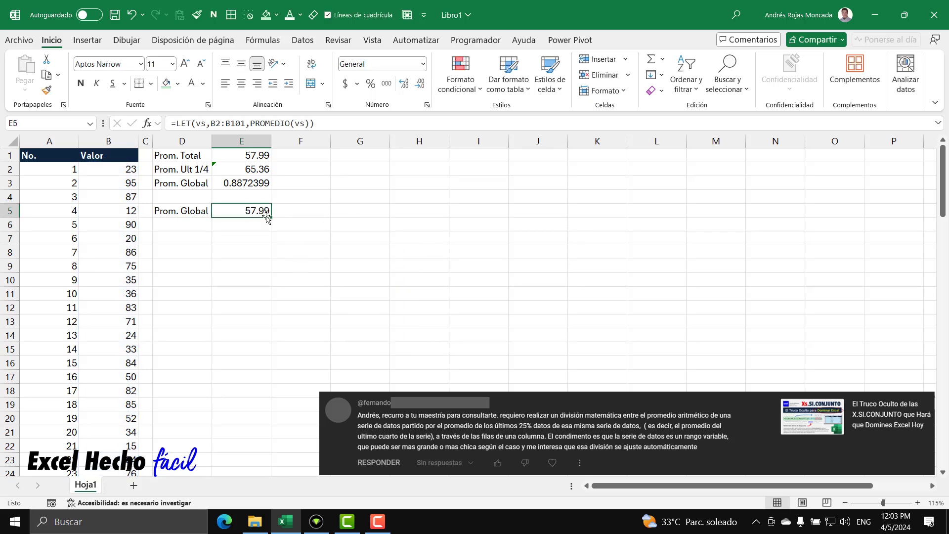
left_click(260, 153)
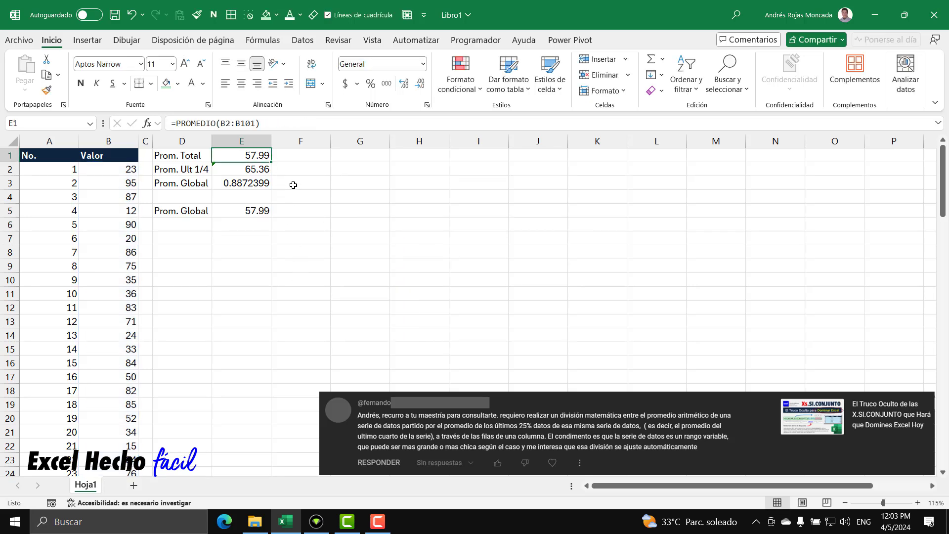
- Reopen the formula in E5, remove PROMEDIO(vs) back to =LET(vs,B2:B101, and move the function hint above the formula
left_click(260, 209)
key("F2")
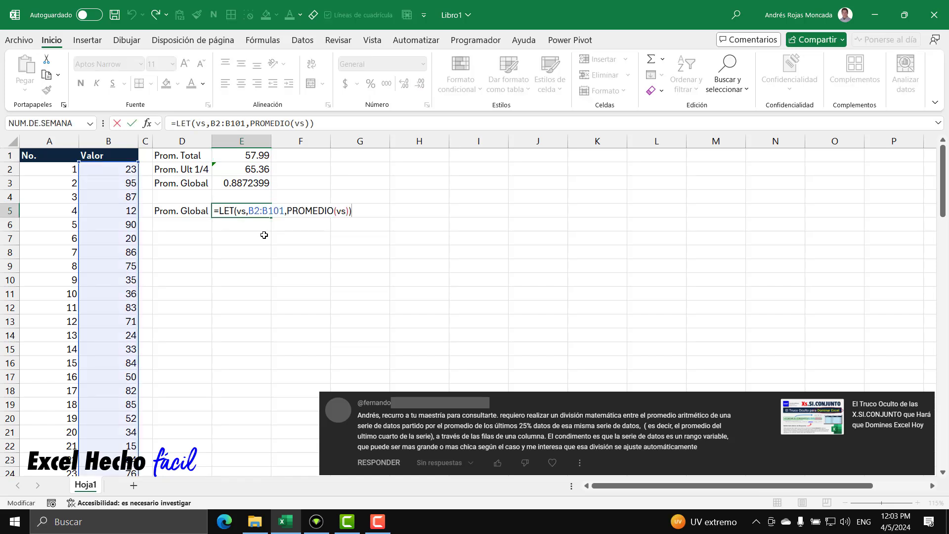
key("BackSpace")
key("BackSpace")
key("BackSpace")
key("BackSpace")
key("BackSpace")
key("BackSpace")
key("BackSpace")
key("BackSpace")
key("BackSpace")
key("BackSpace")
key("BackSpace")
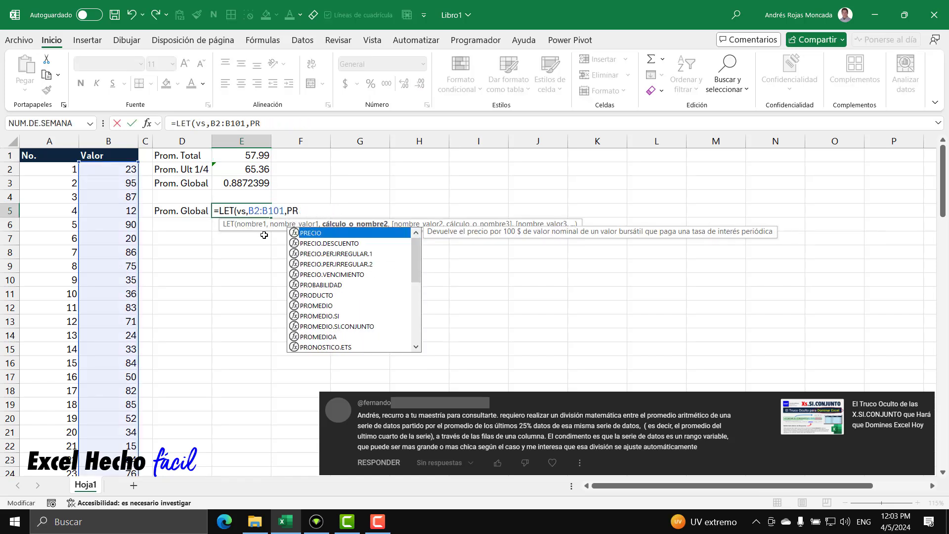
key("BackSpace")
key("BackSpace")
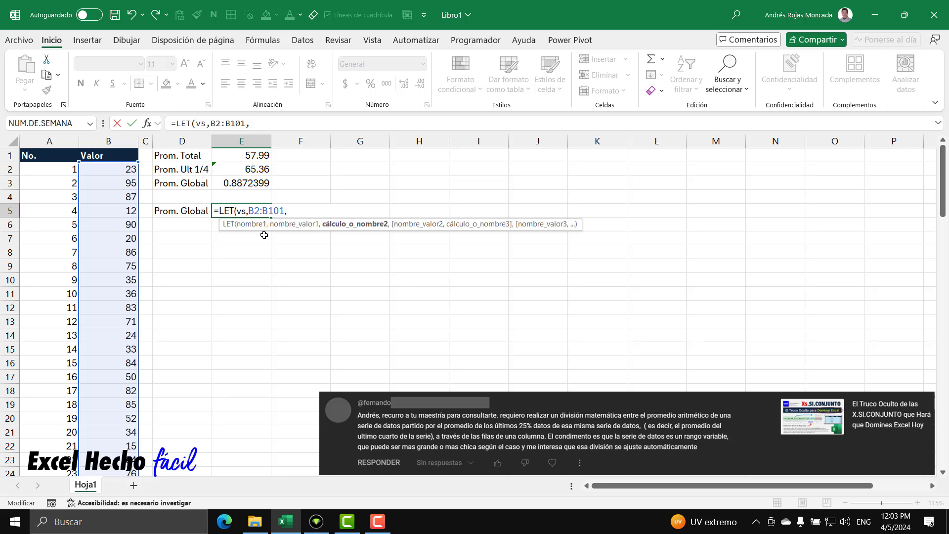
left_click_drag(418, 224, 486, 171)
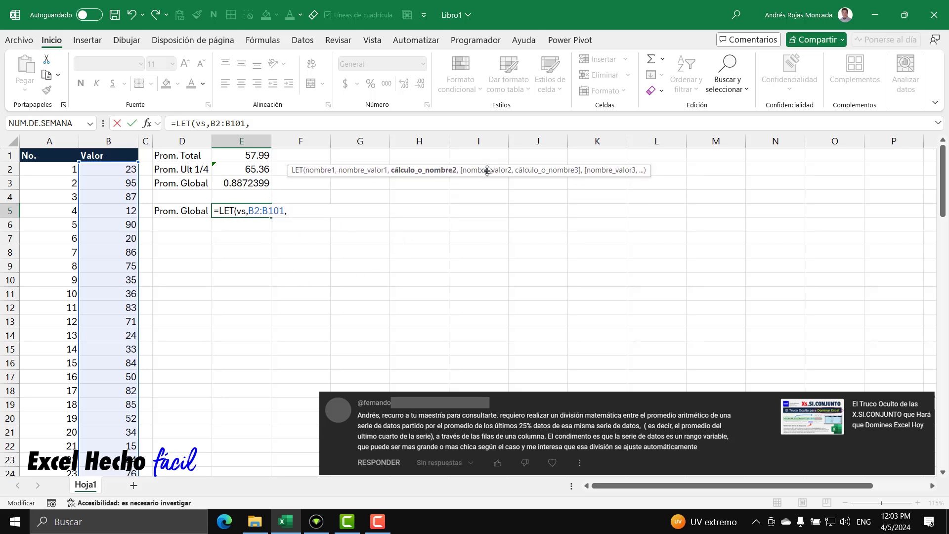
- Complete the LET formula in E5 with FILAS(vs) as its calculation, counting the rows of the value range
type("fil")
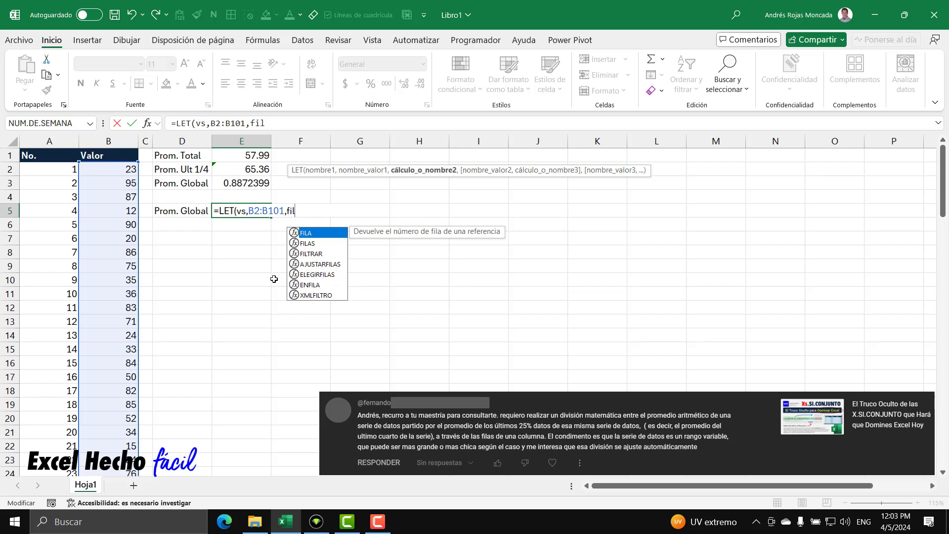
key("Down")
key("Tab")
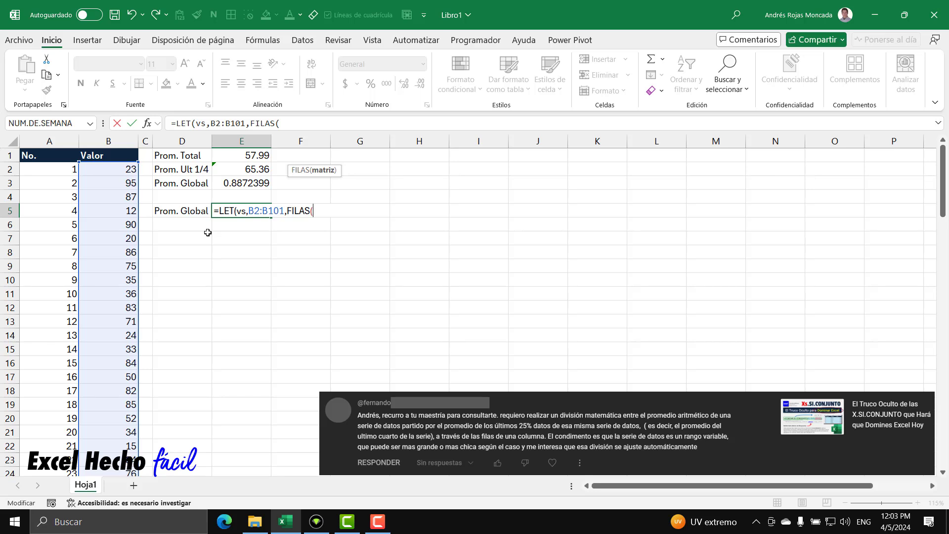
type("vs)")
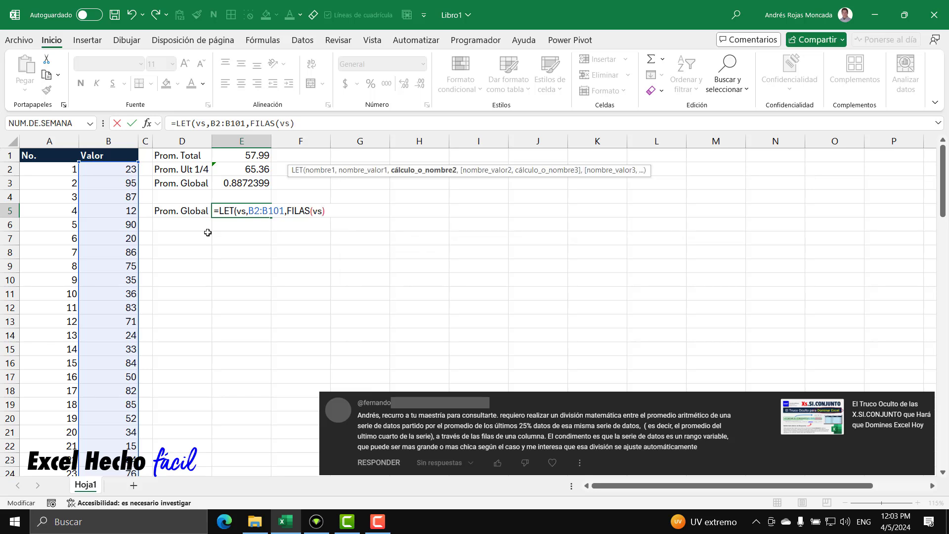
type(")")
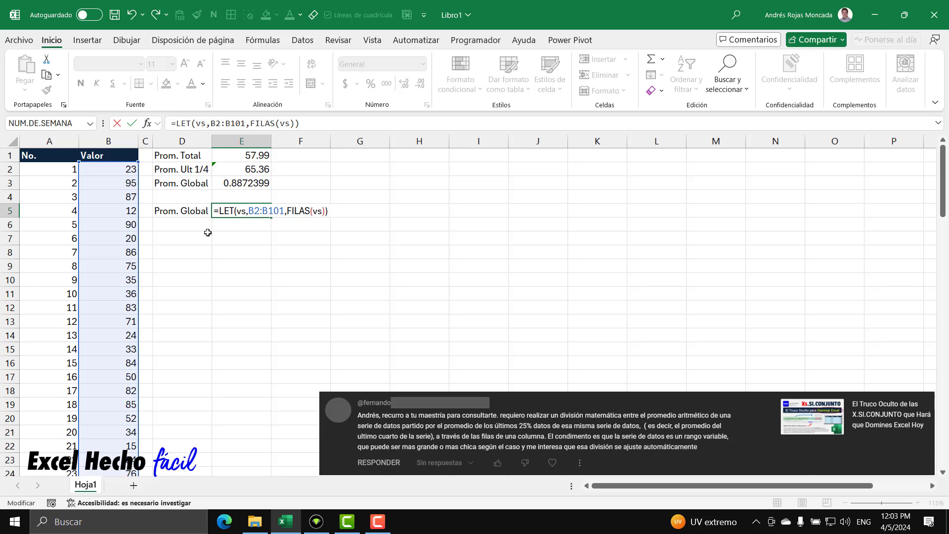
key("Return")
- Multiply the row count in the E5 formula by 25%, giving =LET(vs,B2:B101,FILAS(vs)*25%)
left_click(243, 211)
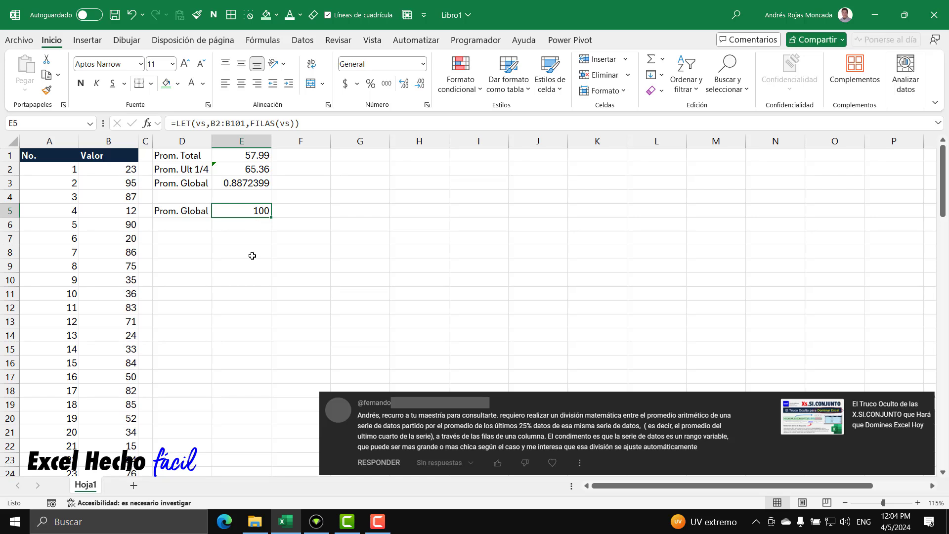
key("F2")
key("BackSpace")
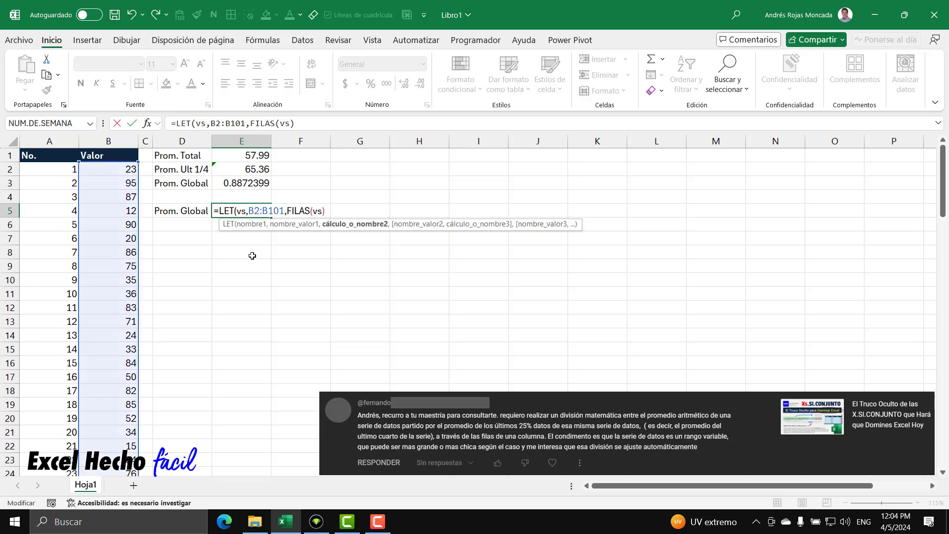
type("*0.25")
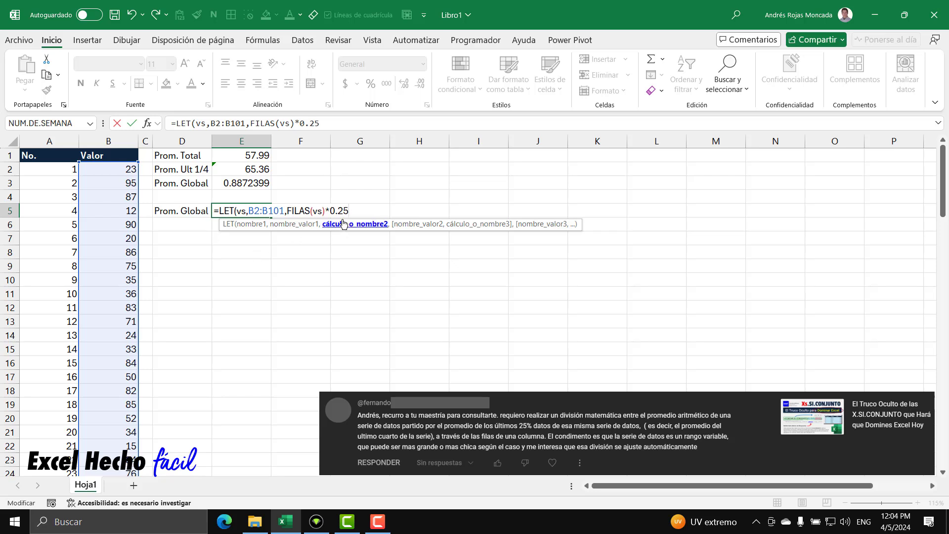
left_click_drag(331, 212, 352, 211)
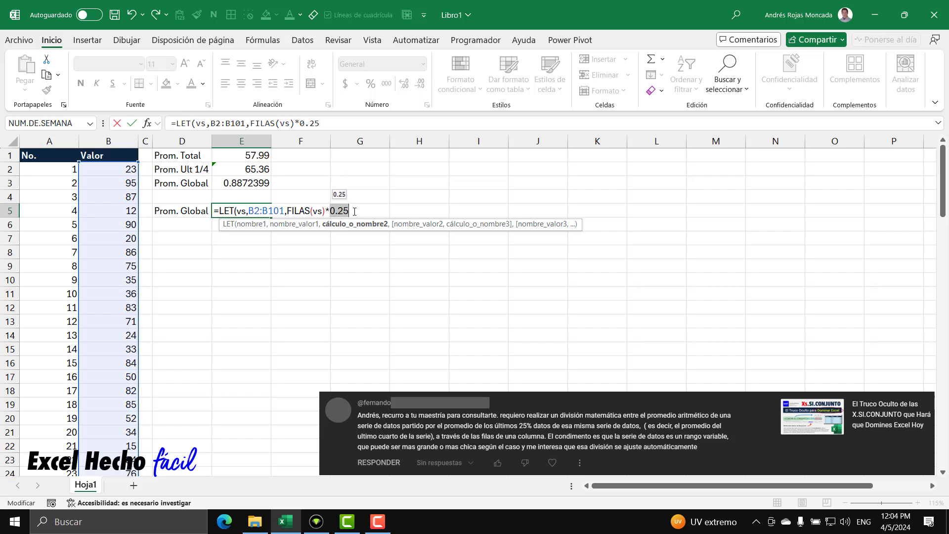
type("2")
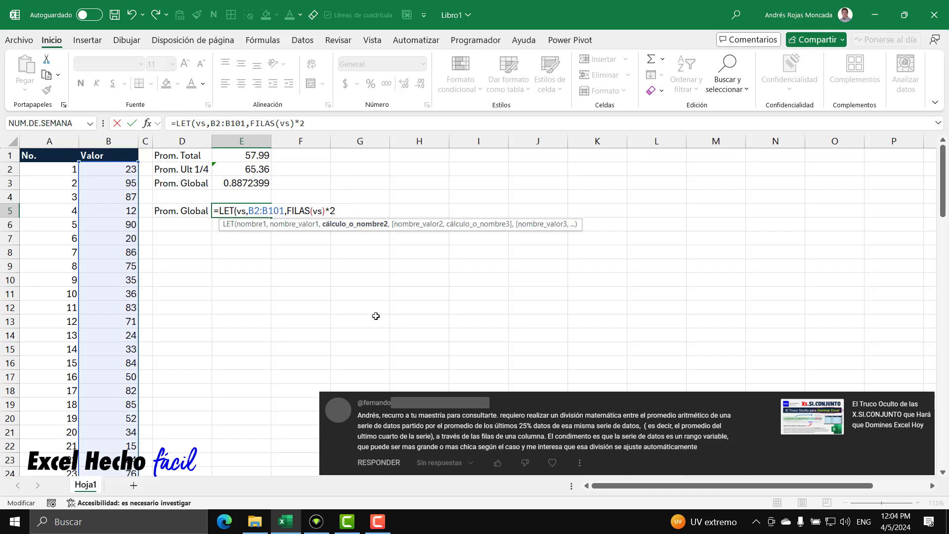
type("5%)")
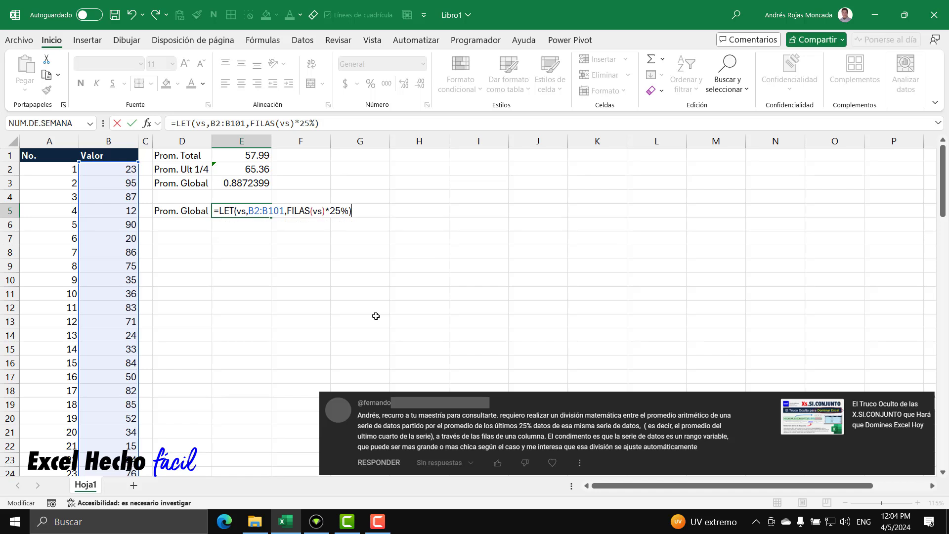
key("Return")
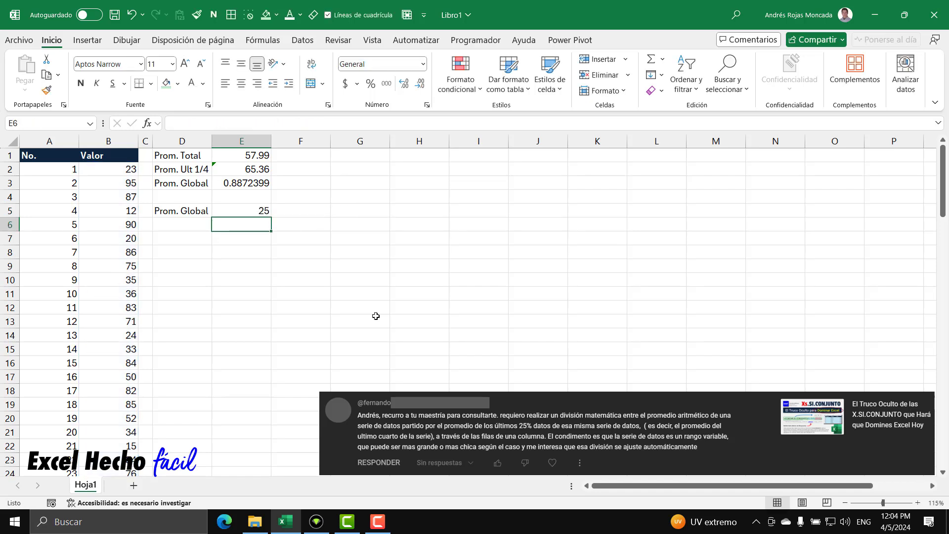
- Shorten the vs range in the E5 formula one row at a time, entering it with B3:B101, B4:B101 and B5:B101
left_click(245, 210)
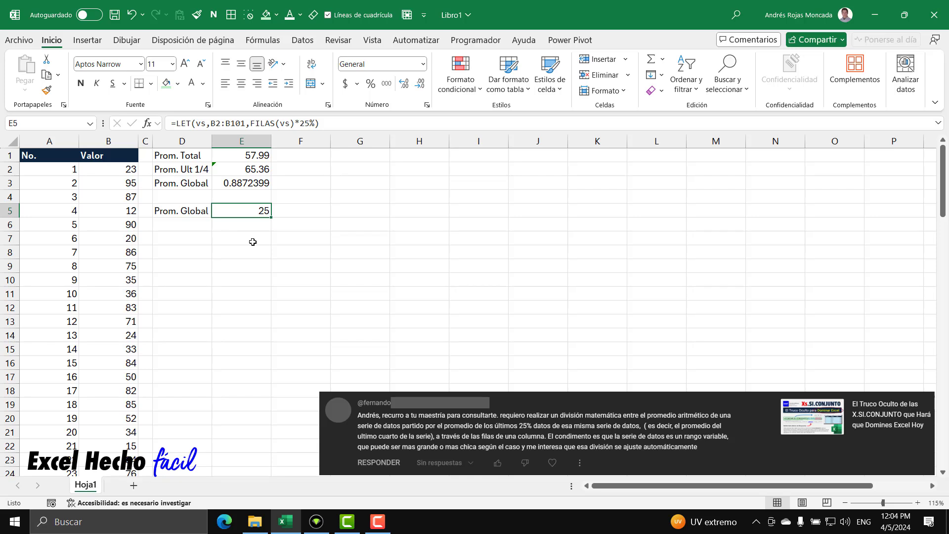
key("F2")
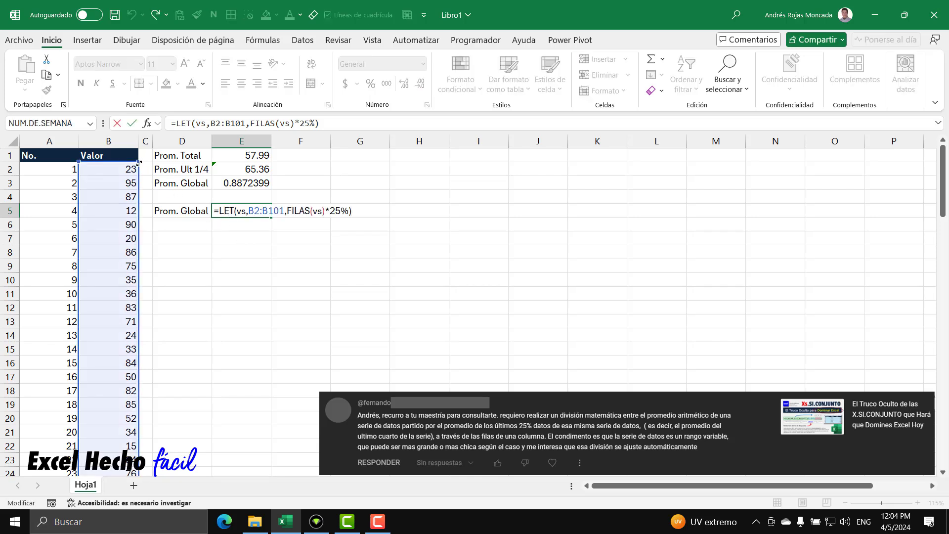
left_click_drag(139, 162, 139, 175)
key("Return")
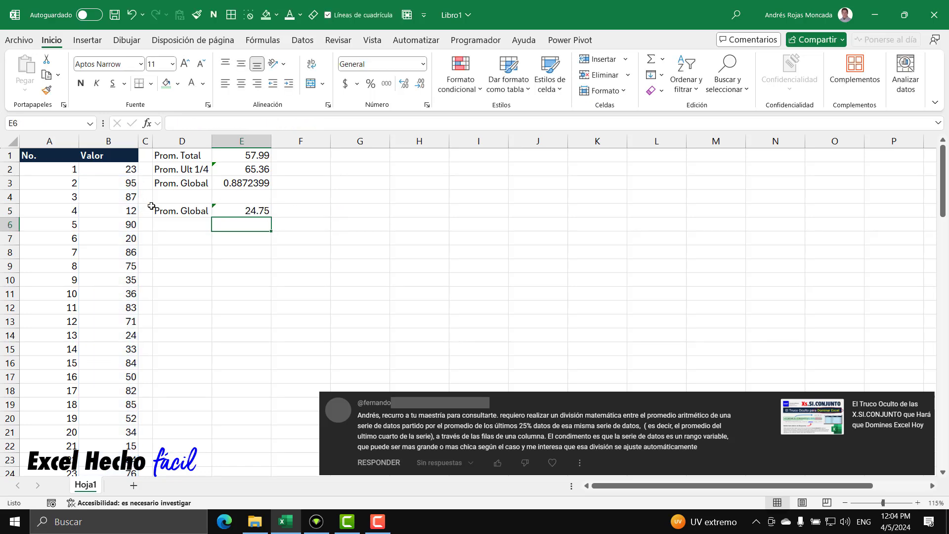
left_click(249, 214)
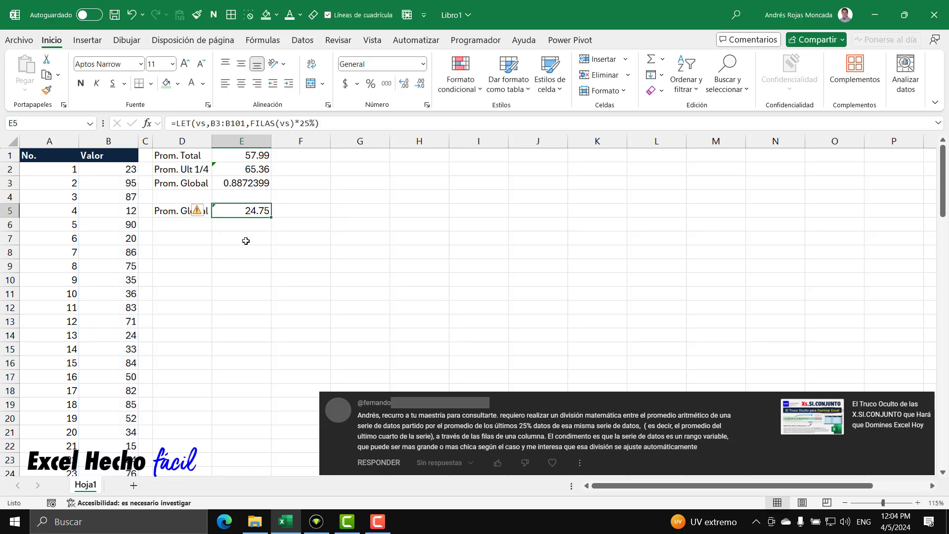
key("F2")
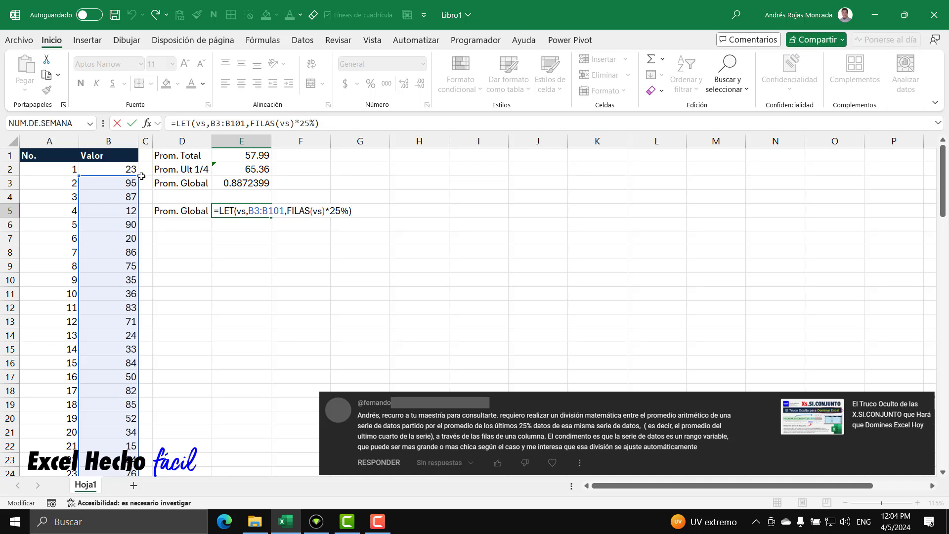
left_click_drag(139, 176, 139, 187)
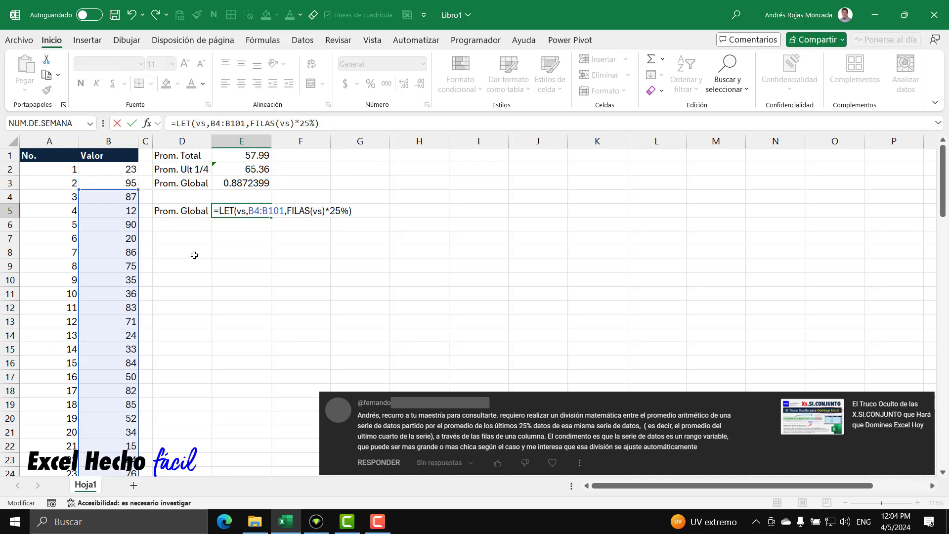
key("Return")
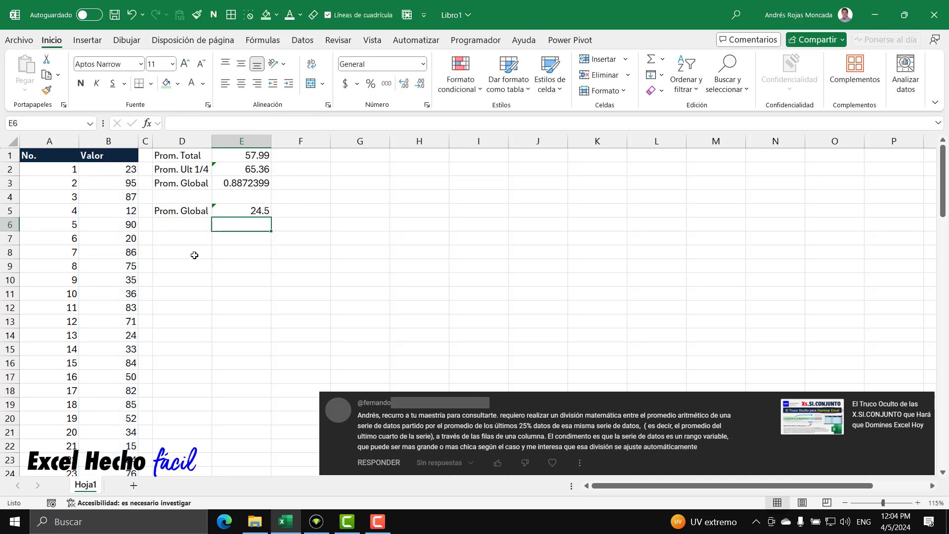
left_click(252, 210)
key("F2")
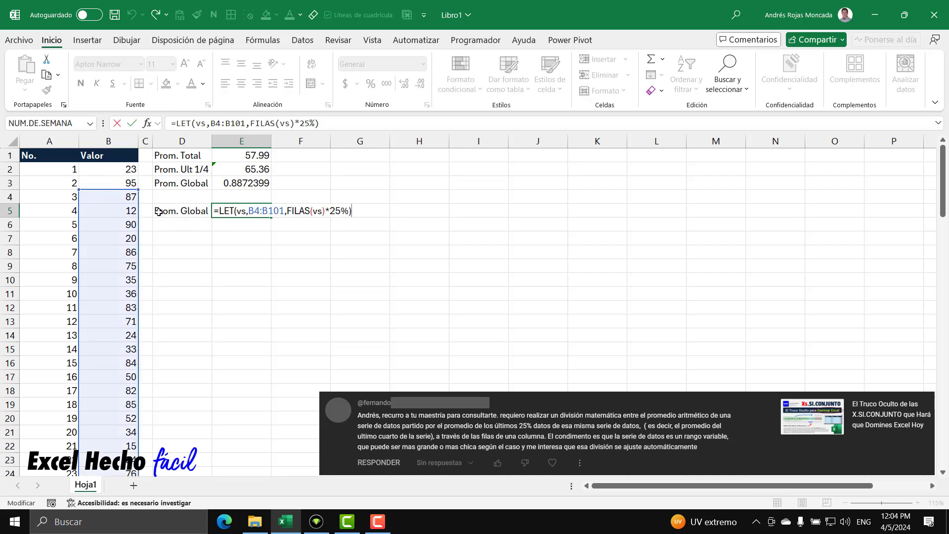
left_click_drag(140, 191, 138, 199)
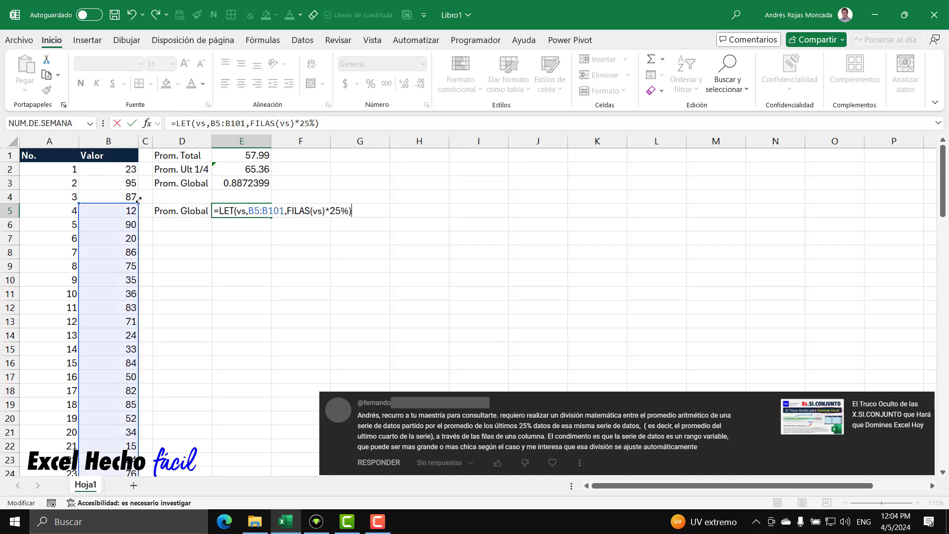
key("Return")
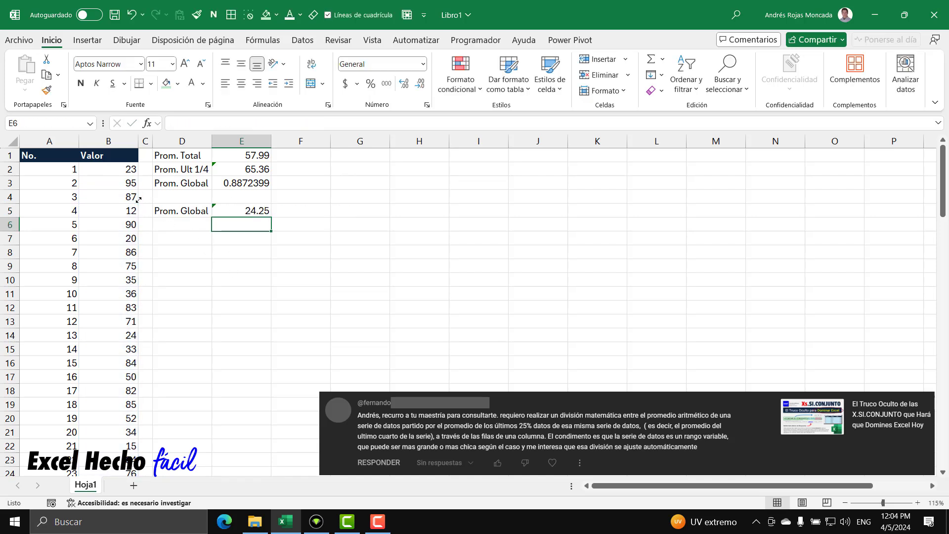
- Reopen the E5 formula and insert the REDONDEAR.MAS function in front of FILAS(vs)*25%
left_click(241, 215)
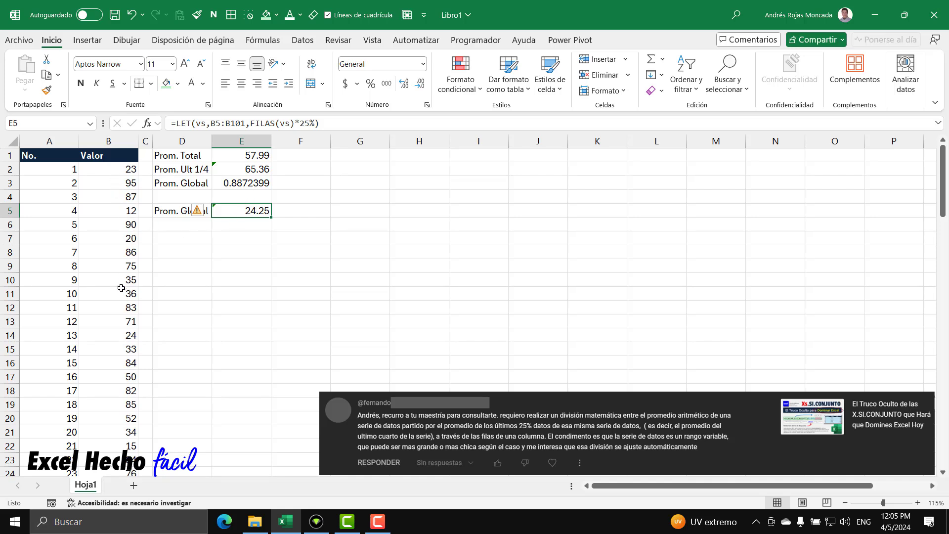
key("F2")
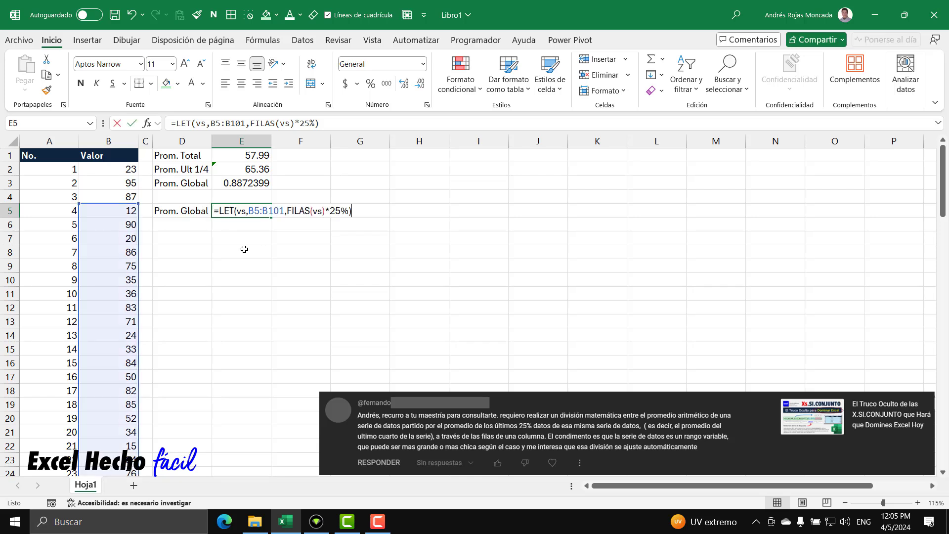
key("BackSpace")
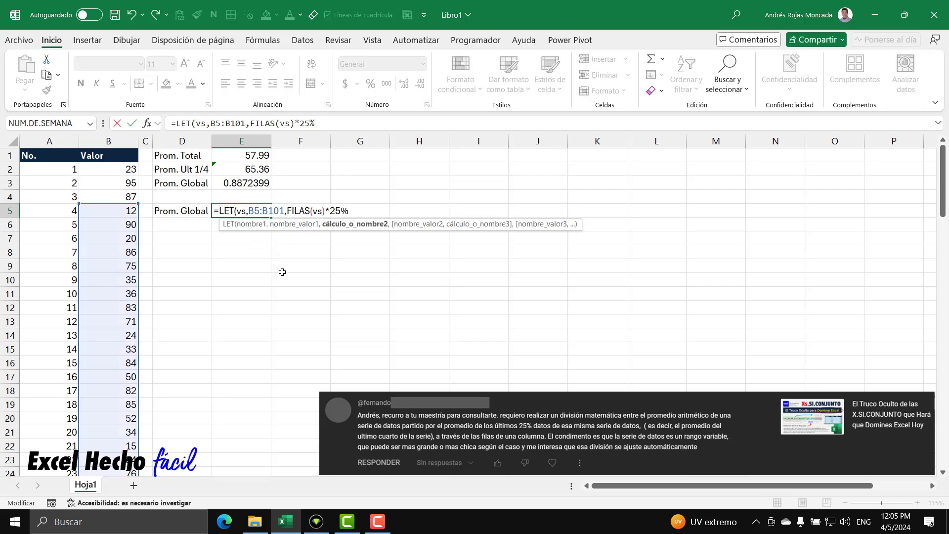
type("pr")
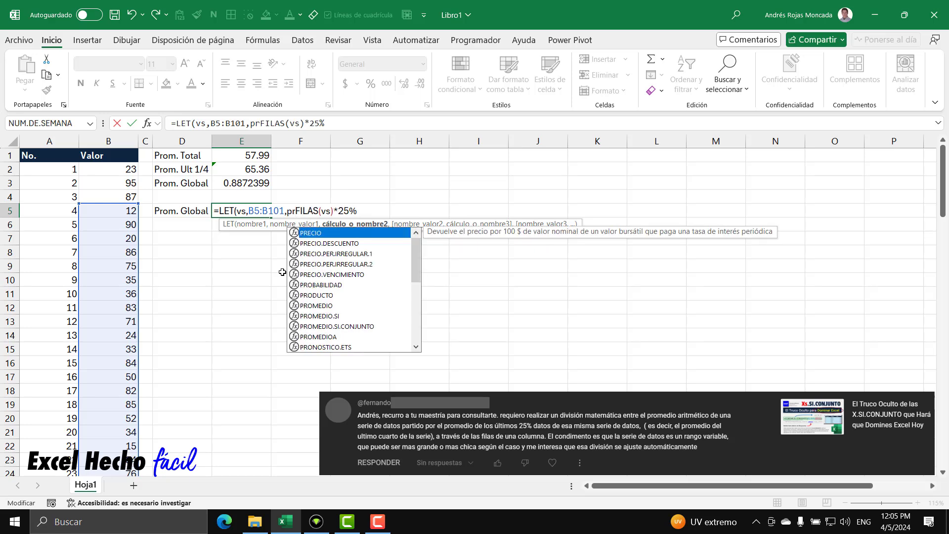
key("BackSpace")
key("BackSpace")
type("redon")
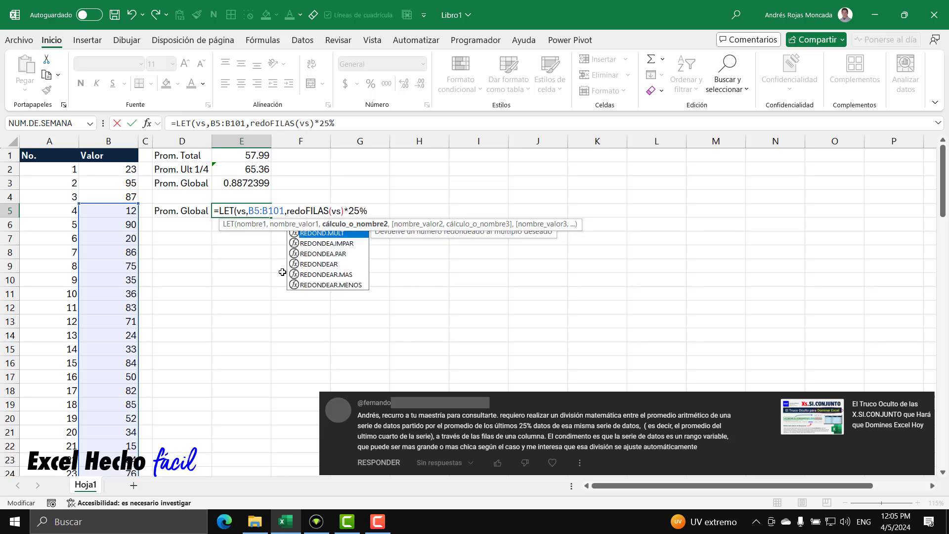
key("Down")
key("Down")
key("Down")
key("Down")
key("Tab")
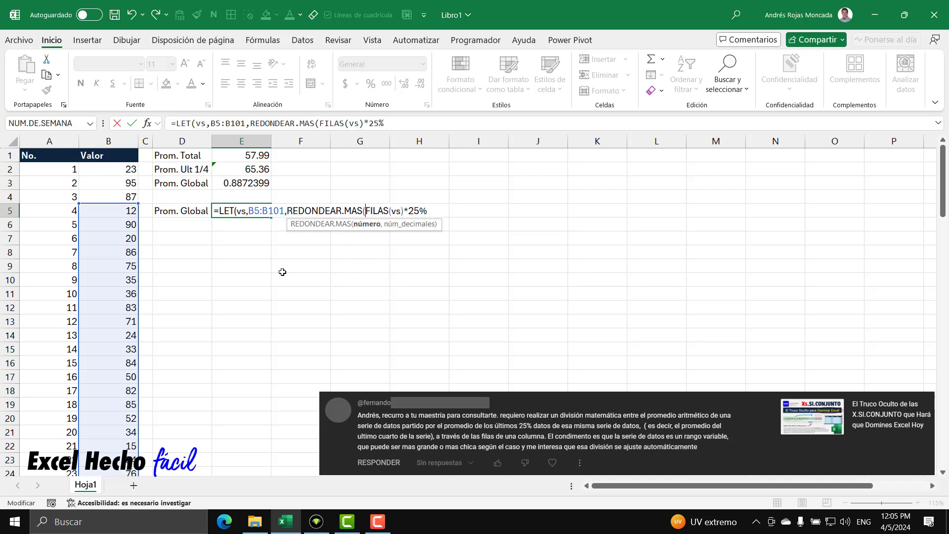
- Use FILAS(vs)*25% as the number in REDONDEAR.MAS, set its decimals to 0, and enter the completed formula
key("shift+End")
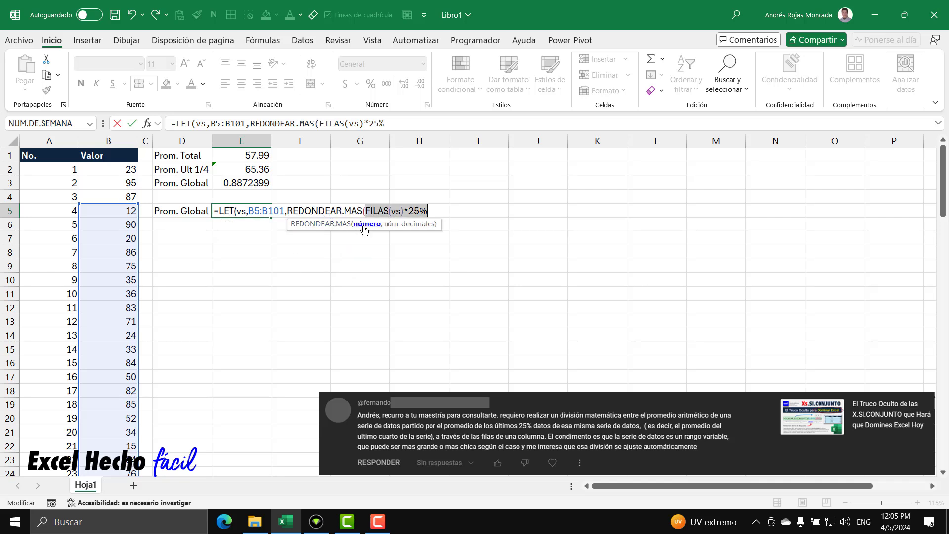
left_click(430, 209)
type(",0")
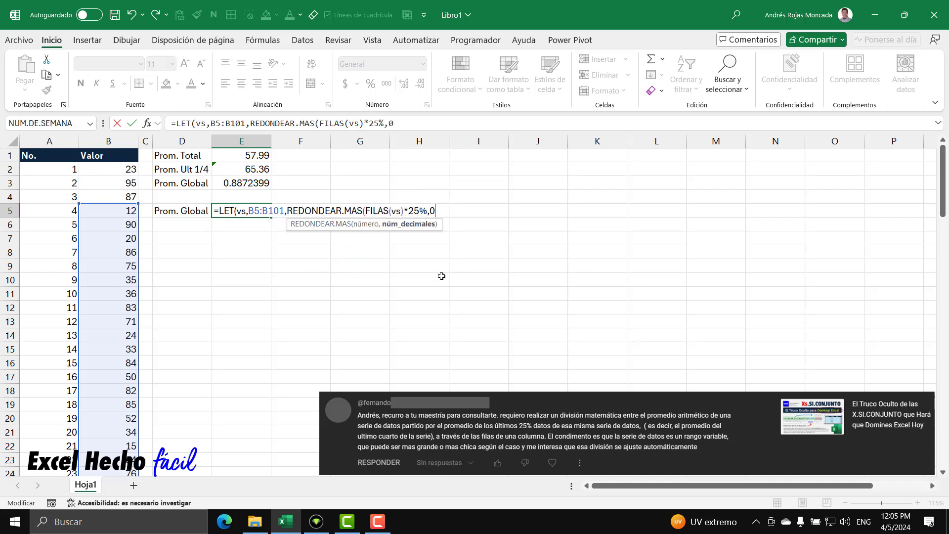
type(")")
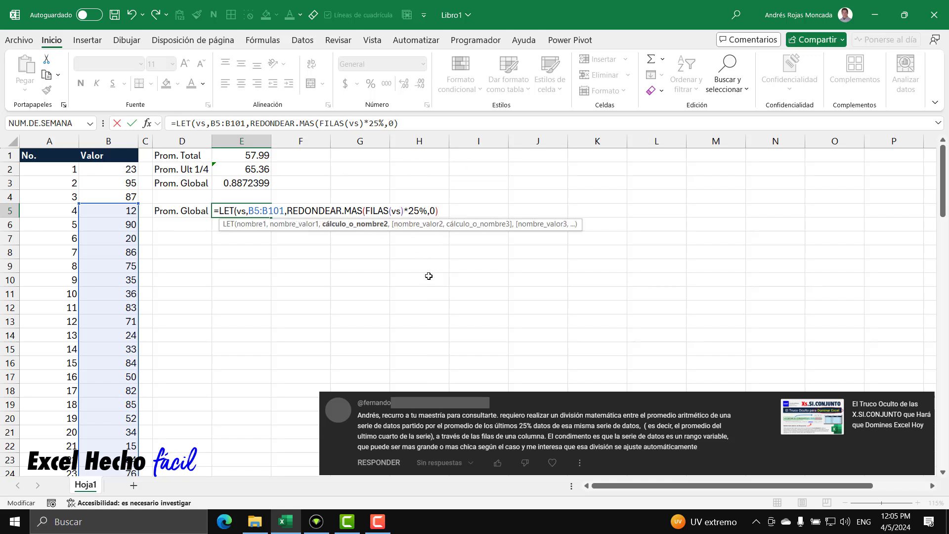
type(")")
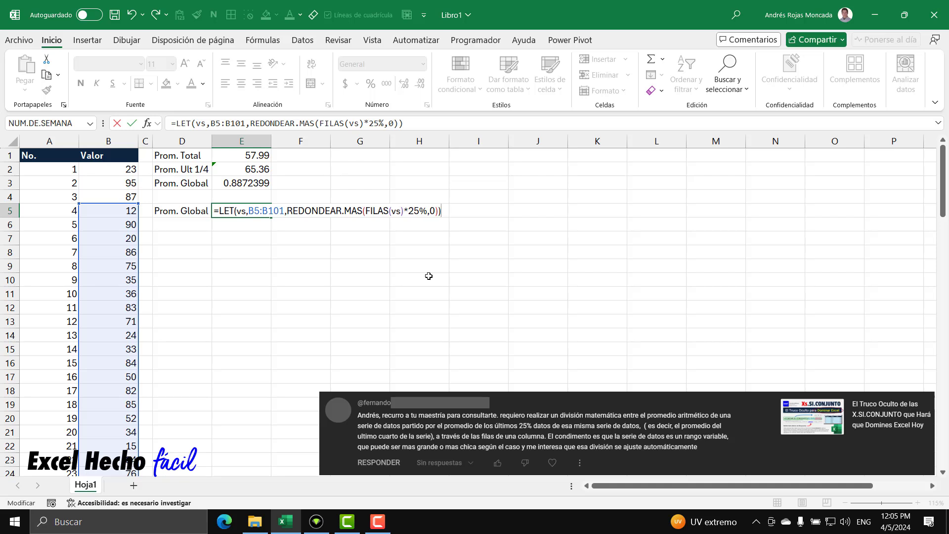
key("Return")
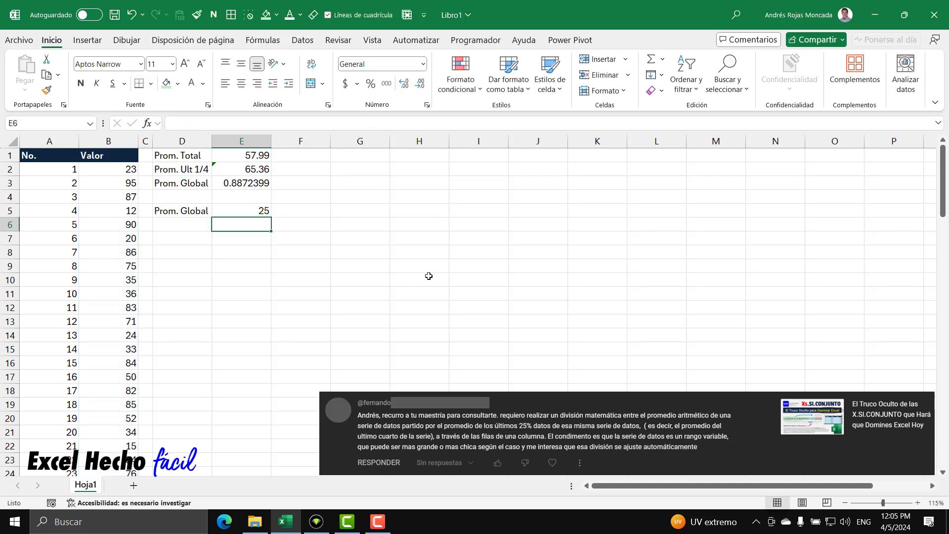
- Reopen the E5 formula, highlight its REDONDEAR.MAS(FILAS(vs)*25%,0) calculation for review, and leave the formula as it is
left_click(249, 215)
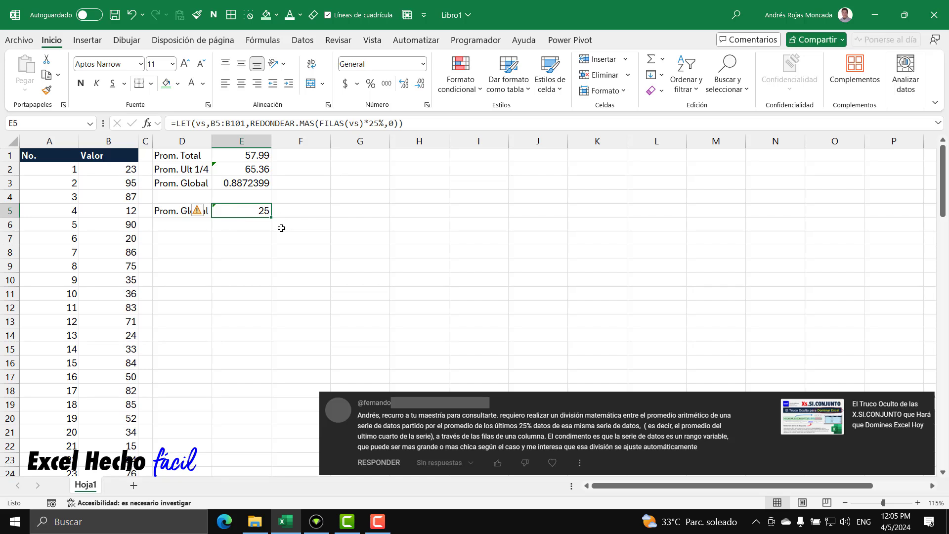
key("F2")
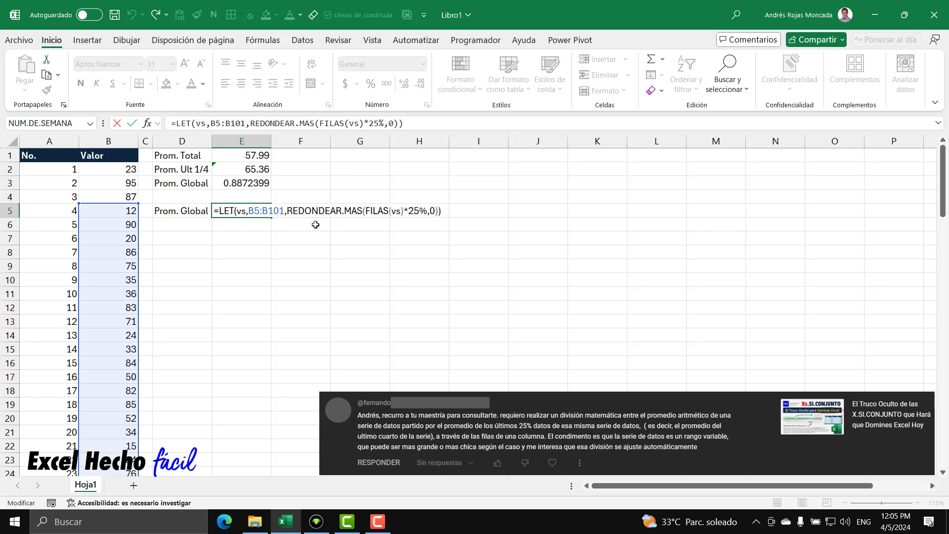
left_click_drag(288, 212, 439, 211)
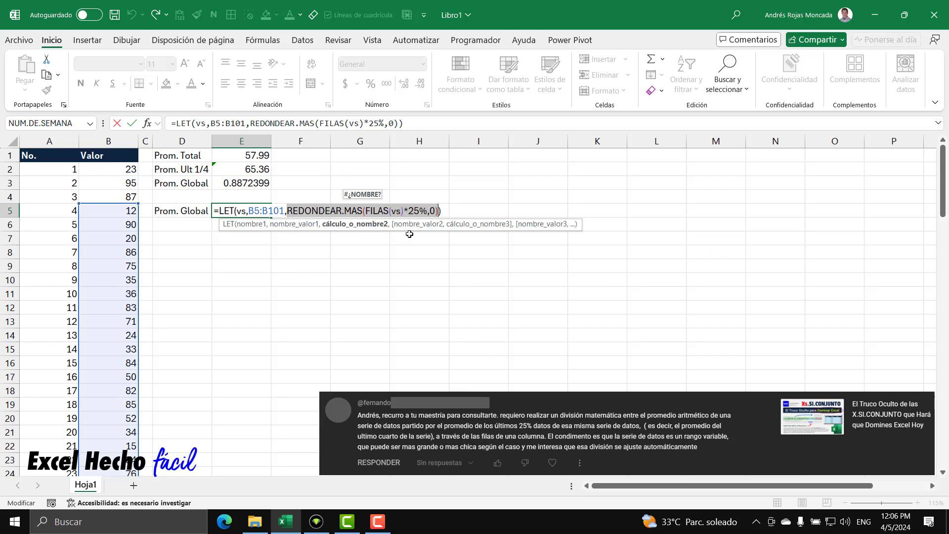
left_click(443, 210)
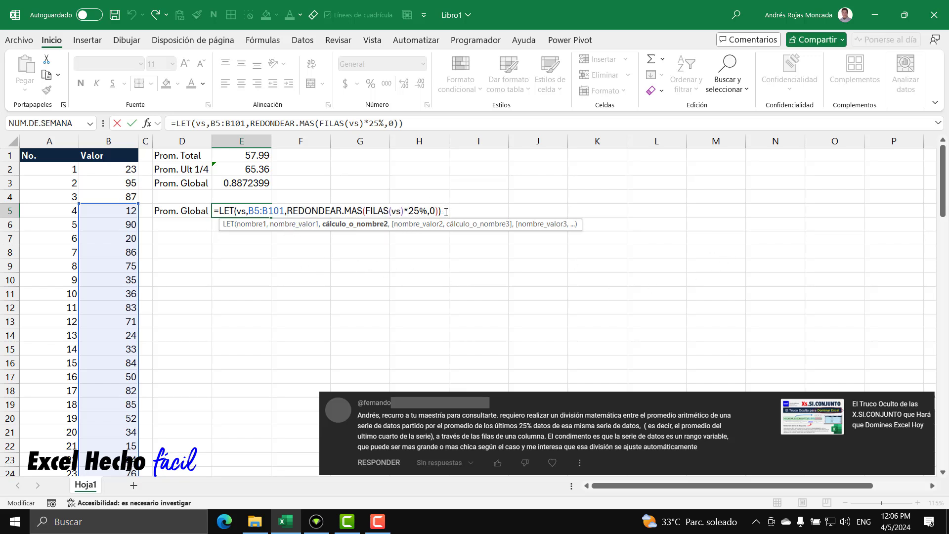
key("Return")
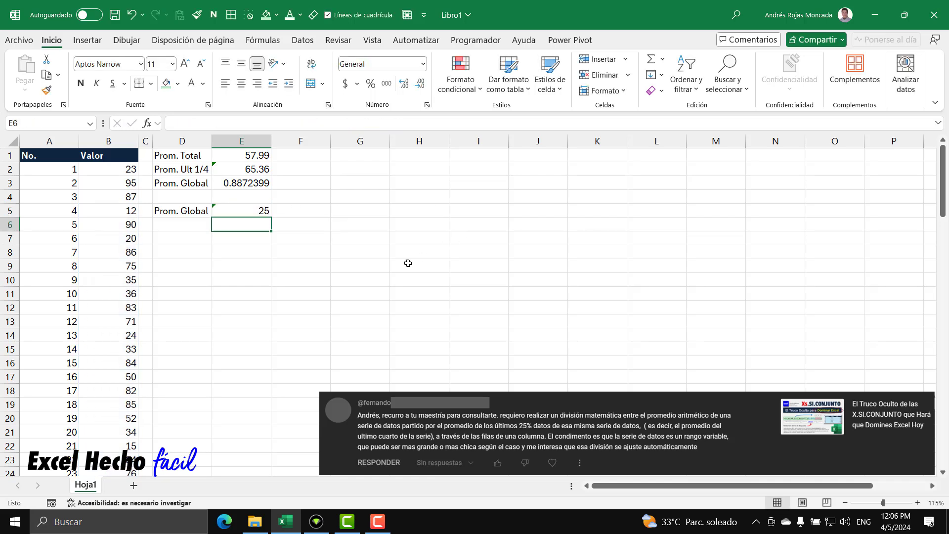
- Extend the vs range in the E5 formula back to B2:B101 and enter it
left_click(250, 212)
key("F2")
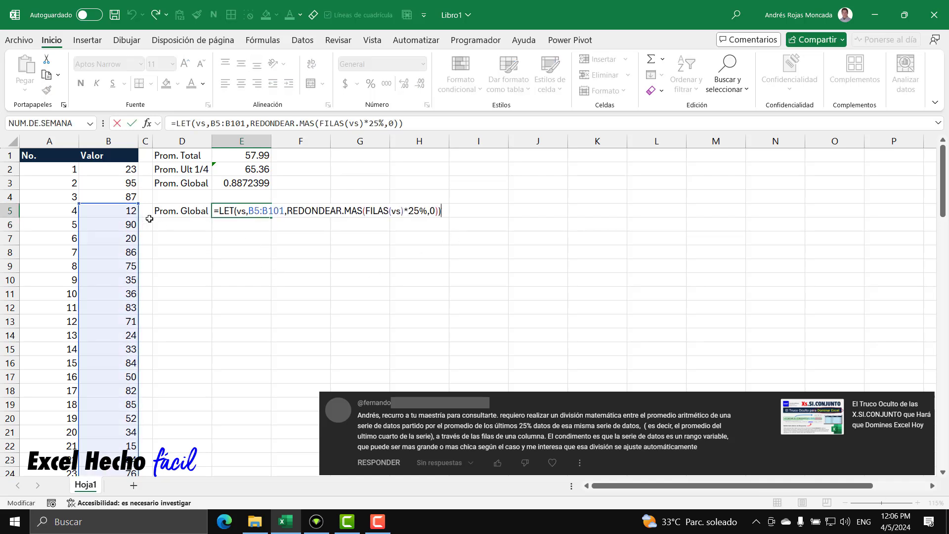
left_click_drag(139, 204, 139, 162)
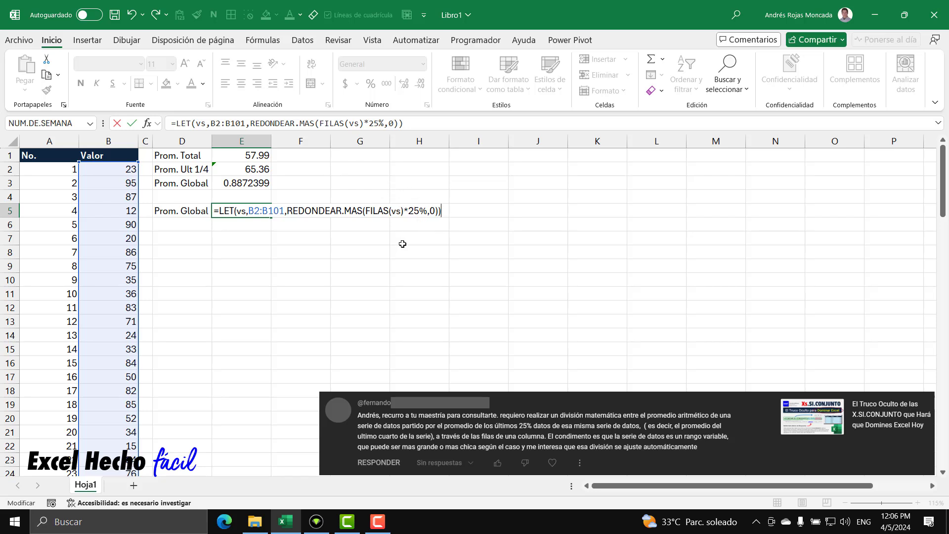
key("Return")
- In the E5 formula, insert the TOMAR function in front of REDONDEAR.MAS with vs as its array
left_click(258, 210)
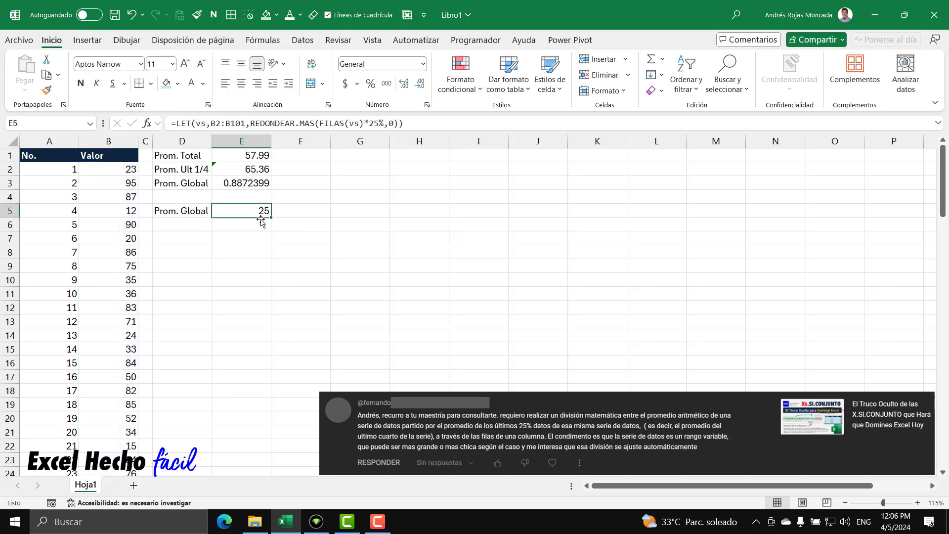
key("F2")
key("BackSpace")
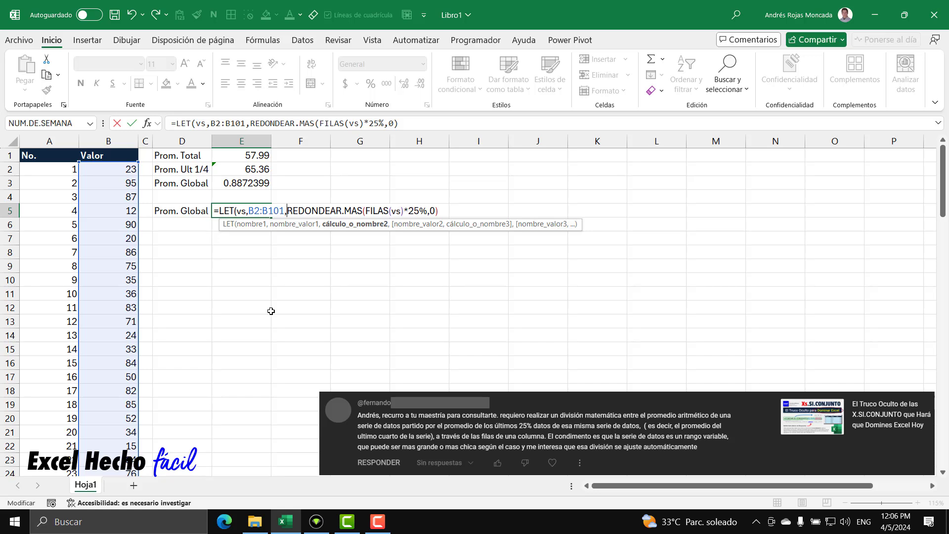
type("TOMAR(")
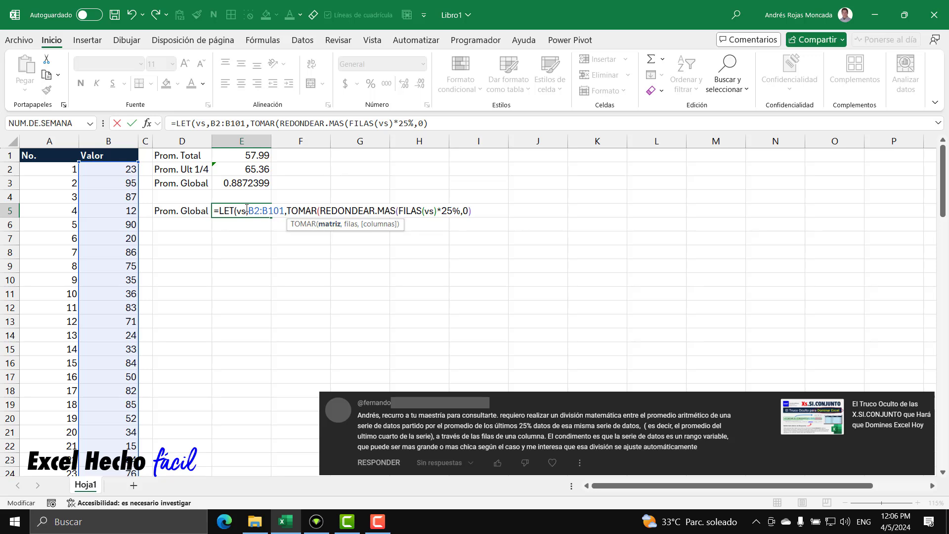
left_click_drag(246, 208, 237, 209)
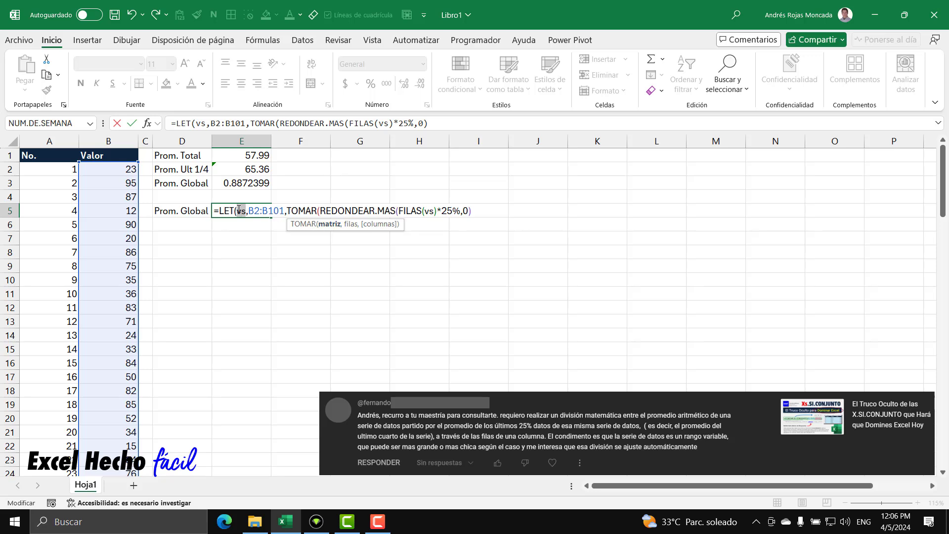
left_click(320, 210)
type("vs,")
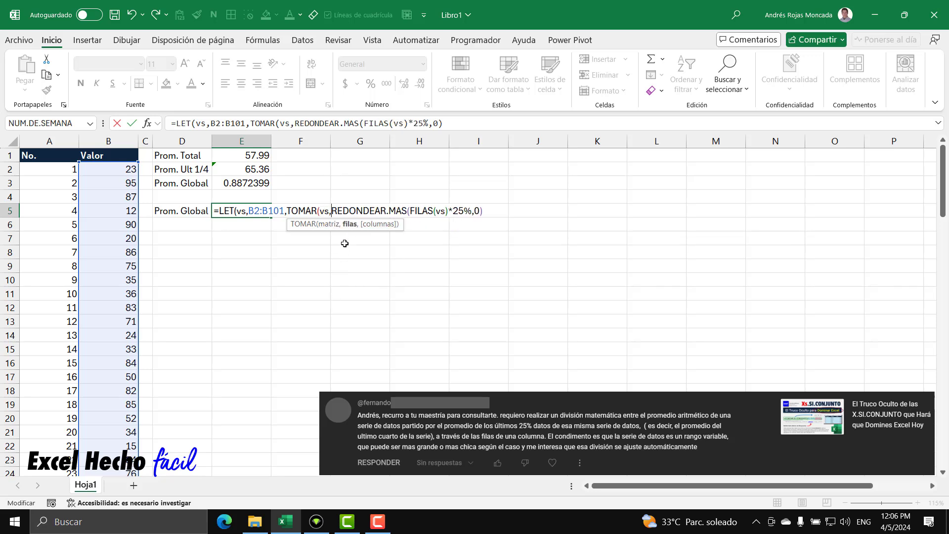
- Make TOMAR's rows argument negative, -REDONDEAR.MAS(FILAS(vs)*25%,0), then close TOMAR and LET and enter the E5 formula
left_click(350, 225)
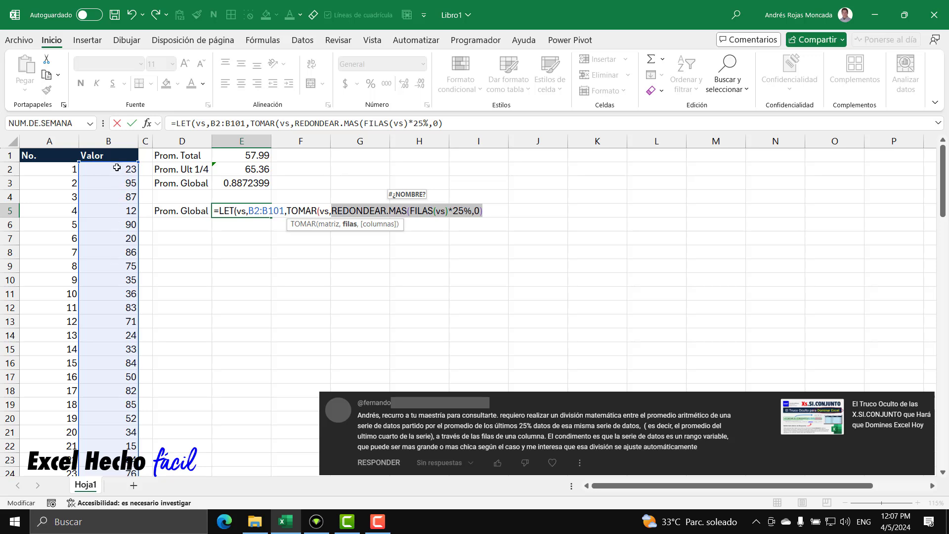
left_click(336, 211)
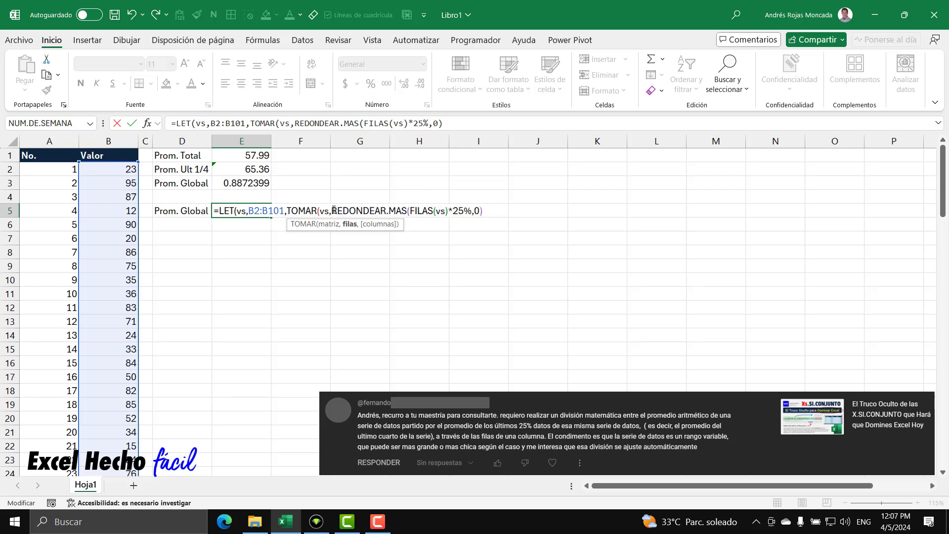
type("-")
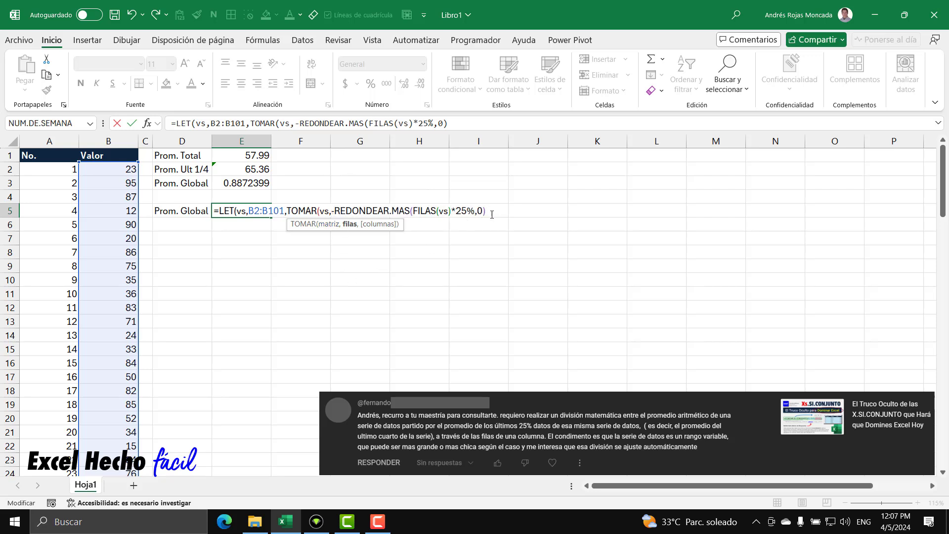
type(")")
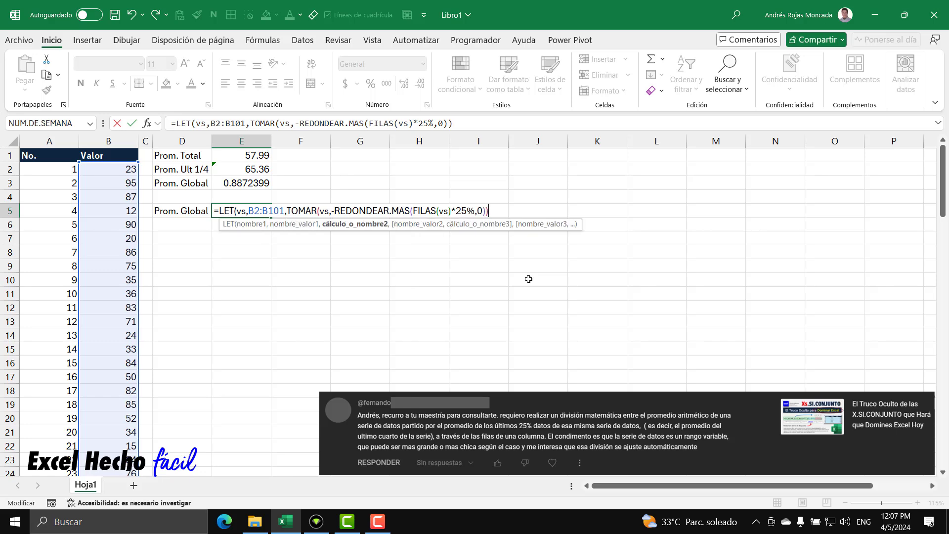
type(")")
key("Return")
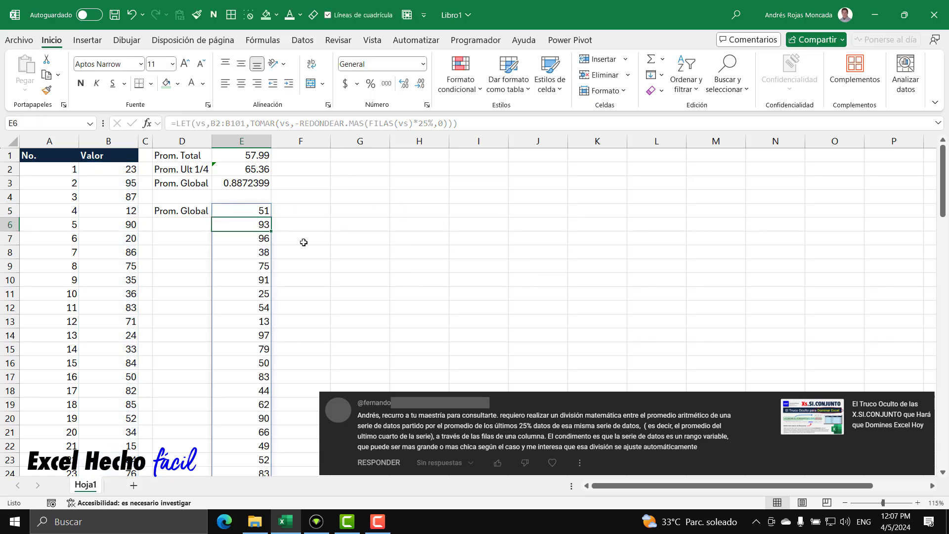
- Select the whole spilled result starting at E5 to check how many values it contains
key("Up")
key("ctrl+shift+Down")
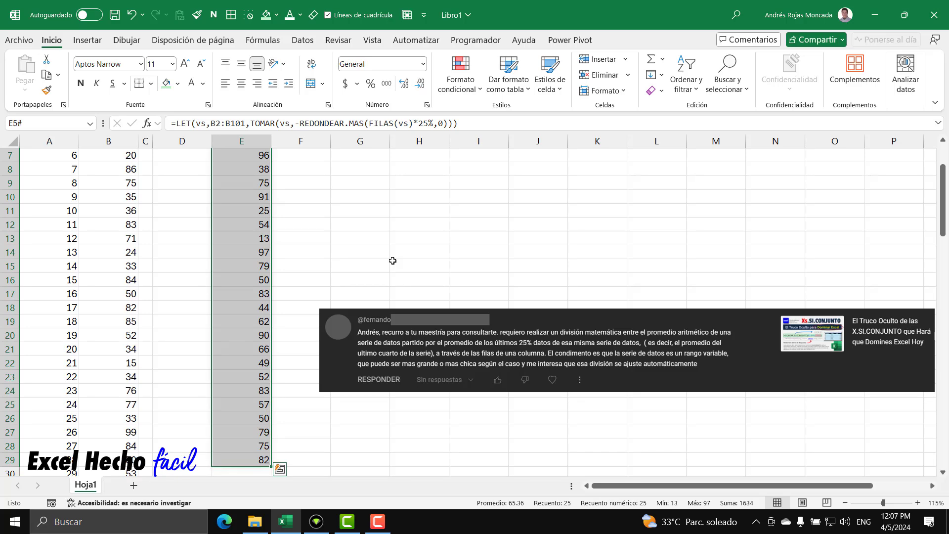
scroll(307, 219, "up", 1)
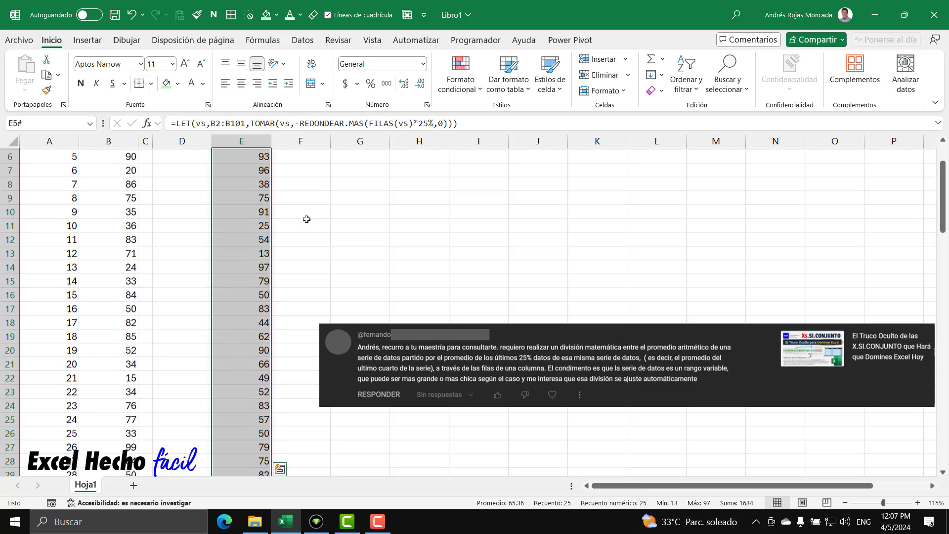
scroll(307, 219, "up", 2)
left_click(306, 217)
type("25")
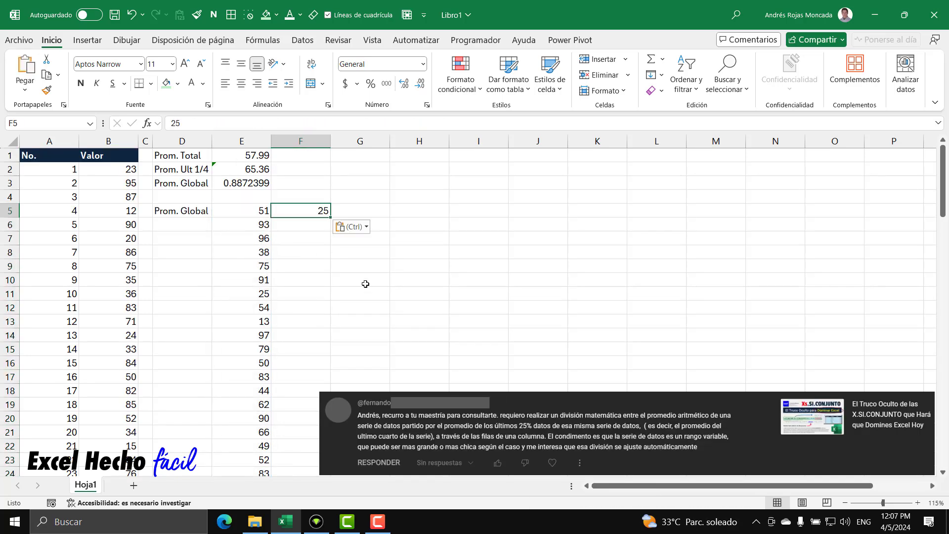
left_click(655, 90)
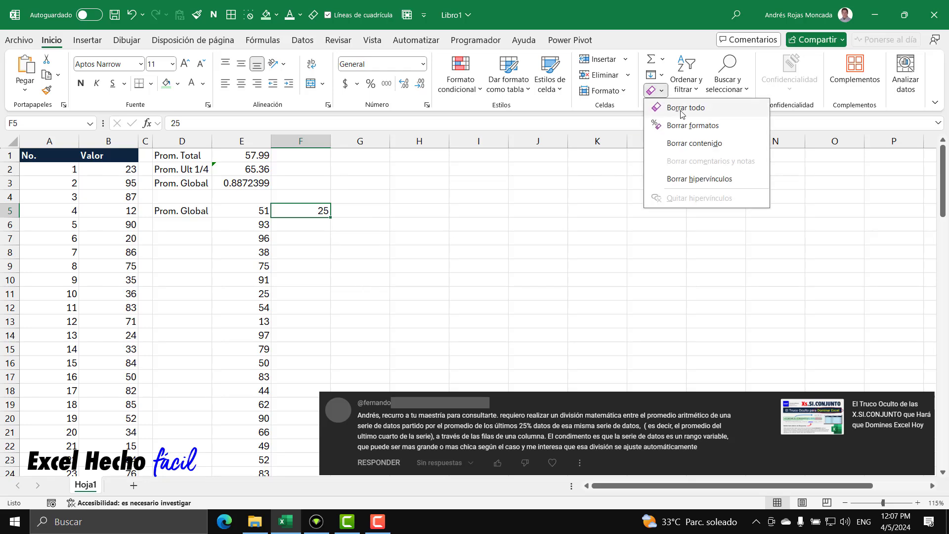
left_click(677, 110)
- Copy the green-filled last 25% of the Valor column, B77:B101, and paste it at F5 beside the spilled results
left_click(132, 170)
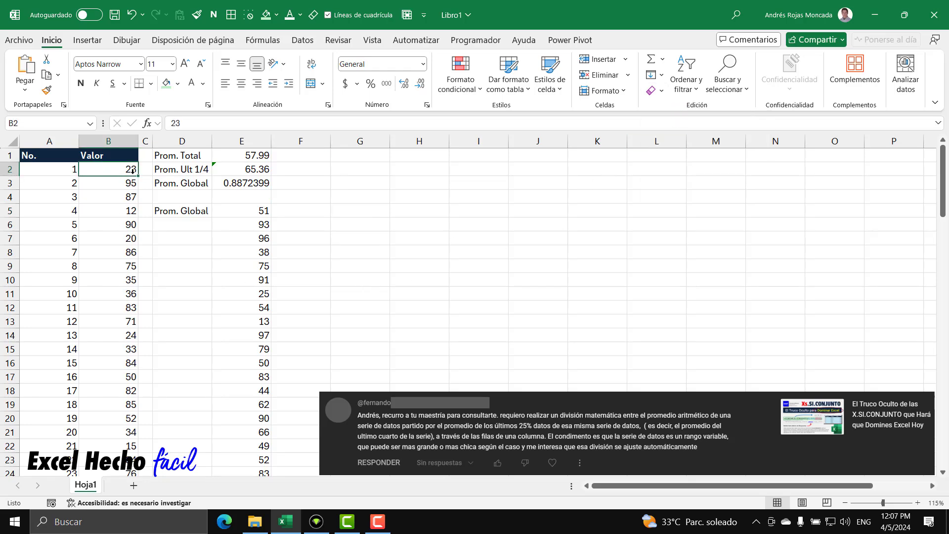
key("ctrl+shift+Down")
scroll(141, 249, "up", 3)
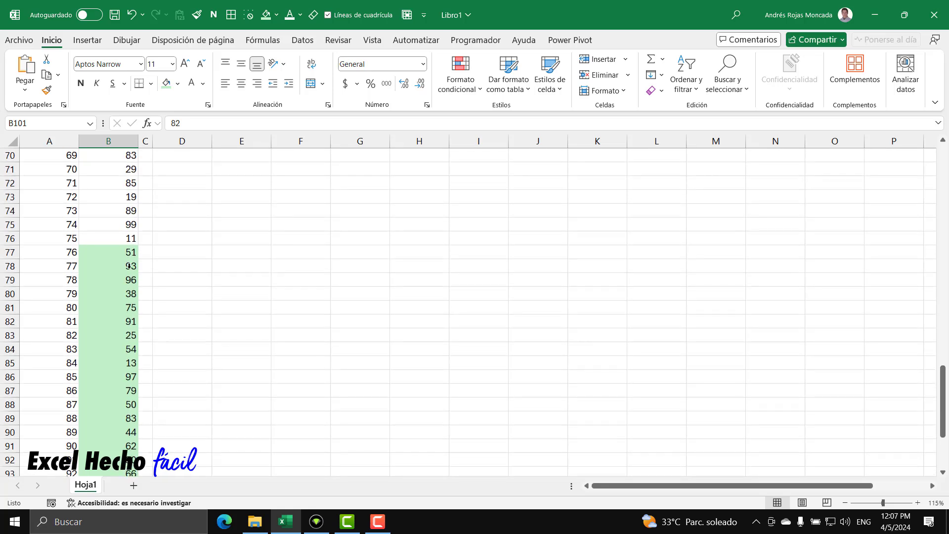
left_click(127, 252)
key("ctrl+shift+Down")
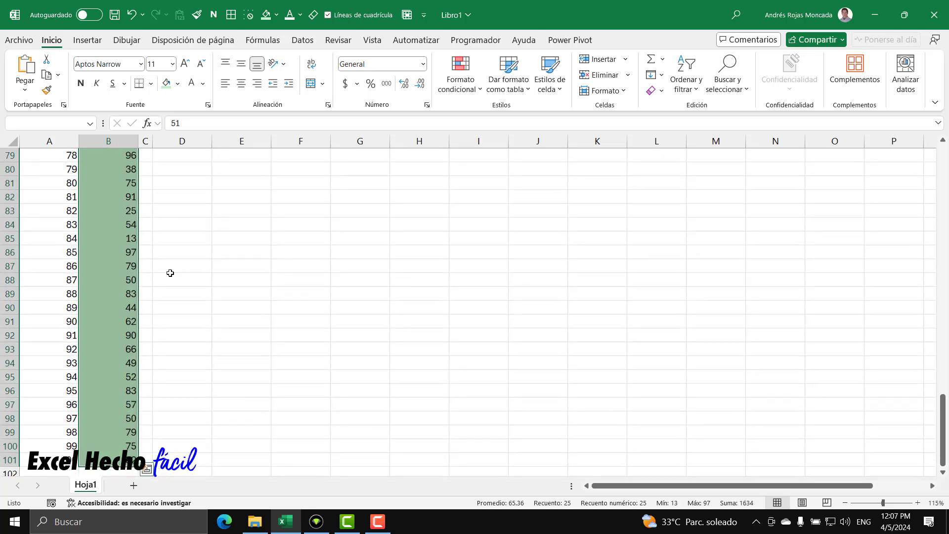
key("ctrl+c")
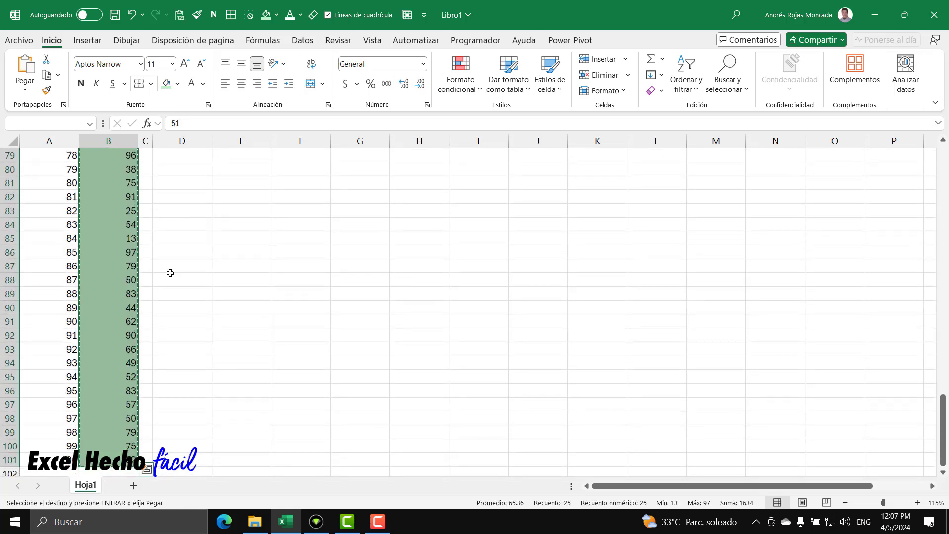
scroll(170, 272, "up", 3)
scroll(170, 272, "up", 20)
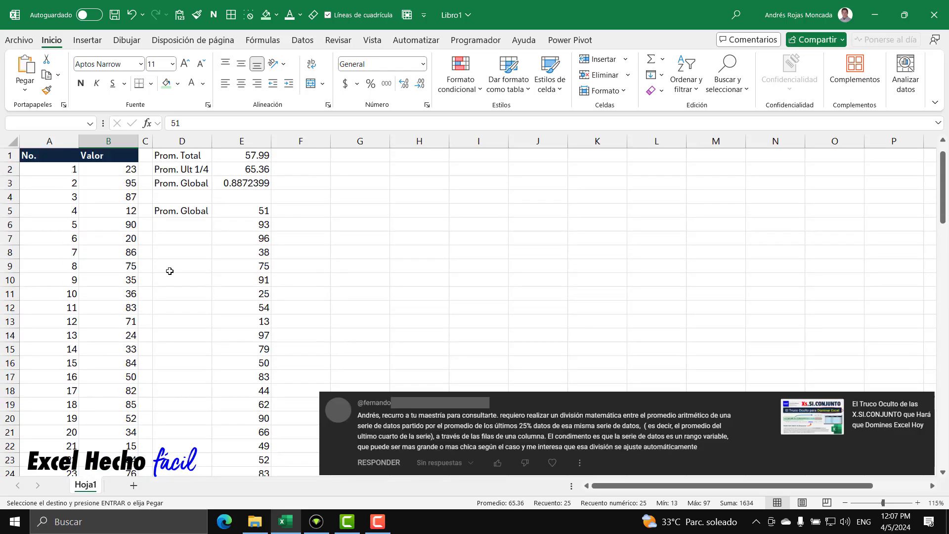
left_click(307, 212)
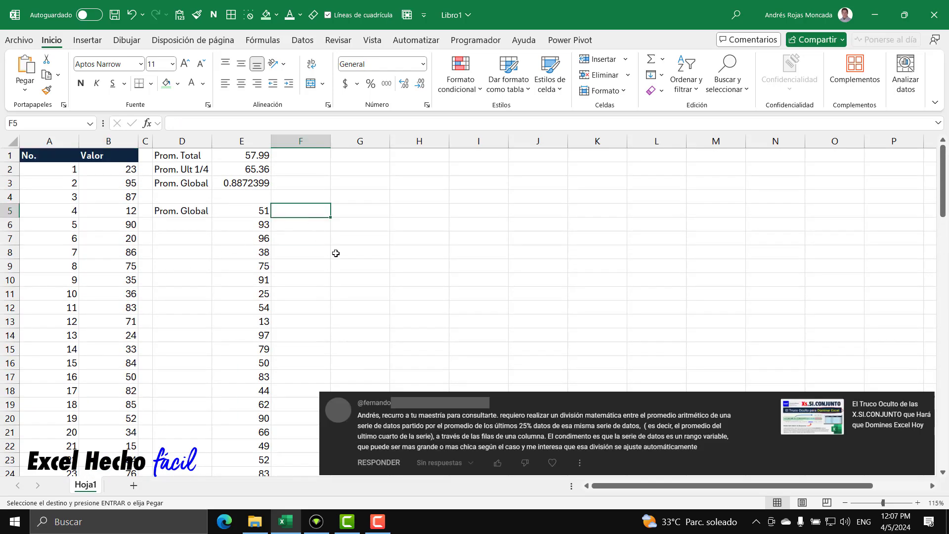
key("ctrl+v")
- Shrink the viewer comment picture slightly and nudge it so that it clears column F
left_click(377, 434)
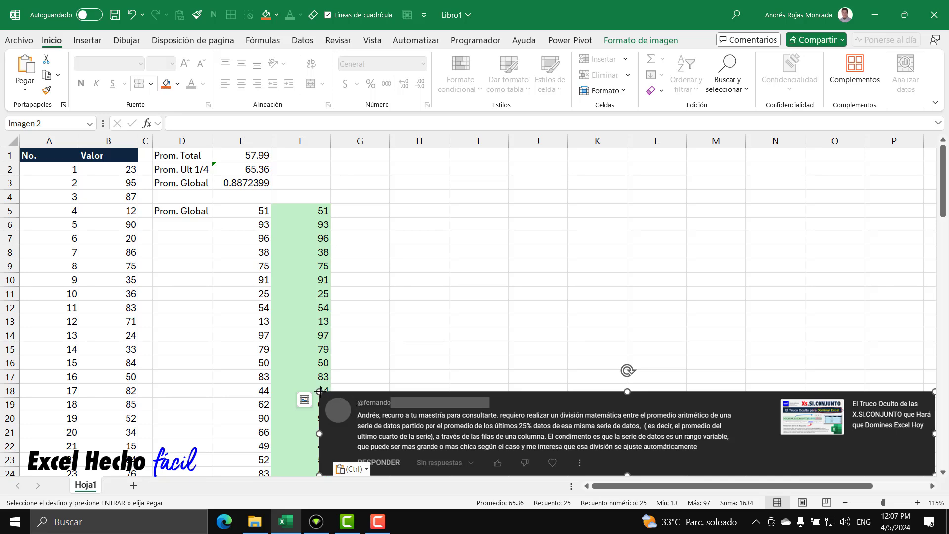
left_click_drag(319, 391, 341, 394)
left_click_drag(455, 420, 454, 417)
left_click(359, 212)
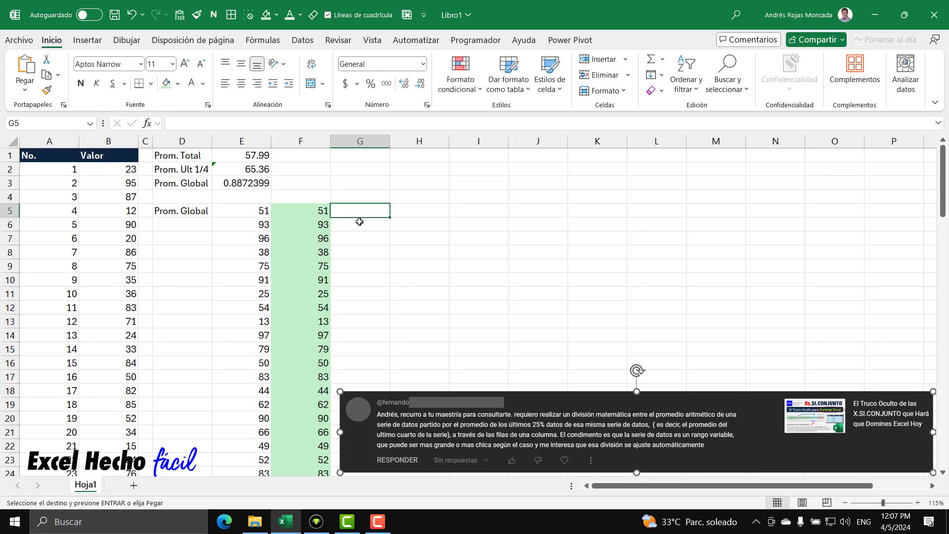
- Select the E5 spilled values and the pasted column F values in turn to compare the two lists
left_click(260, 213)
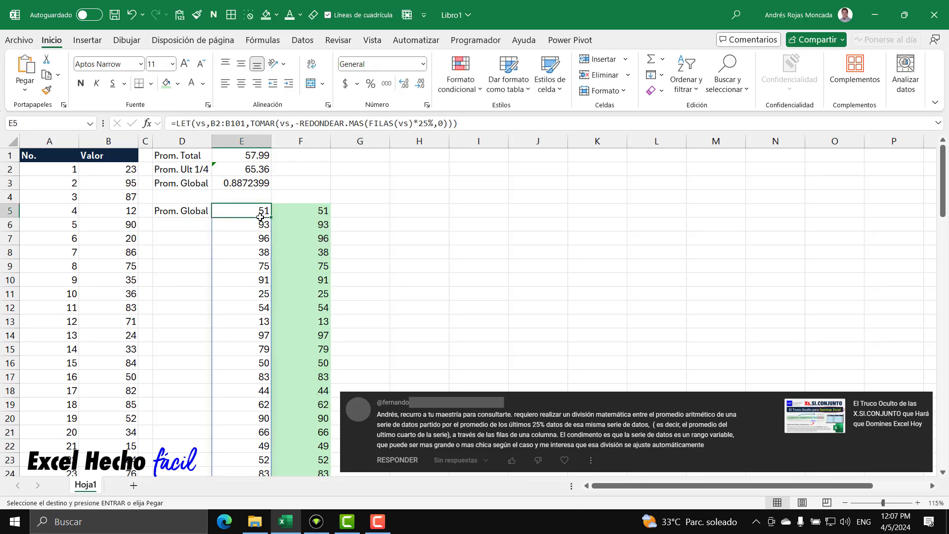
key("ctrl+shift+Down")
scroll(260, 217, "up", 2)
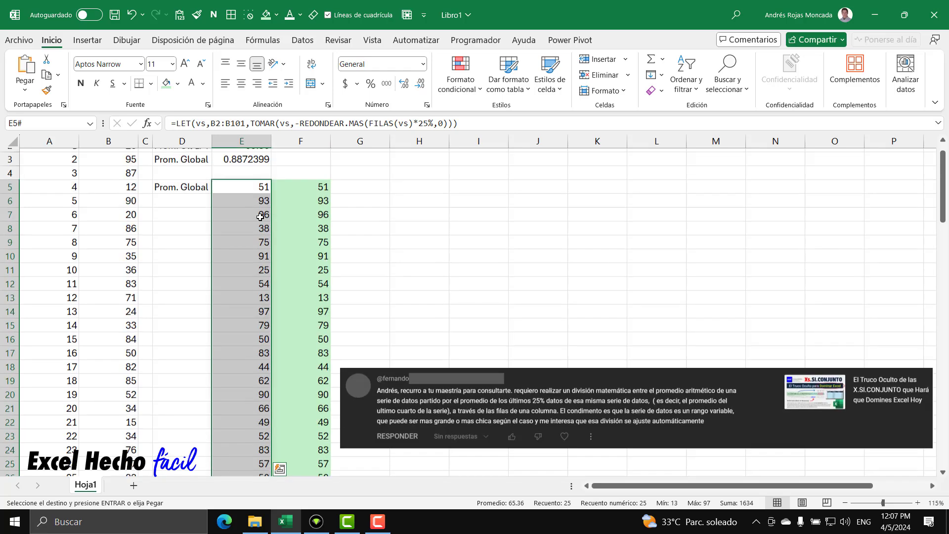
left_click(294, 209)
key("ctrl+v")
scroll(356, 254, "down", 2)
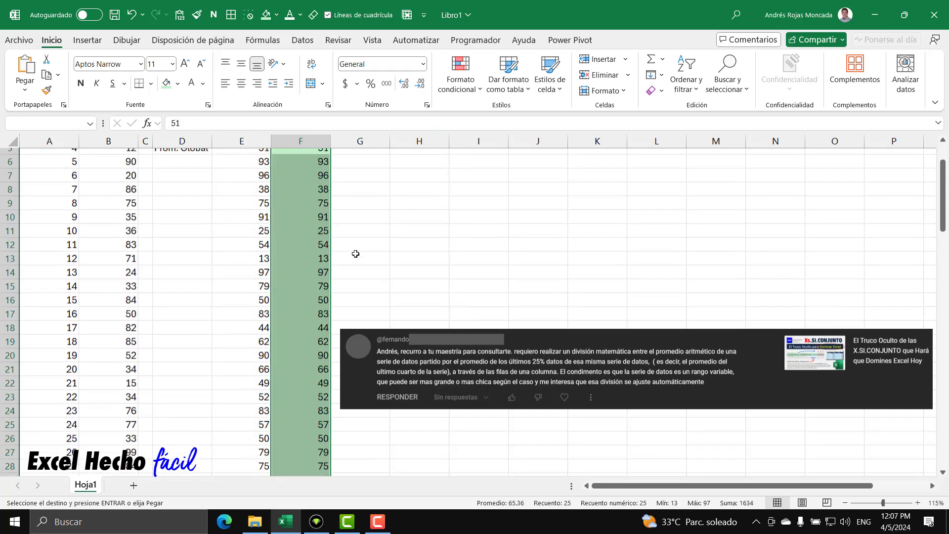
scroll(355, 253, "up", 2)
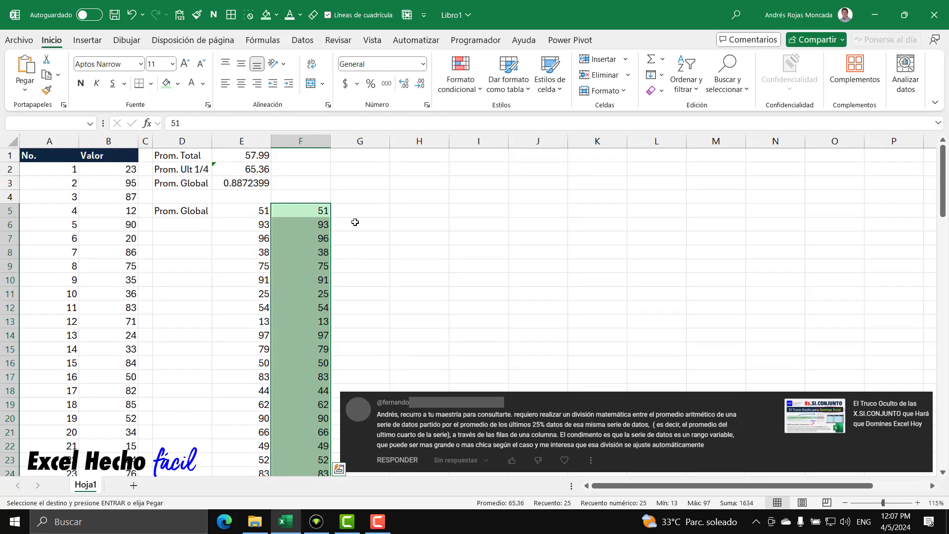
- In G5, write =Y(E5#=F5:F29) to test whether the spilled values match the pasted ones
left_click(357, 214)
key("Escape")
type("=")
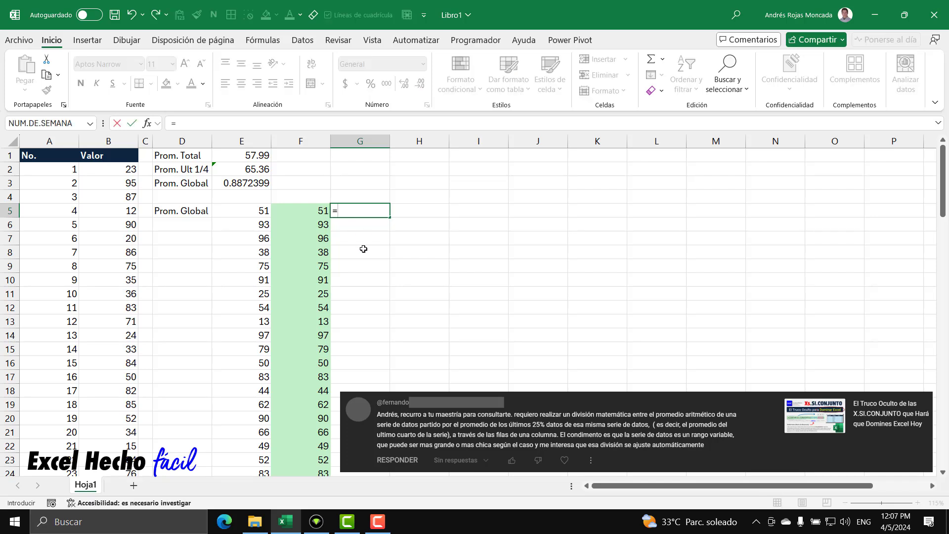
type("y")
key("Tab")
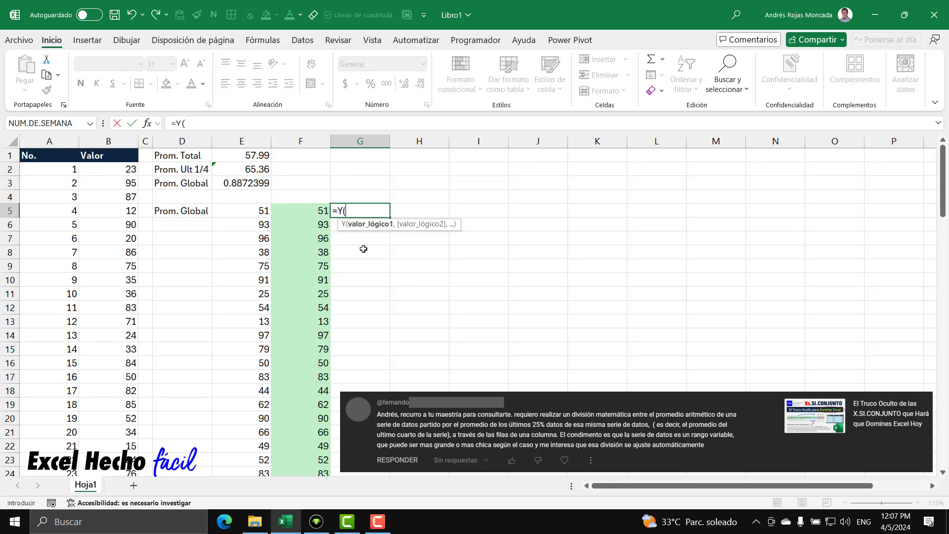
left_click(267, 213)
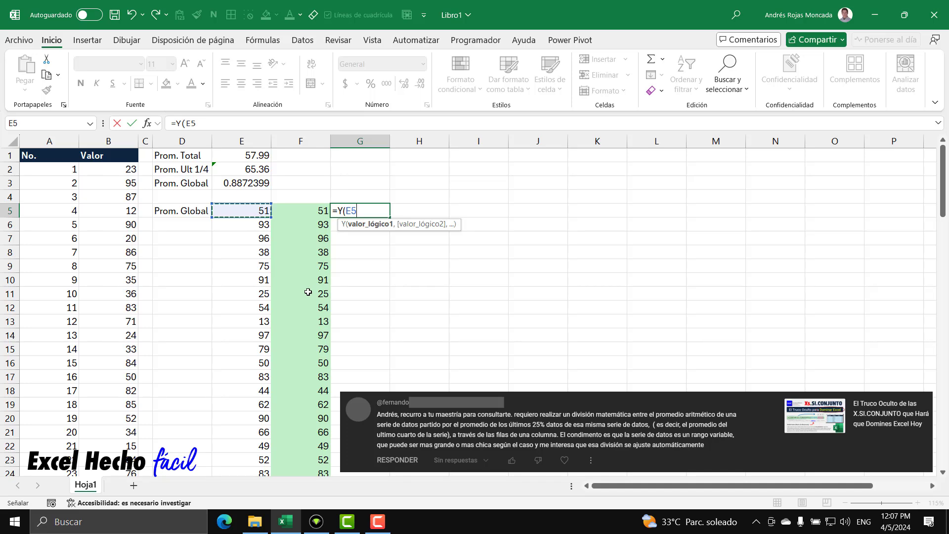
type("#")
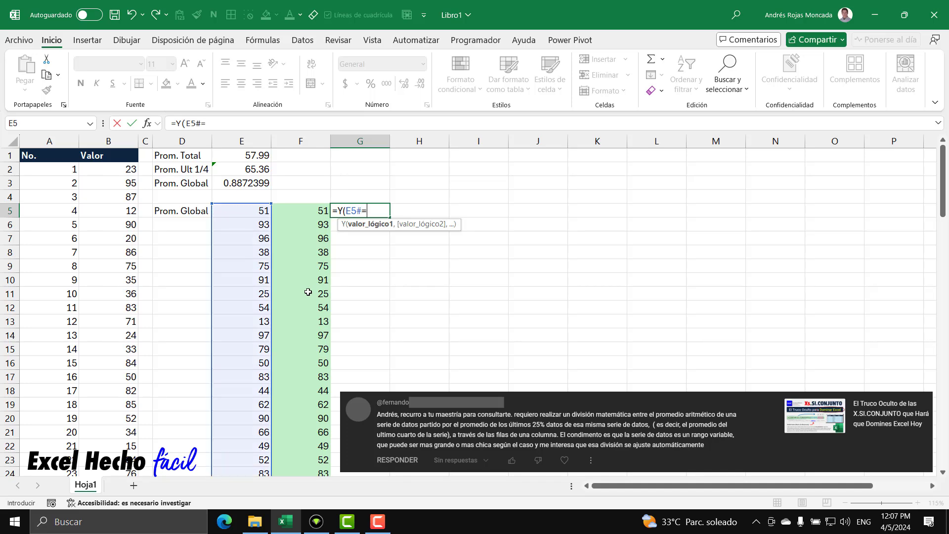
type("=")
left_click(316, 211)
key("ctrl+shift+Down")
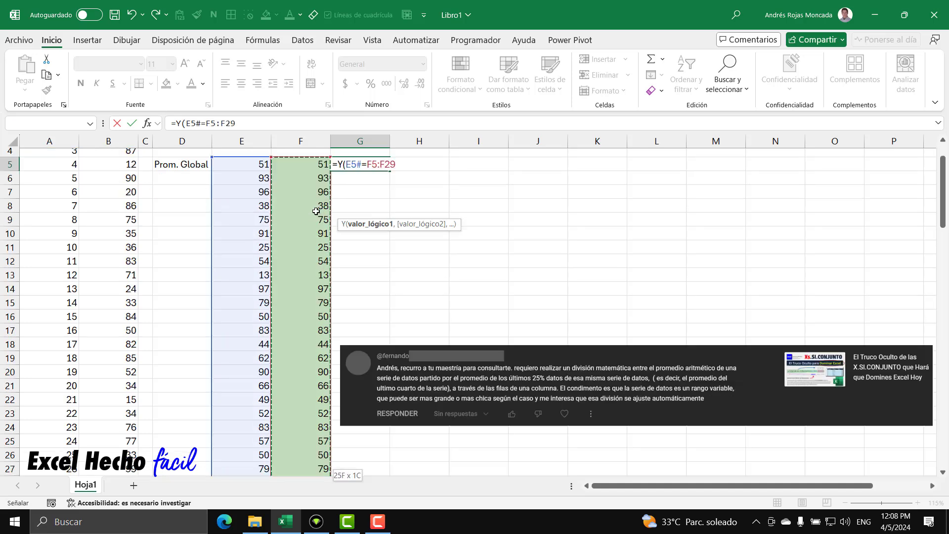
scroll(316, 211, "up", 2)
type(")")
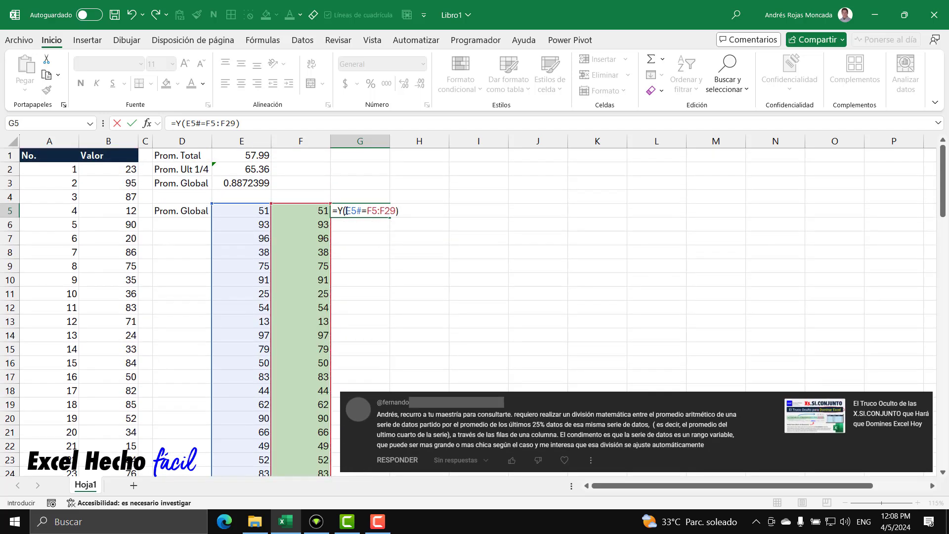
- Preview the evaluated E5#=F5:F29 argument of the Y function, then commit the formula in G5
left_click(345, 211)
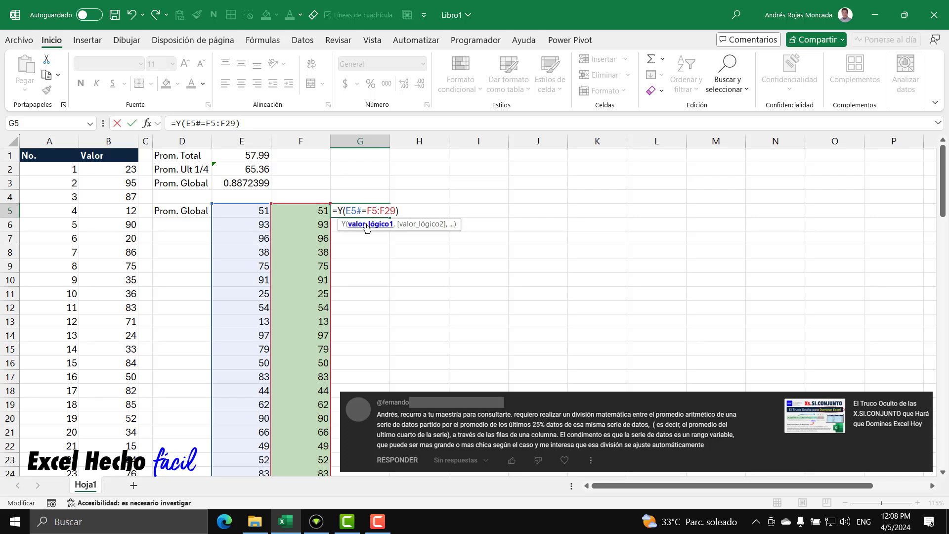
left_click(367, 225)
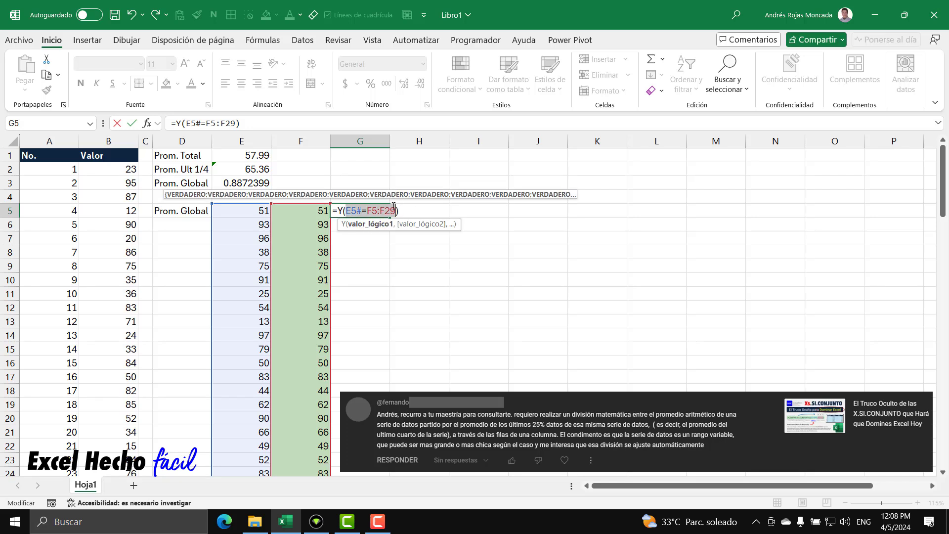
left_click(406, 210)
key("Return")
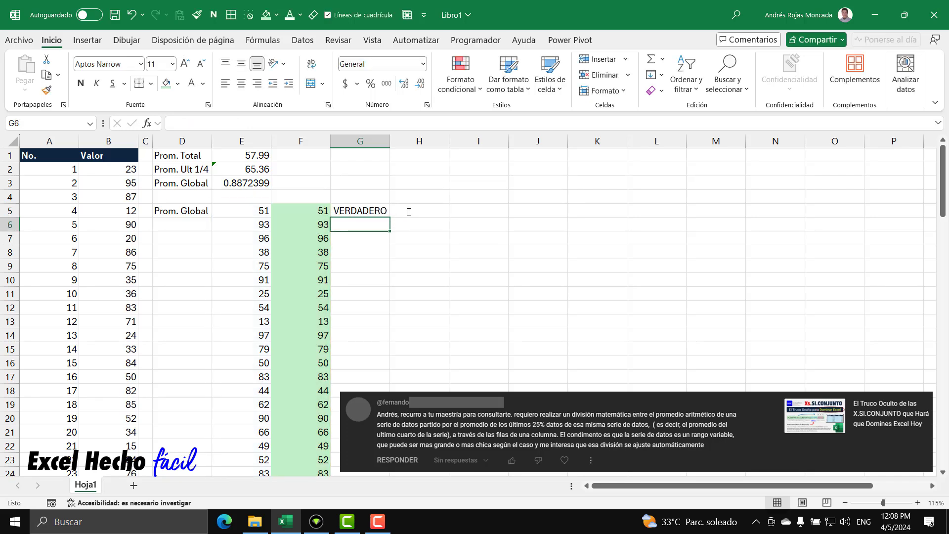
left_click(388, 211)
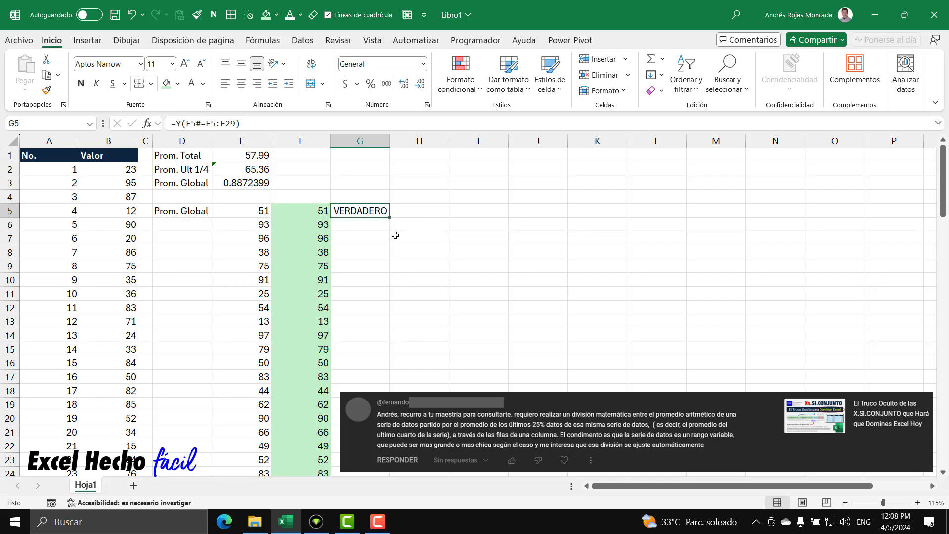
- Clear all contents and formatting from F5:G29, removing the pasted values and the comparison formula
left_click(296, 210)
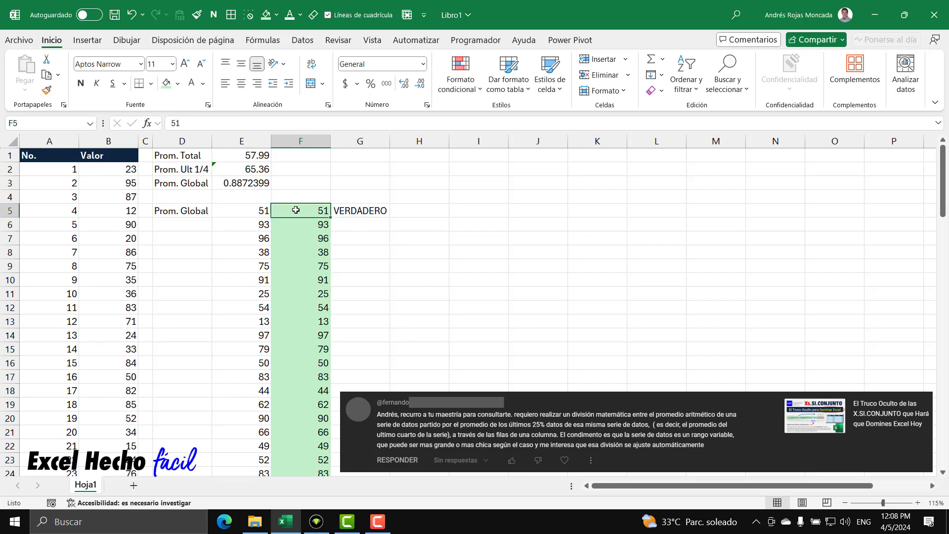
key("shift+Right")
key("ctrl+shift+Down")
scroll(296, 210, "up", 2)
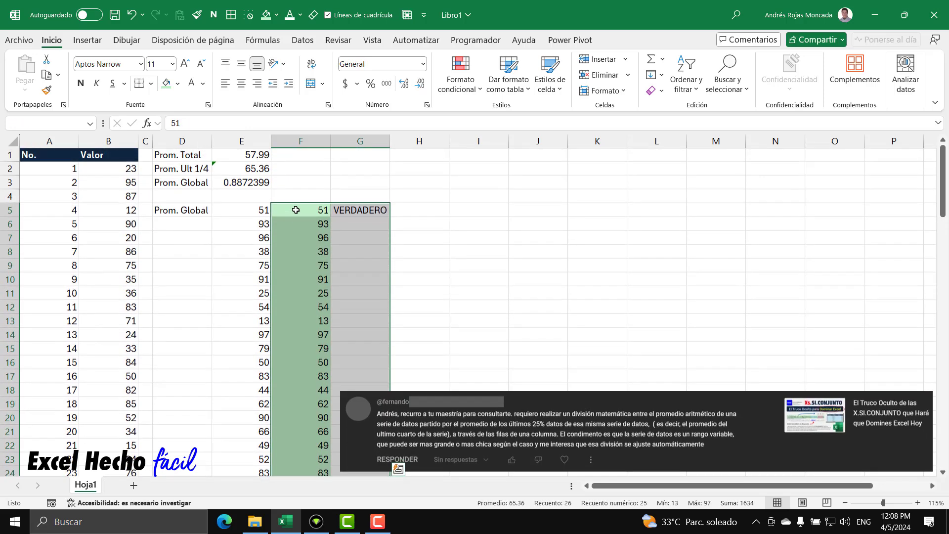
left_click(659, 90)
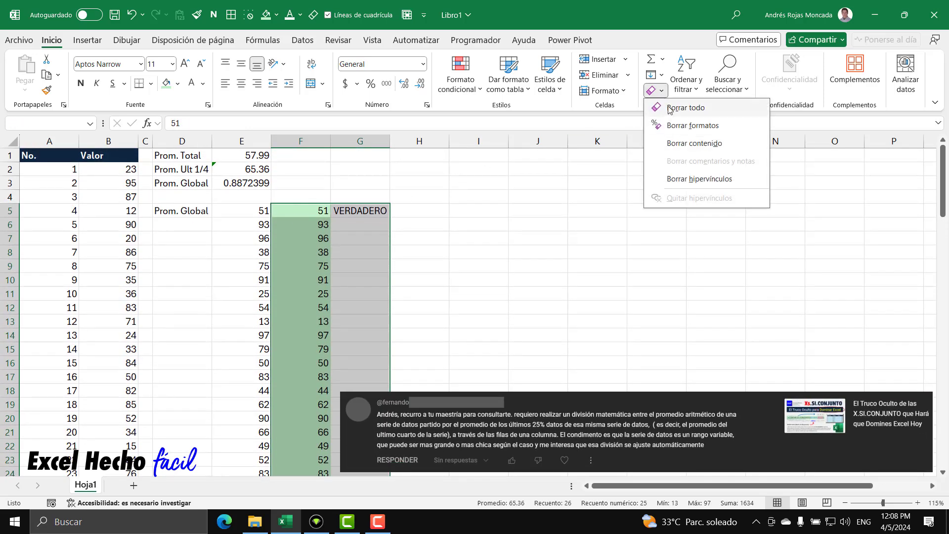
left_click(674, 167)
- Insert the PROMEDIO function in front of TOMAR in the LET formula in E5
left_click(237, 209)
left_click(237, 208)
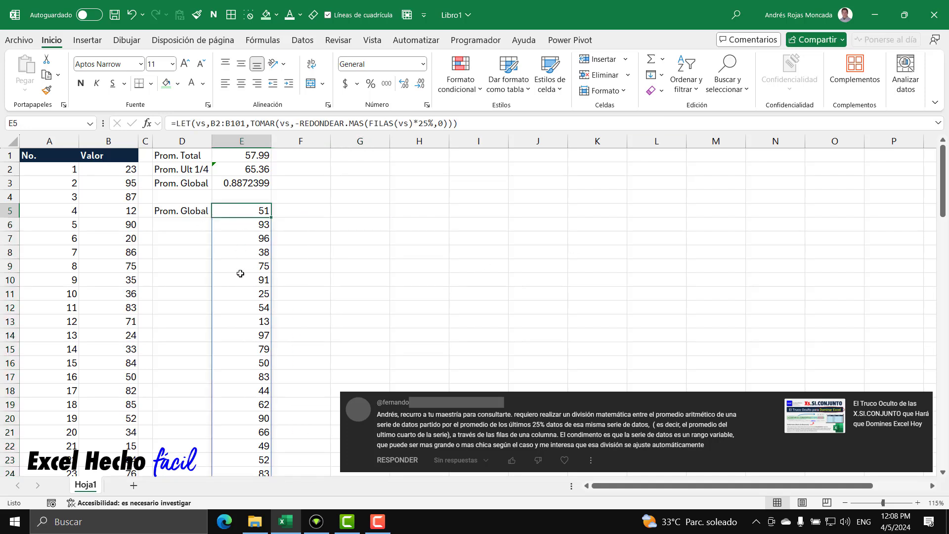
key("F2")
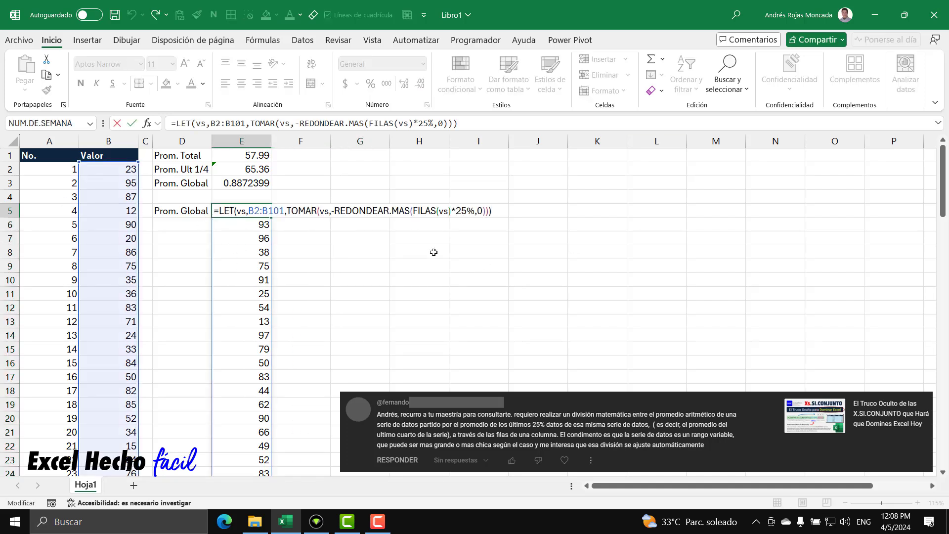
key("BackSpace")
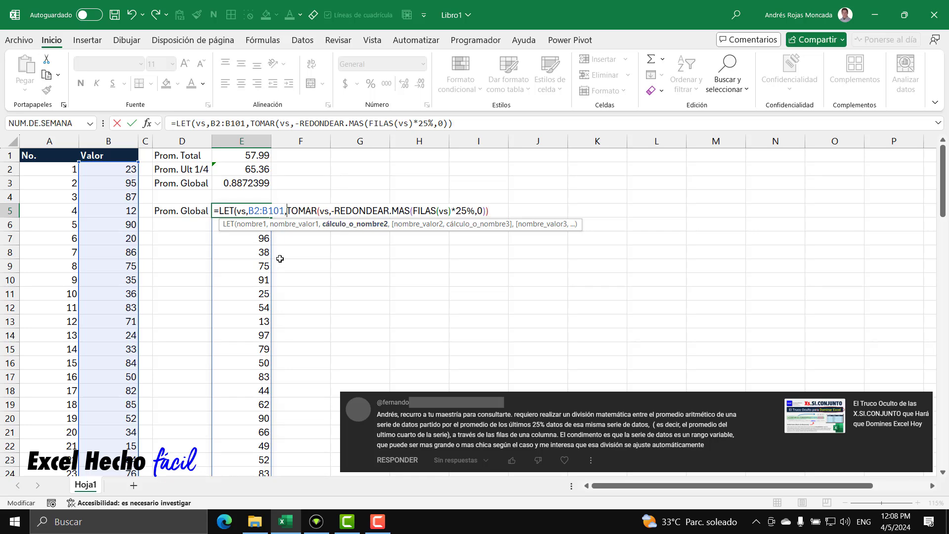
type("pr")
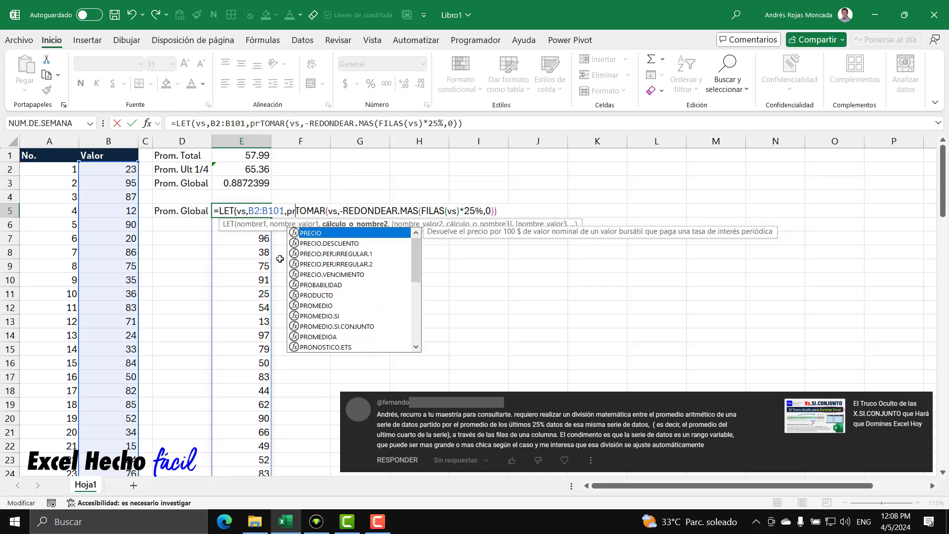
type("o")
key("Down")
key("Down")
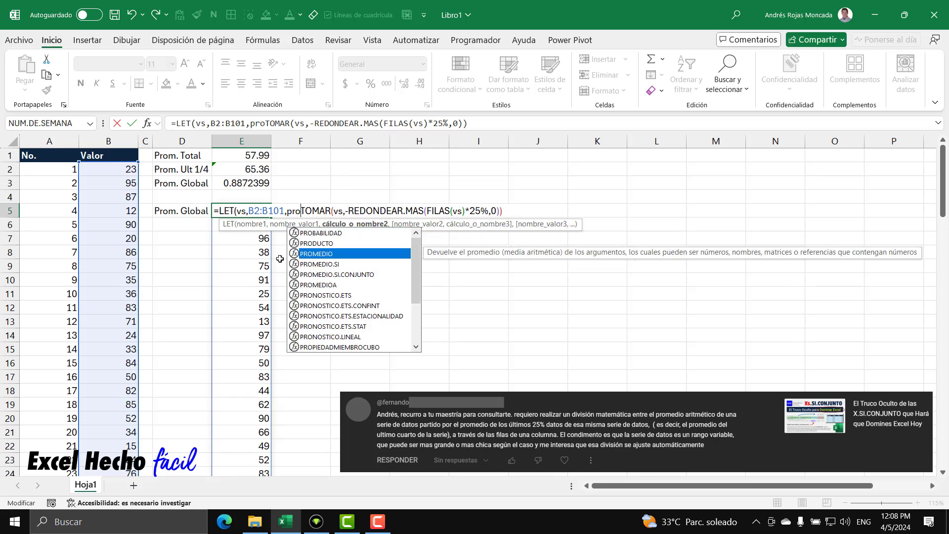
key("Tab")
- Close PROMEDIO around the TOMAR expression, enter the E5 formula and compare its result with the manual average in E2
left_click(348, 225)
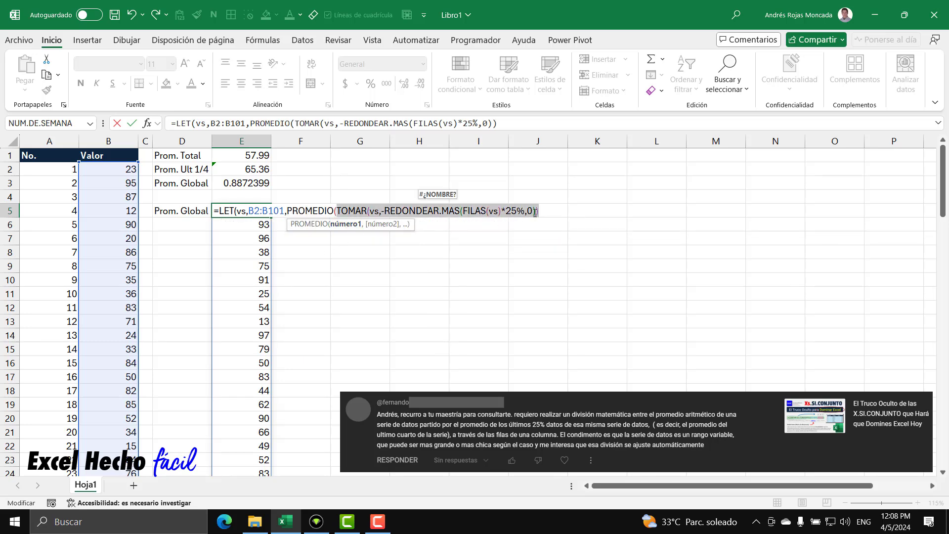
left_click(550, 216)
type(")")
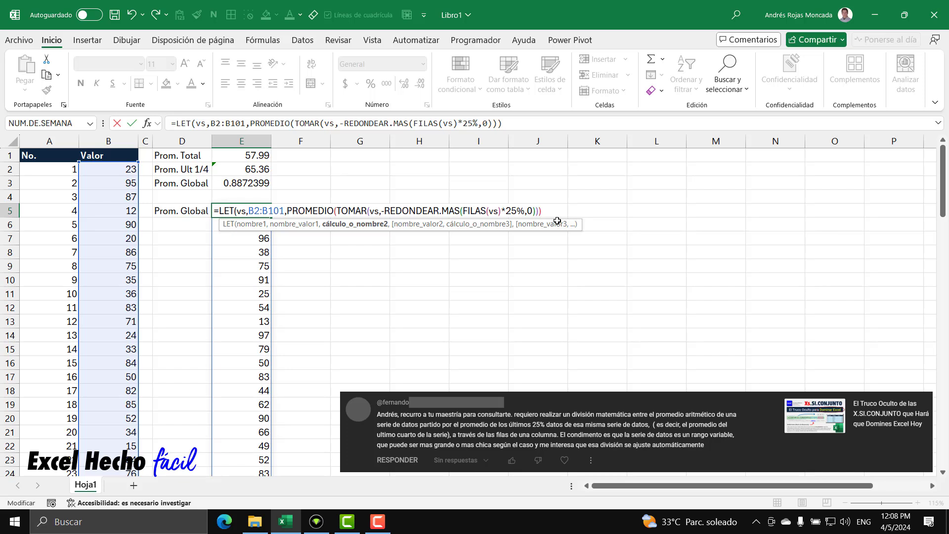
key("Return")
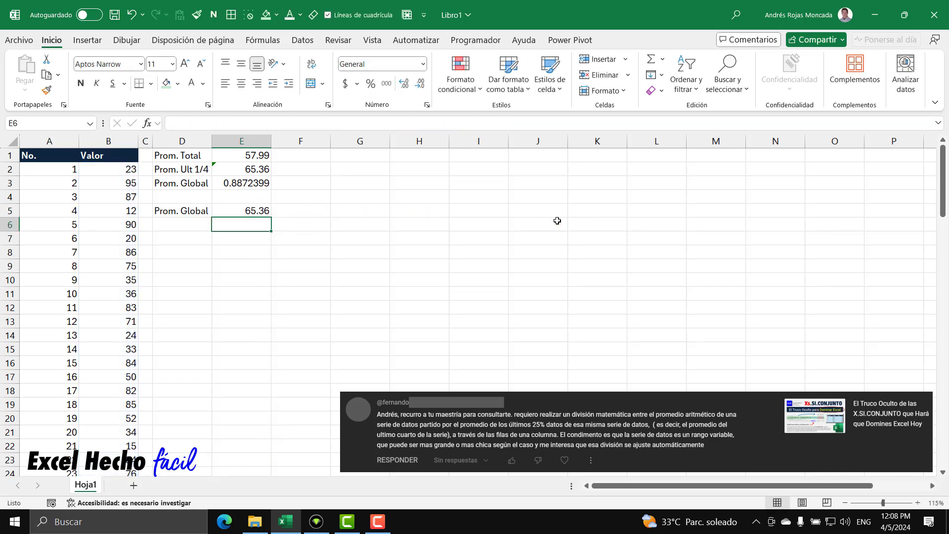
left_click(262, 212)
left_click(267, 166)
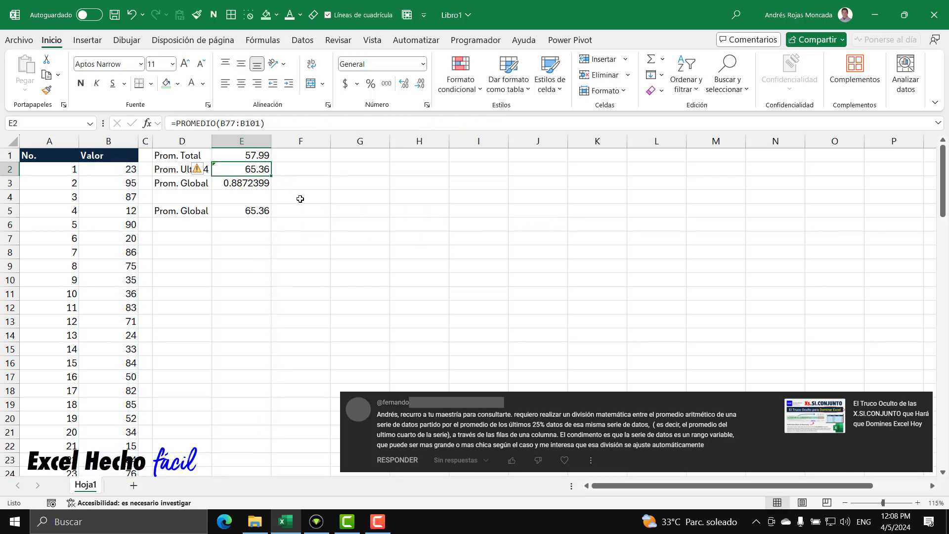
- Insert PROMEDIO(vs) before the existing PROMEDIO in the LET formula in E5
left_click(257, 211)
key("F2")
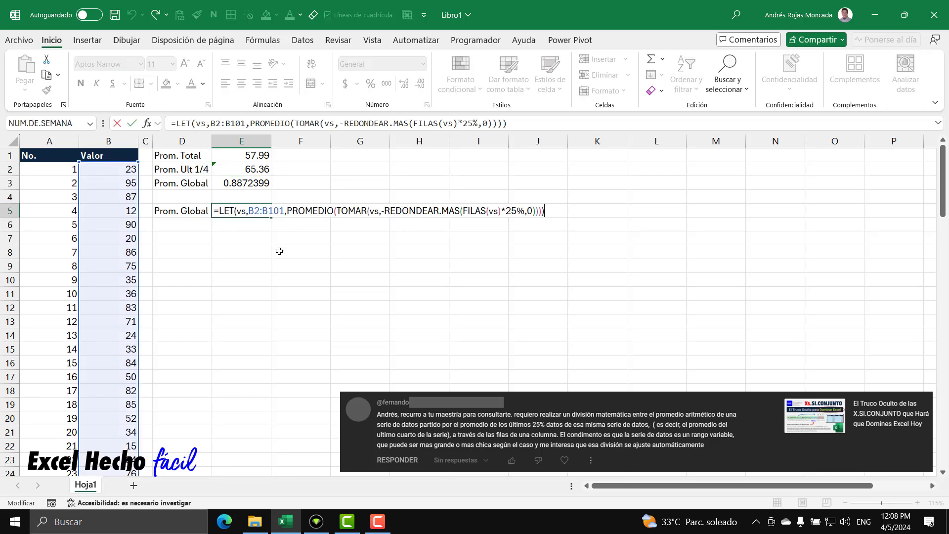
left_click(287, 212)
type("pro")
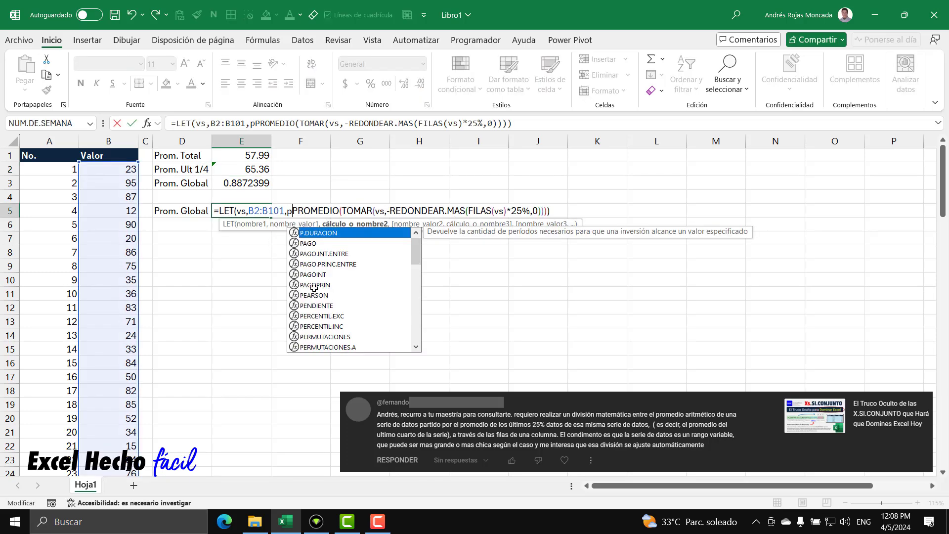
key("Down")
key("Down")
key("Tab")
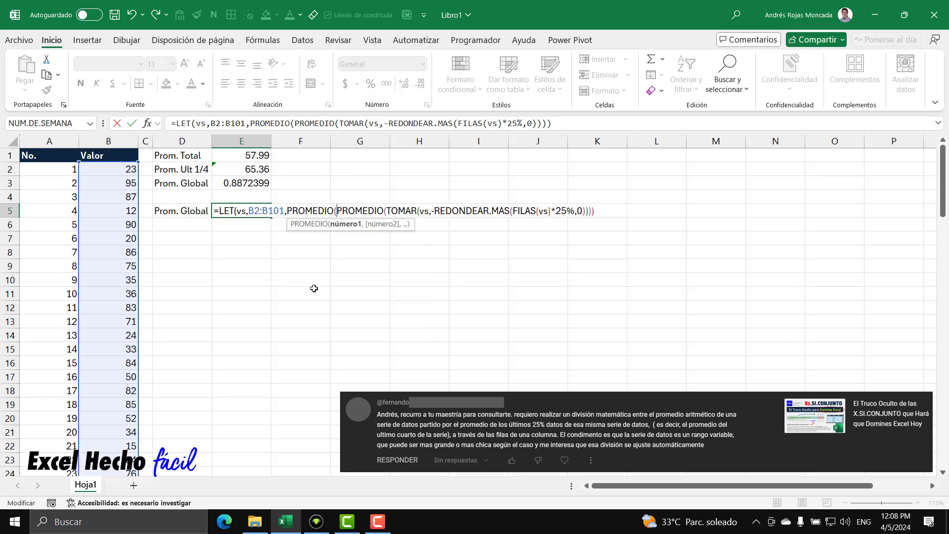
type("vs)")
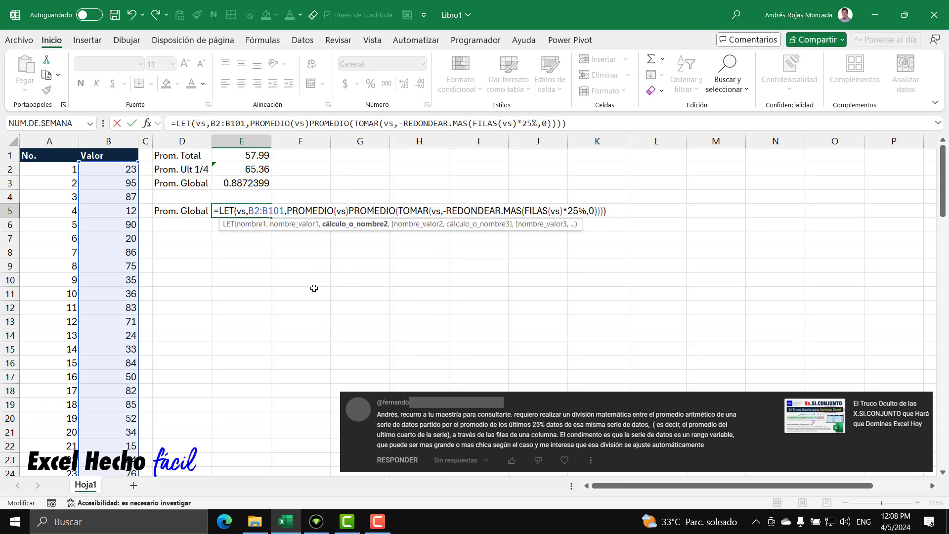
- Divide PROMEDIO(vs) by the PROMEDIO of the TOMAR expression and commit the LET formula in E5
type("/")
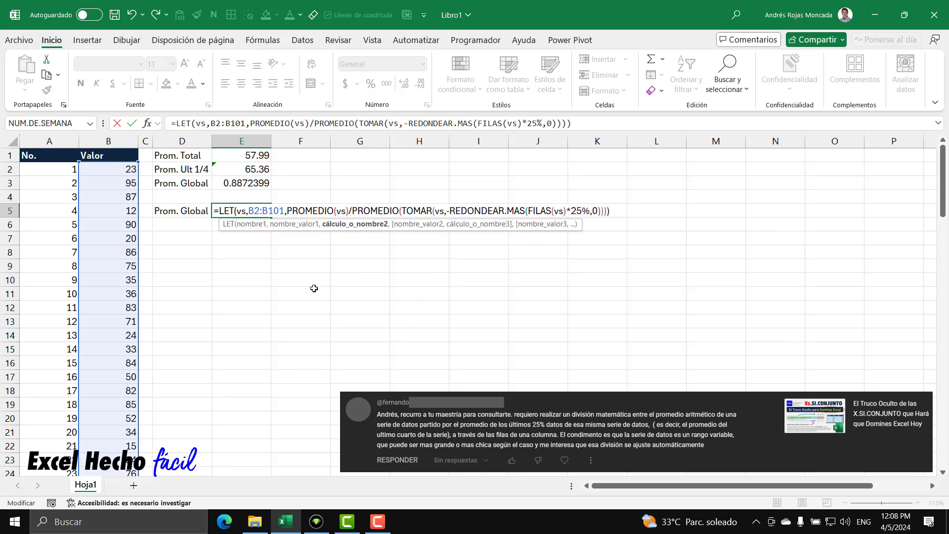
left_click(355, 225)
left_click(620, 212)
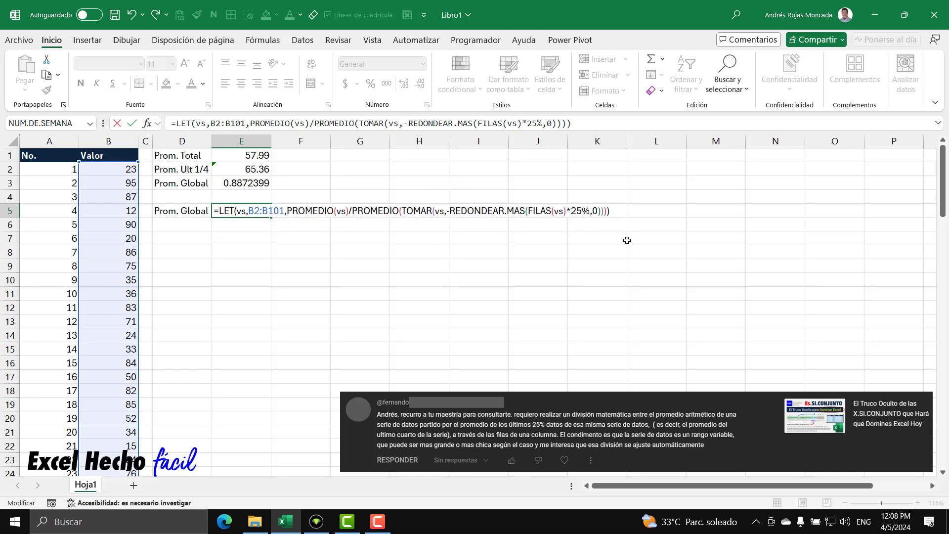
key("Return")
key("Up")
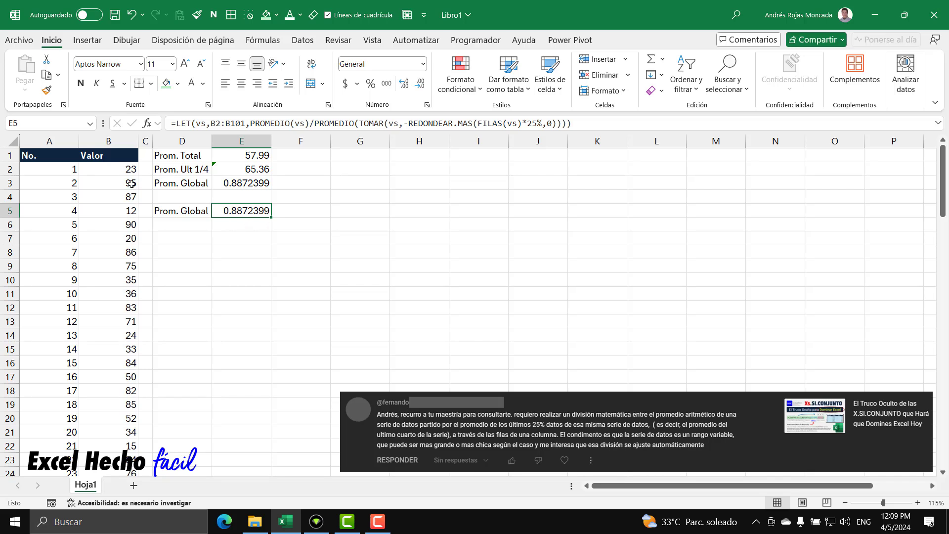
- Convert the No. and Valor data range starting at A1 into a table with headers
left_click_drag(54, 171, 54, 239)
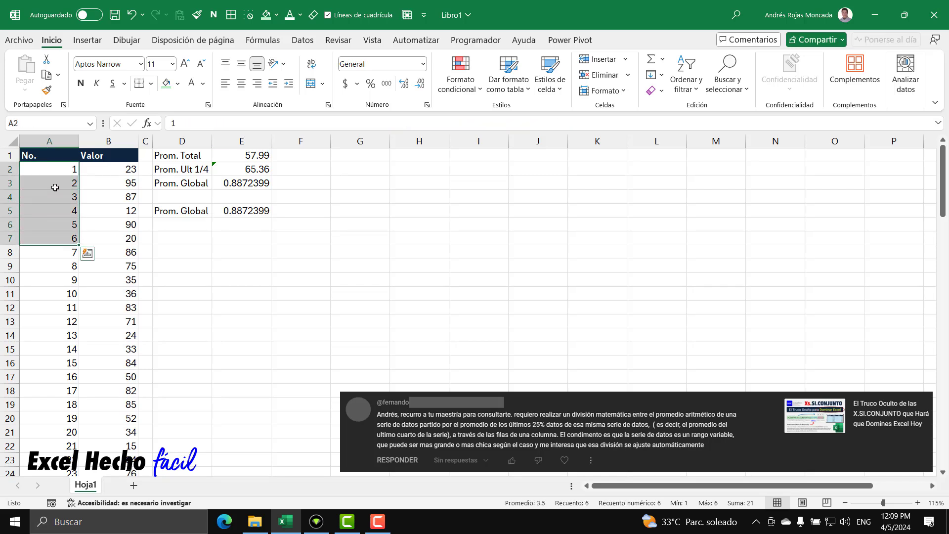
left_click(54, 171)
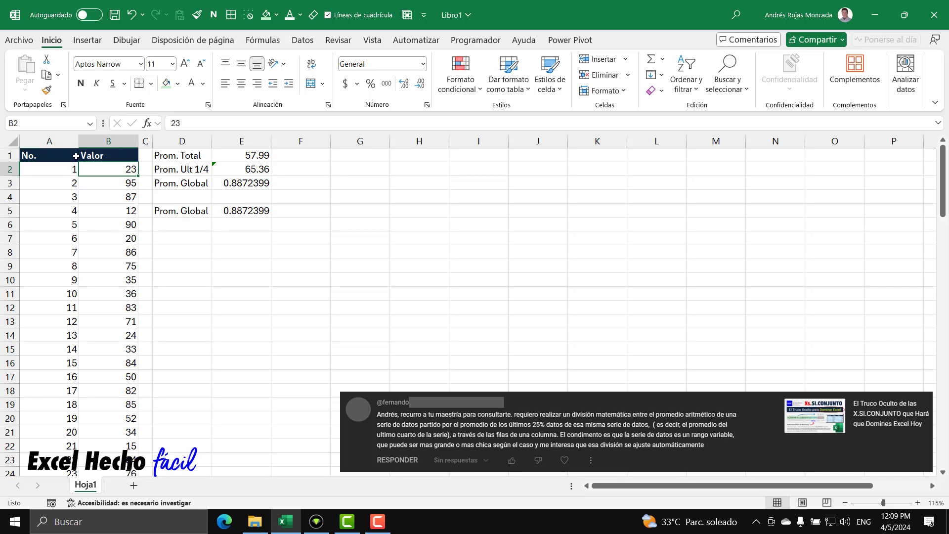
left_click(76, 157)
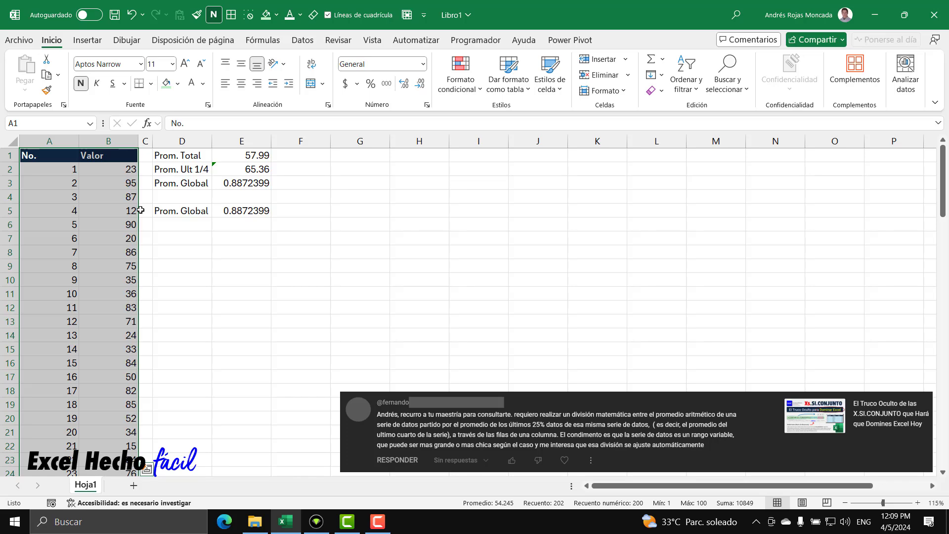
key("ctrl+t")
key("Return")
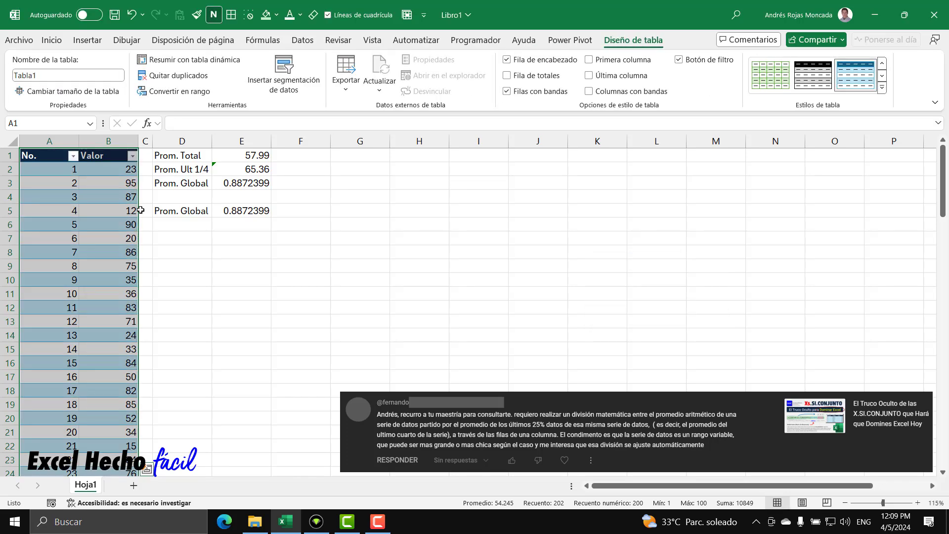
left_click(117, 169)
- Replace the B2:B101 range in the E5 LET formula with Tabla1[Valor] and compare its result with E3
left_click(252, 210)
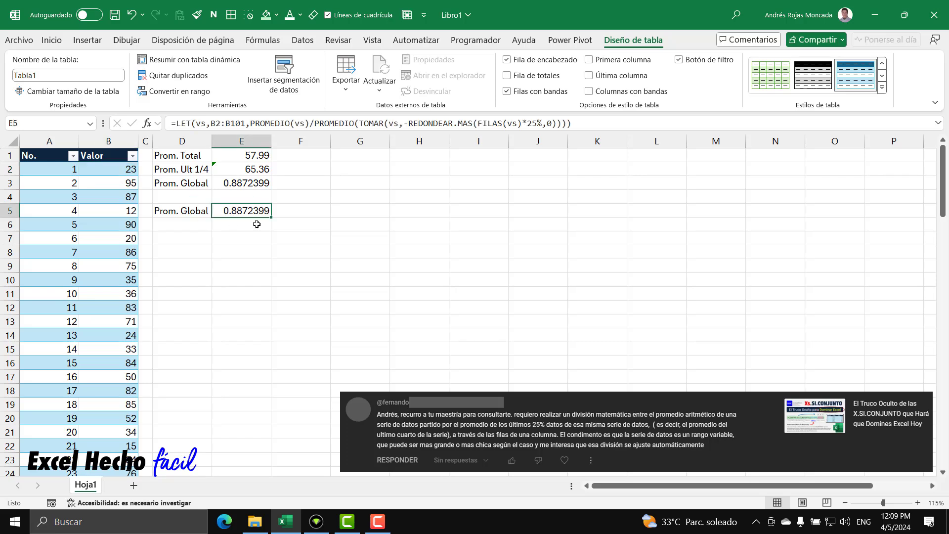
key("F2")
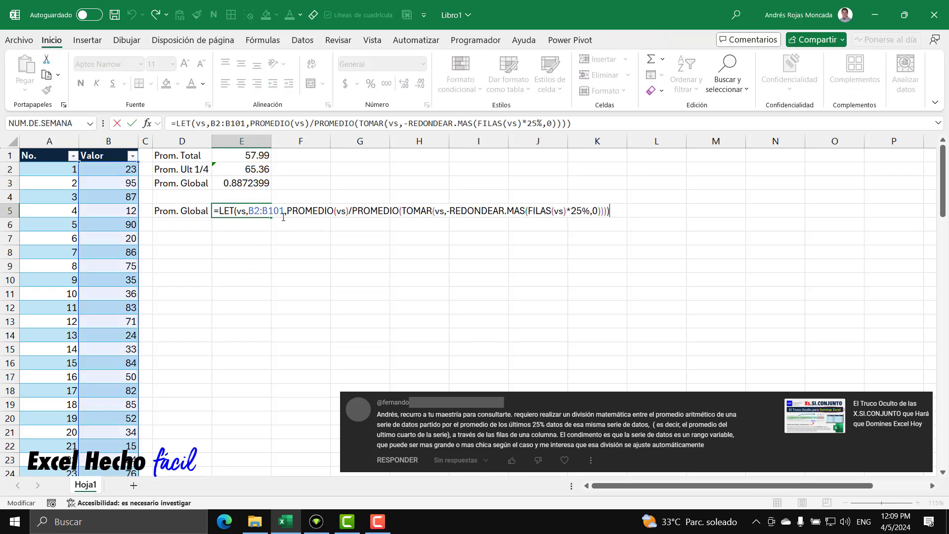
left_click_drag(285, 213, 248, 213)
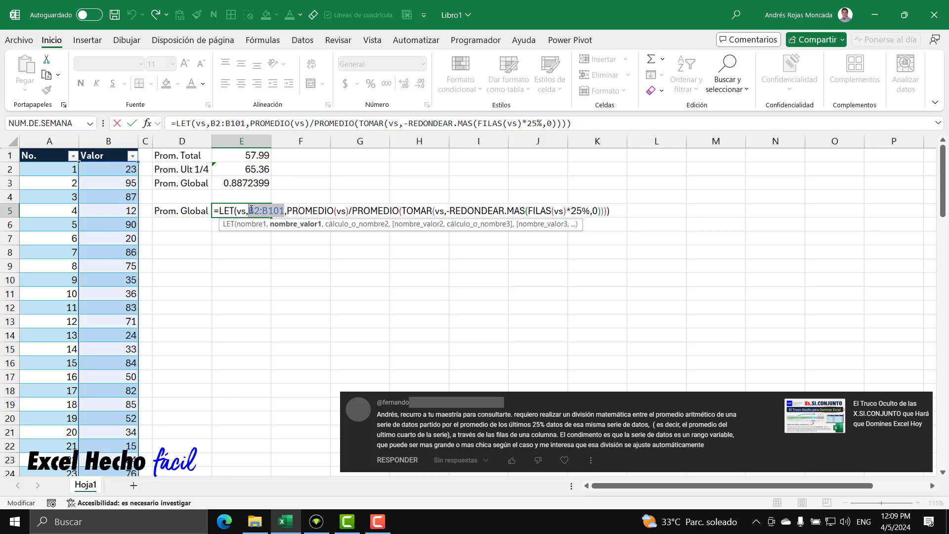
left_click(116, 148)
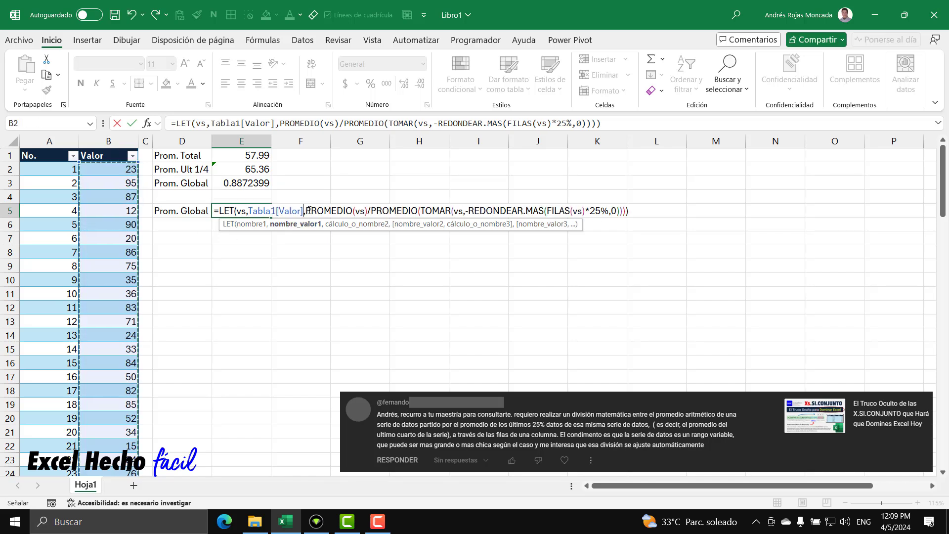
left_click(633, 212)
key("Return")
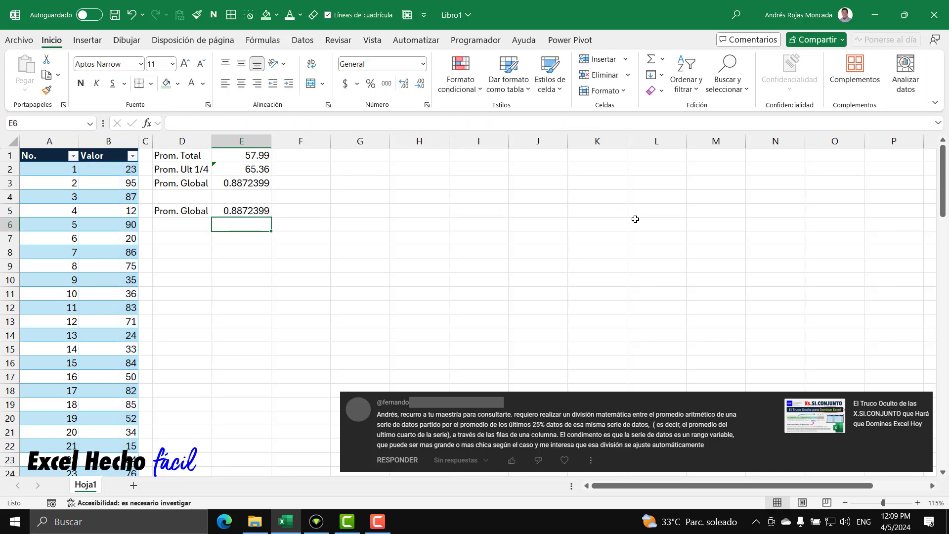
left_click(258, 212)
left_click(252, 184)
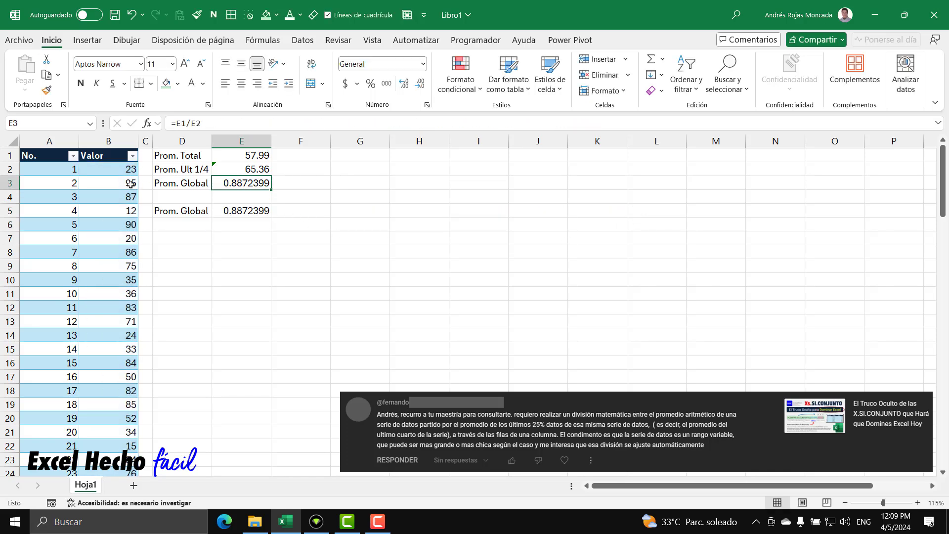
- Append the numbers 101, 102, 103 and 104 to the No. column directly below the table's last row
left_click(130, 184)
key("ctrl+Down")
scroll(176, 216, "down", 4)
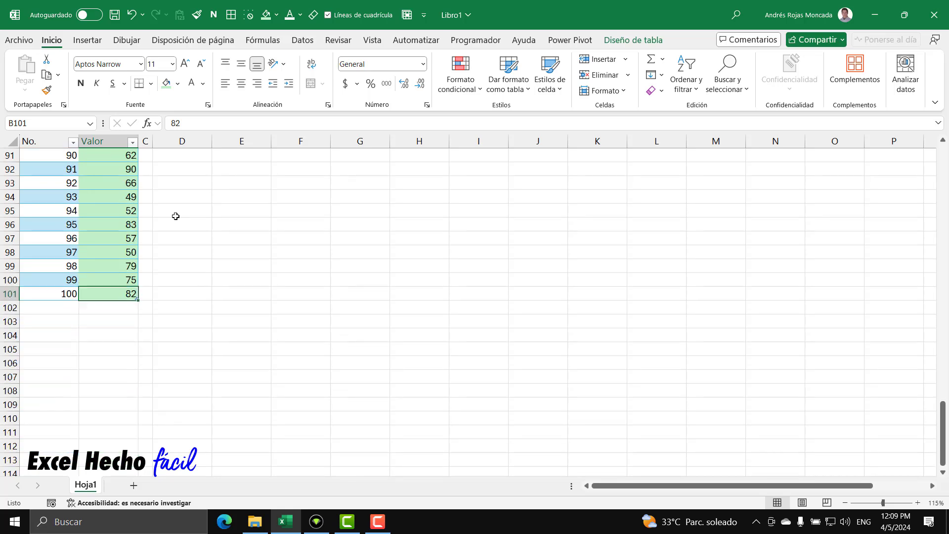
left_click(52, 308)
type("101")
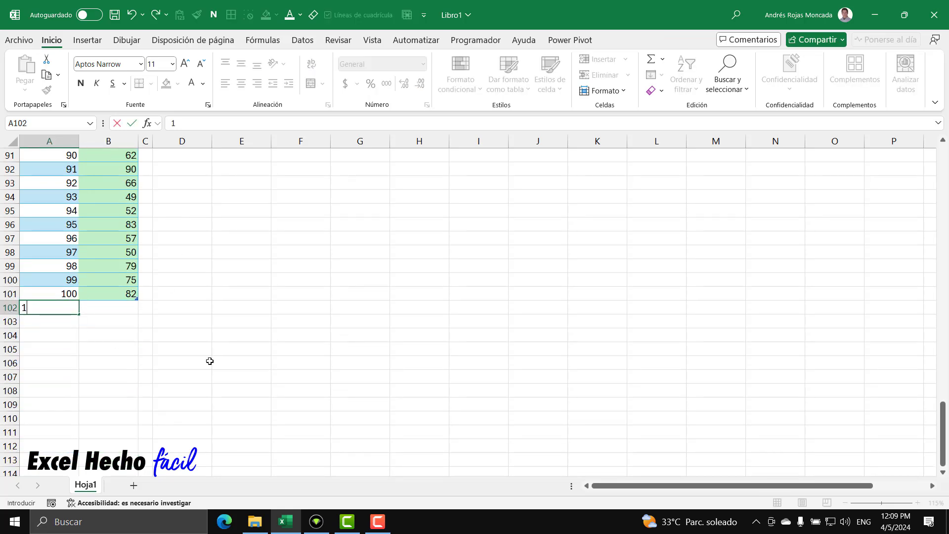
key("Return")
type("102")
key("Return")
type("103")
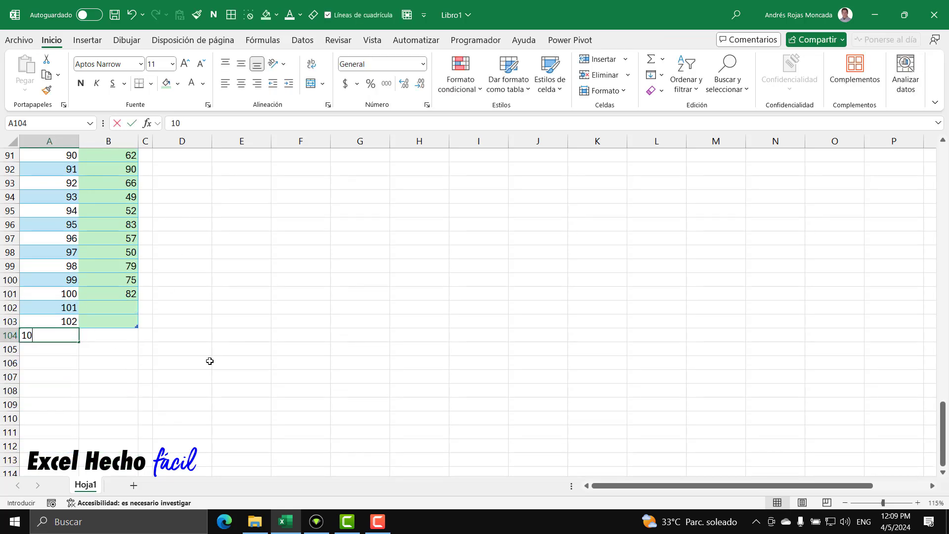
key("Return")
type("104")
key("Return")
- Enter the values 50, 55, 60 and 65 in the Valor column for rows 101 to 104
key("Up")
key("Up")
key("Up")
key("Up")
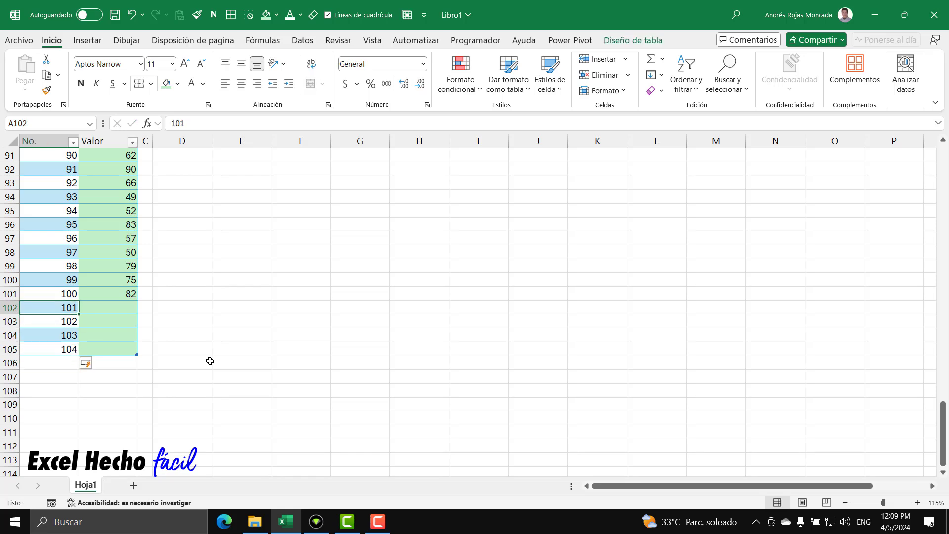
key("Right")
type("50")
key("Return")
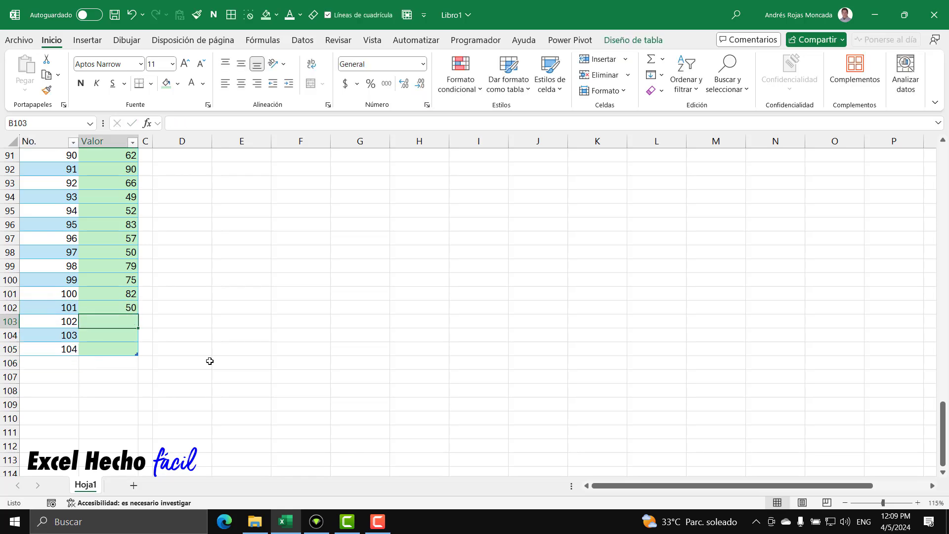
type("55")
key("Return")
type("60")
key("Return")
type("65")
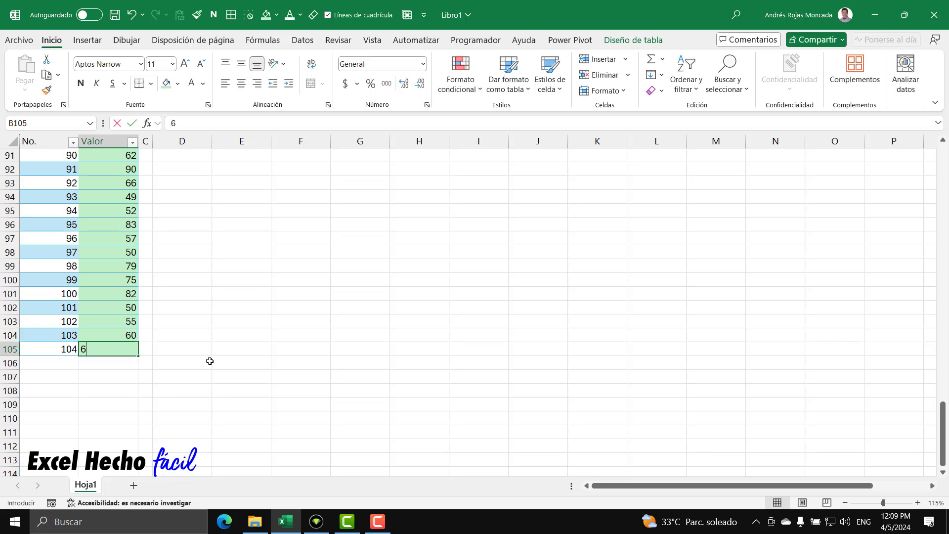
key("Return")
- Check the LET formula in E5 and the ranges used by the manual averages in E1 and E2
key("Up")
key("ctrl+Up")
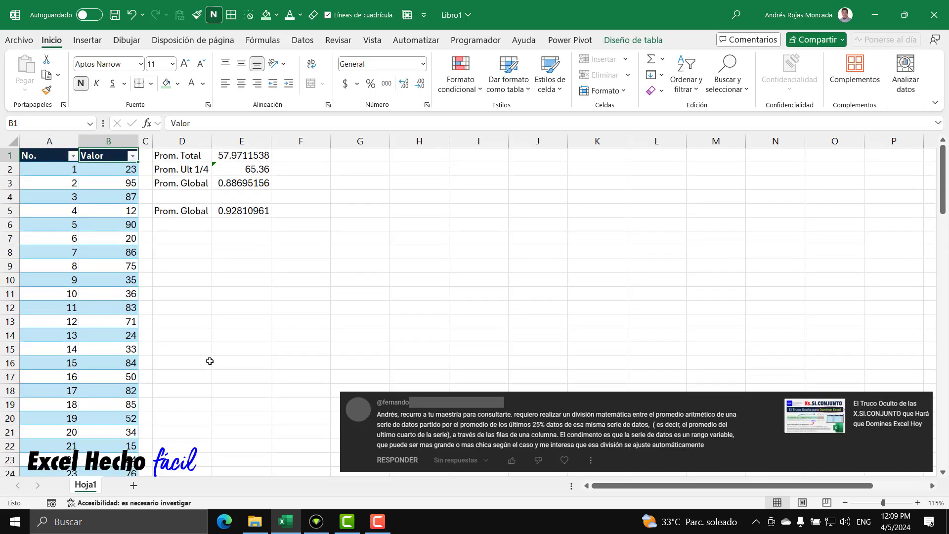
left_click(227, 214)
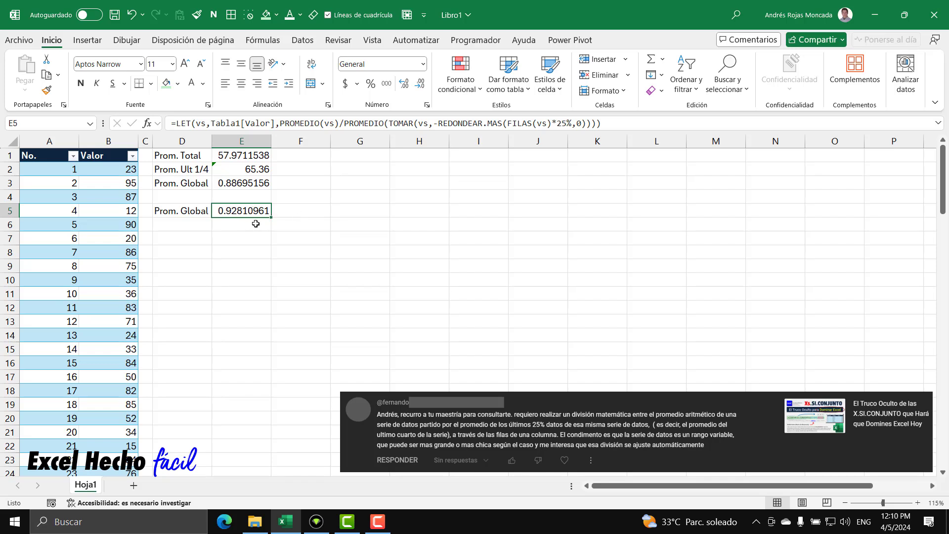
left_click_drag(252, 157, 252, 182)
left_click(251, 158)
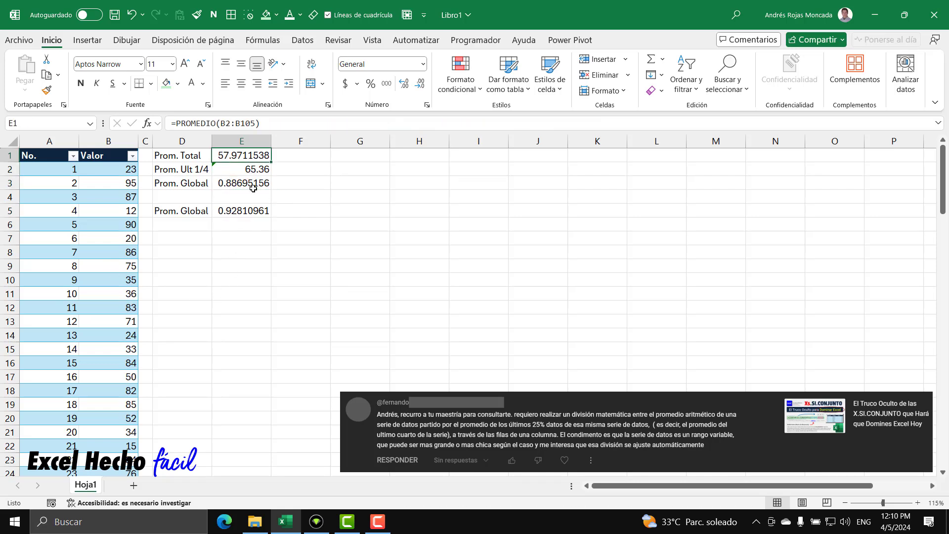
key("F2")
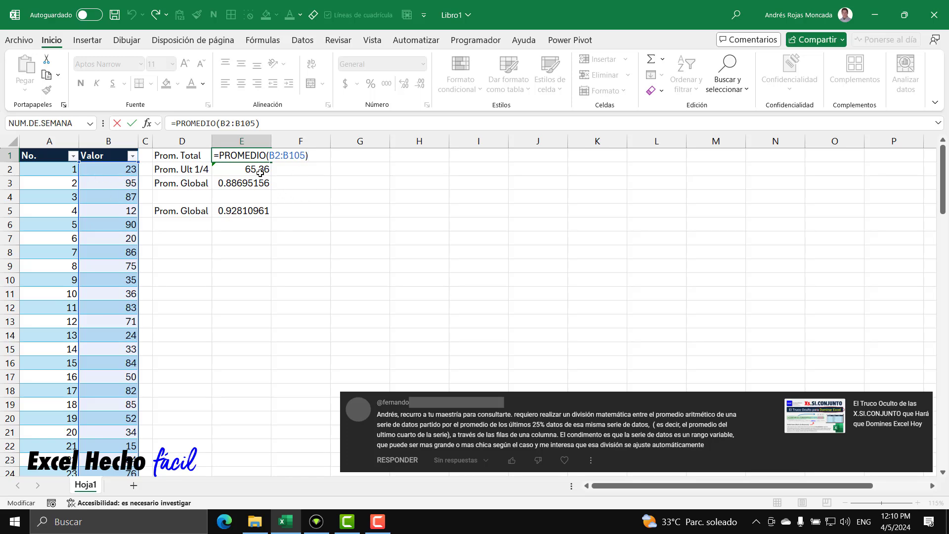
key("Return")
key("F2")
key("Escape")
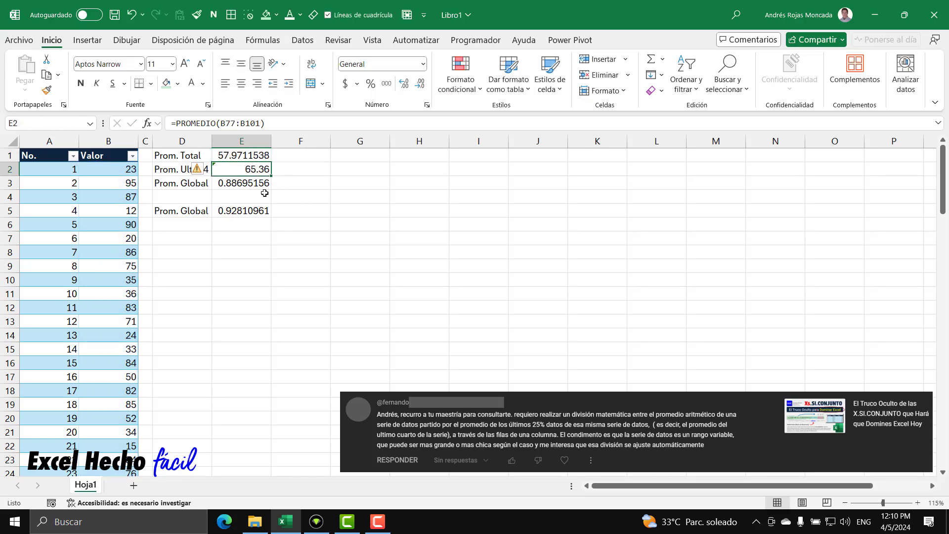
- Change the PROMEDIO argument in E1 to the table reference Tabla1[Valor]
left_click(249, 156)
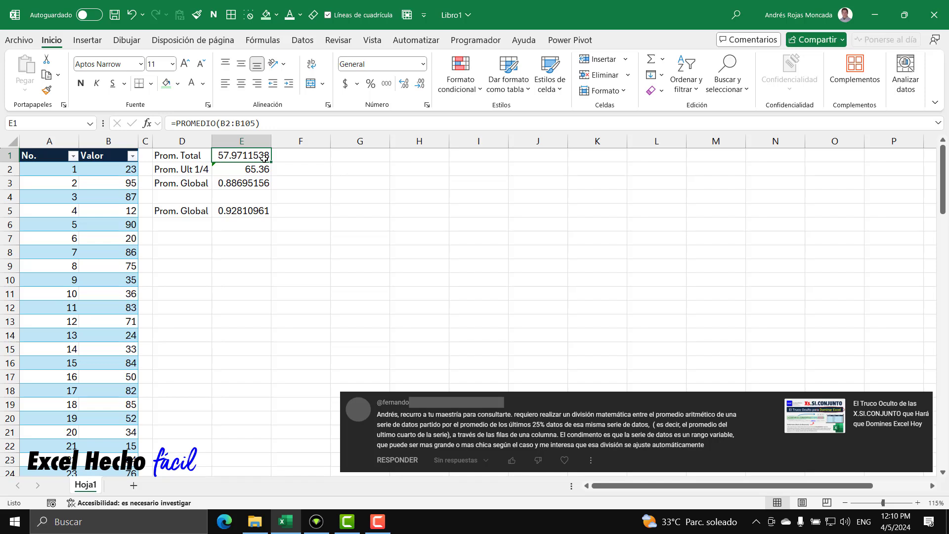
key("F2")
left_click_drag(305, 158, 270, 157)
left_click(115, 147)
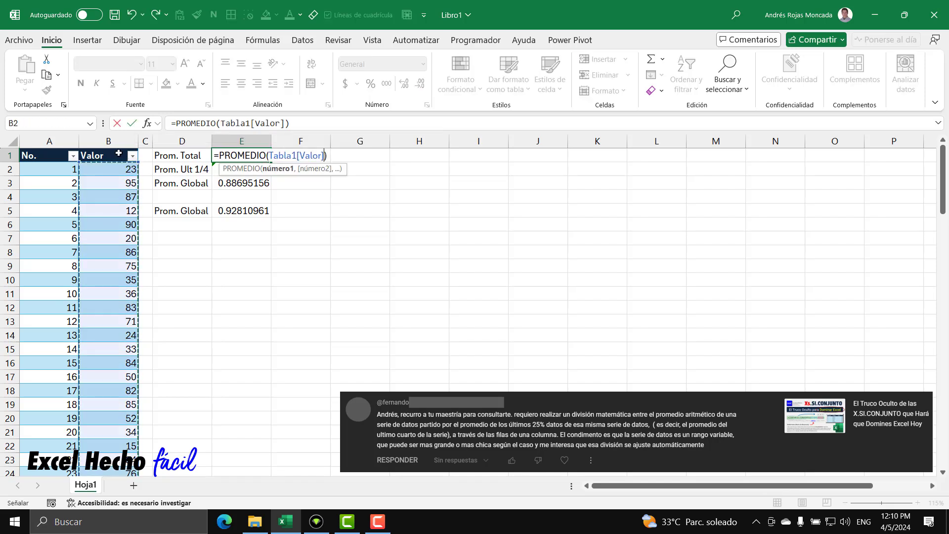
key("Return")
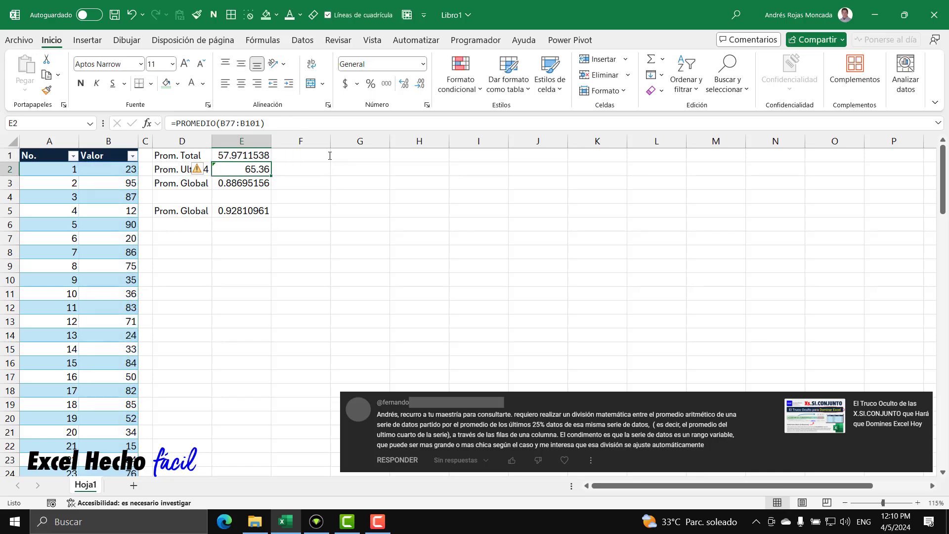
- Extend the PROMEDIO range in E2 to B77:B105 so it includes the added rows
key("F2")
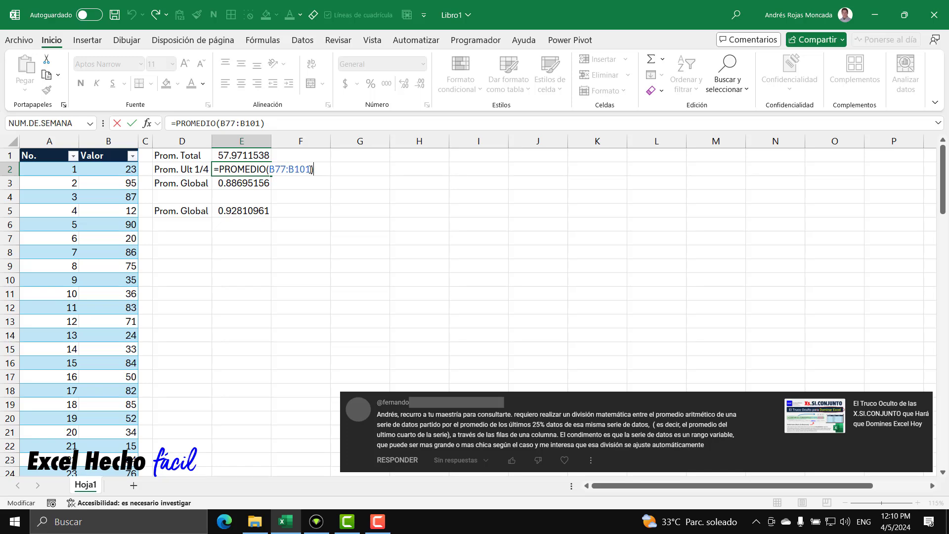
scroll(163, 313, "down", 19)
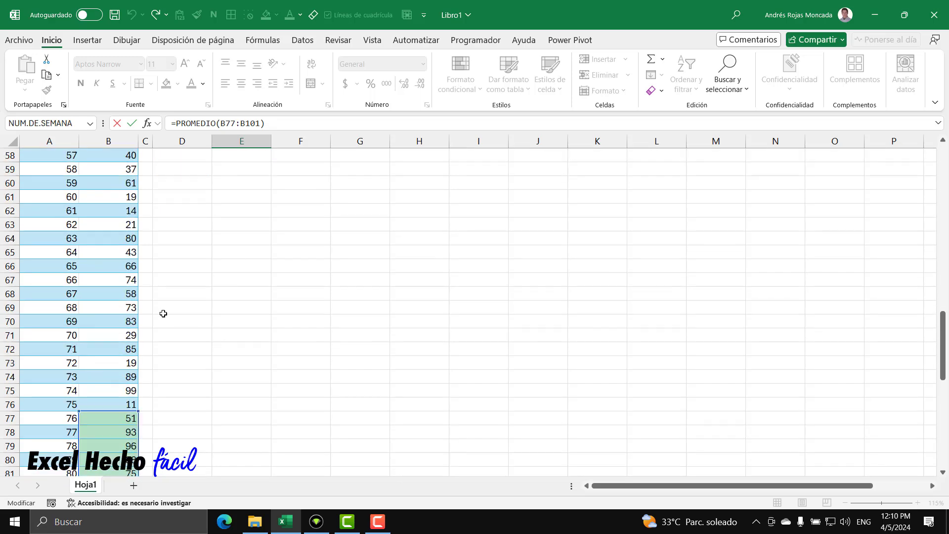
scroll(163, 313, "down", 9)
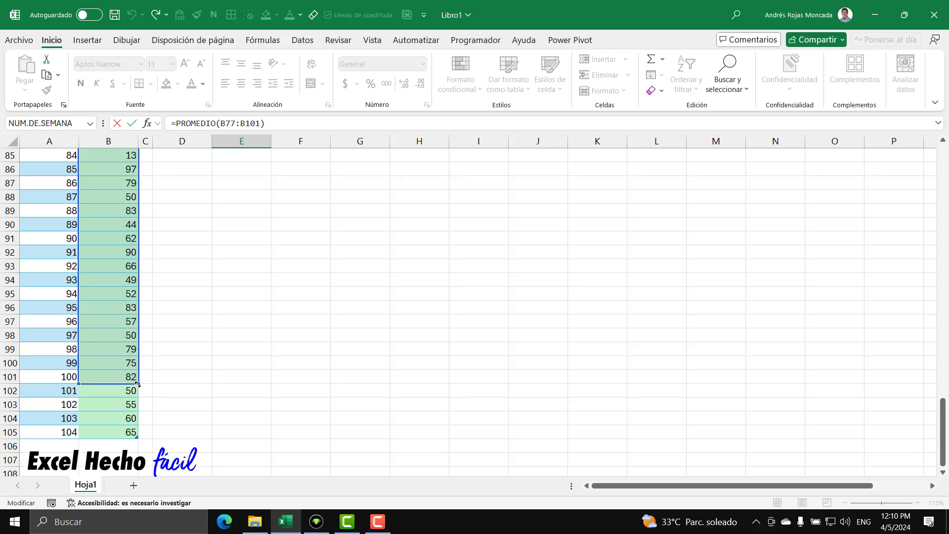
left_click_drag(139, 384, 139, 439)
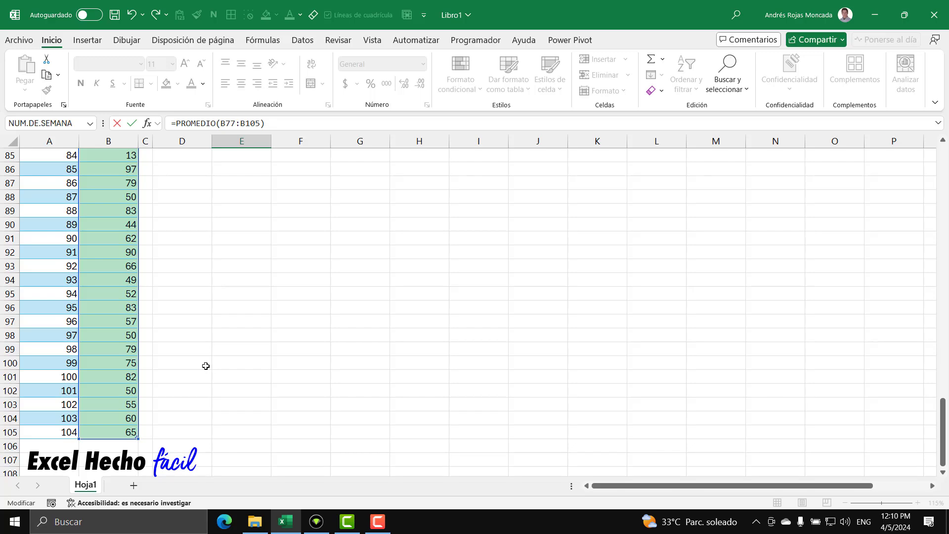
key("Return")
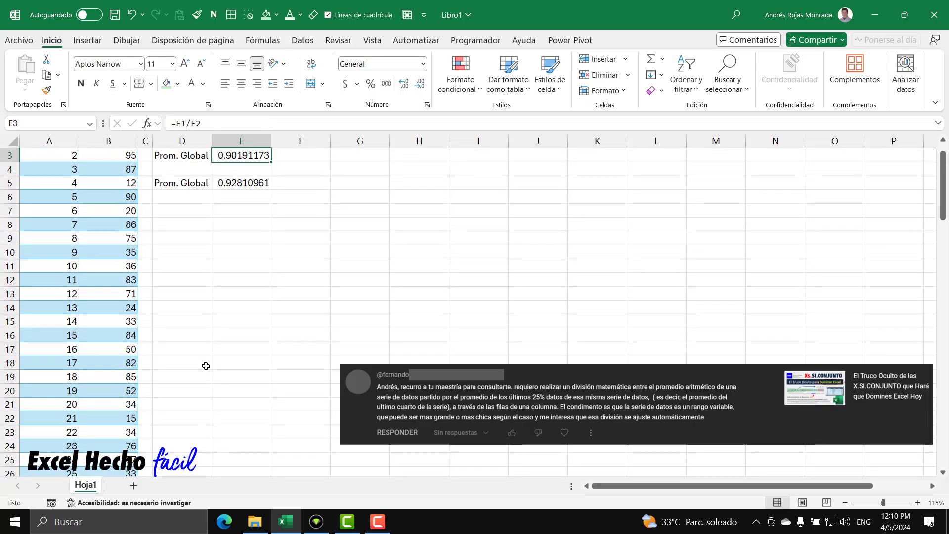
- Fill the last 26 Valor cells, B80:B105, with yellow
scroll(206, 366, "down", 20)
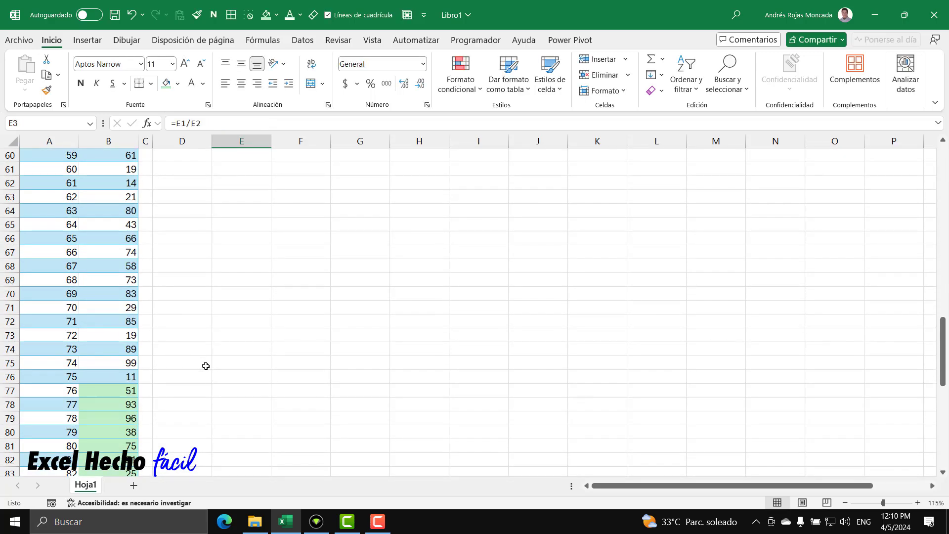
scroll(206, 366, "down", 7)
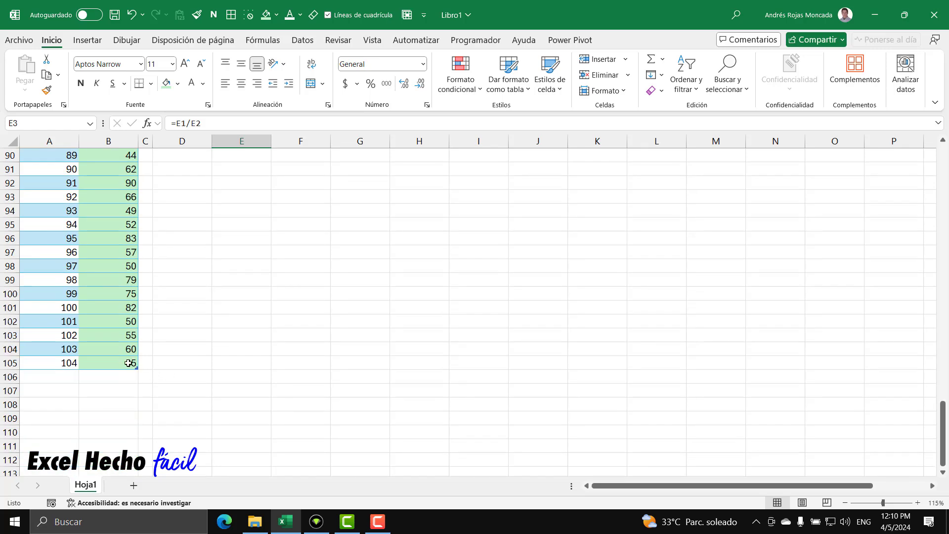
left_click_drag(132, 364, 120, 194)
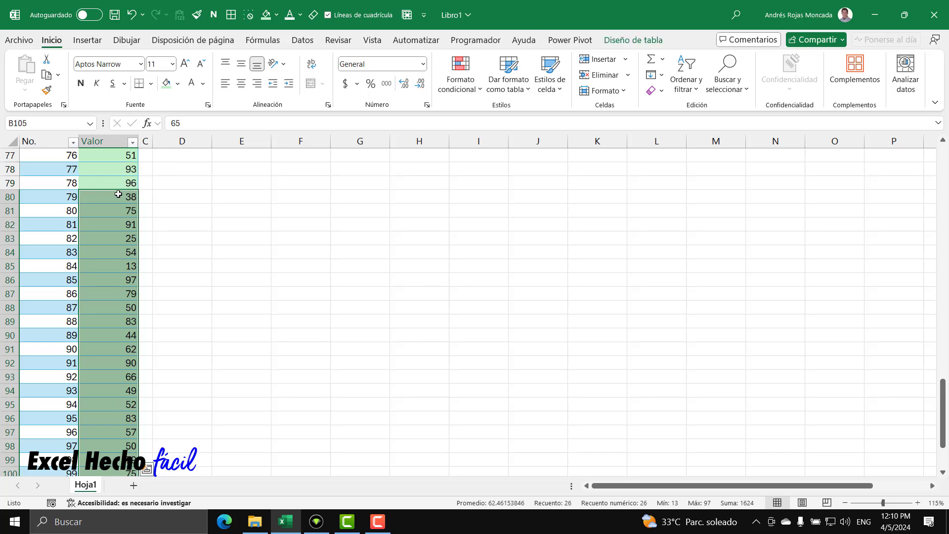
left_click(178, 84)
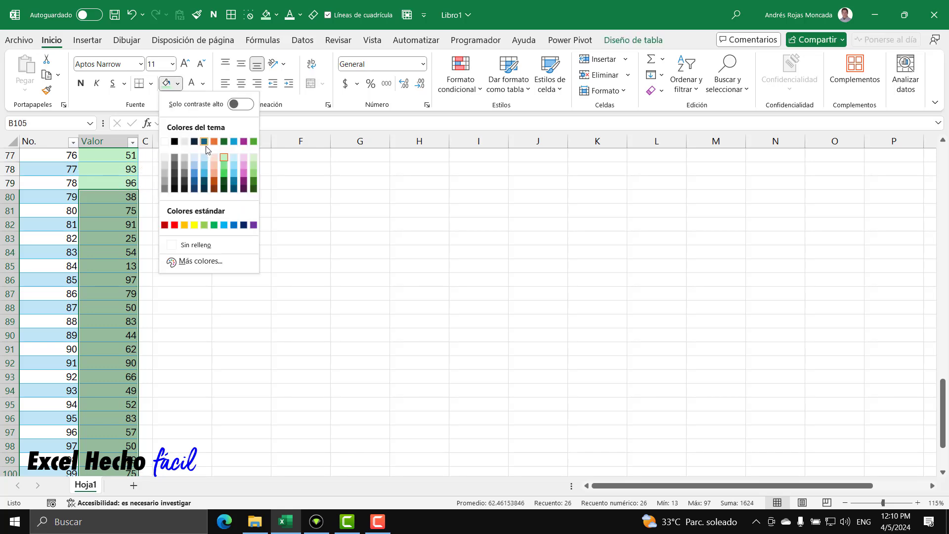
left_click(195, 225)
scroll(90, 212, "down", 6)
left_click(125, 295)
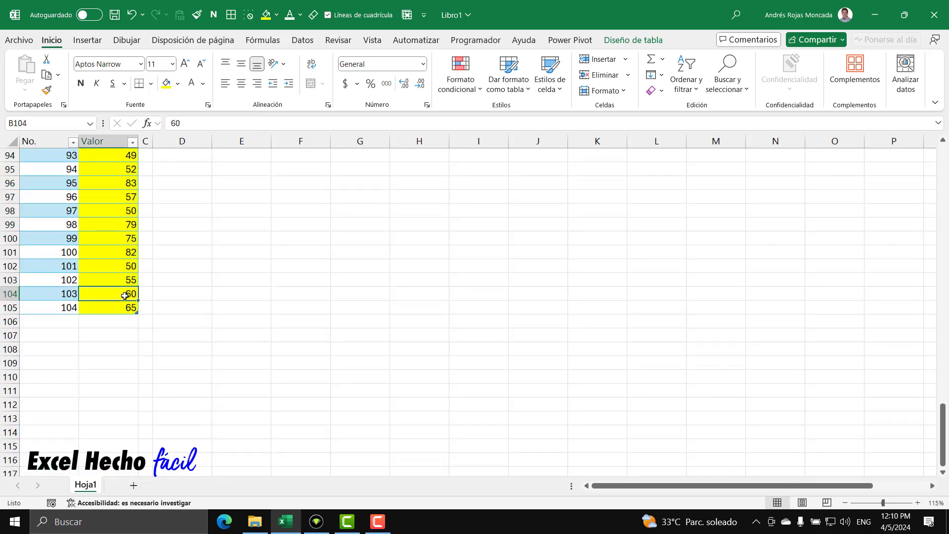
- Change the PROMEDIO range in E2 to the yellow cells B80:B105, the last quarter of the Valor column
key("ctrl+Up")
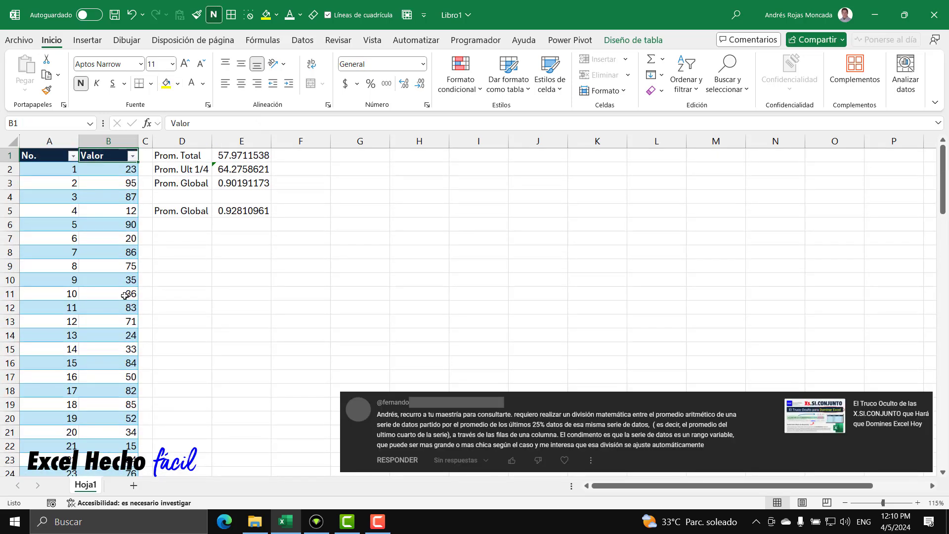
left_click(233, 170)
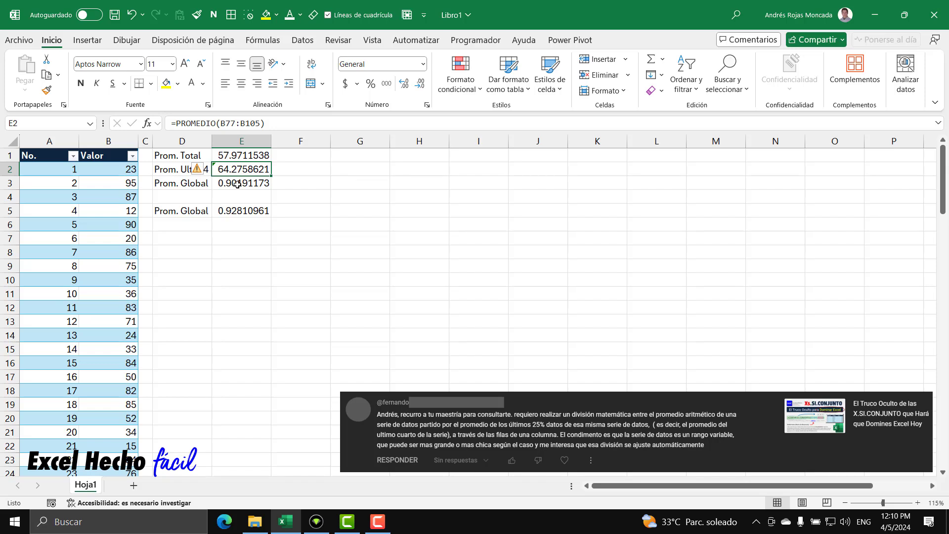
key("F2")
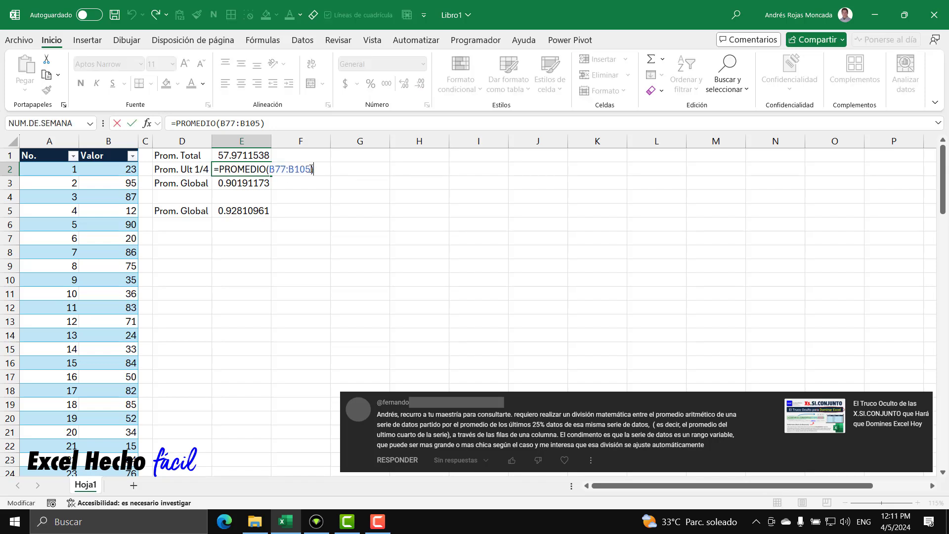
left_click_drag(311, 169, 270, 169)
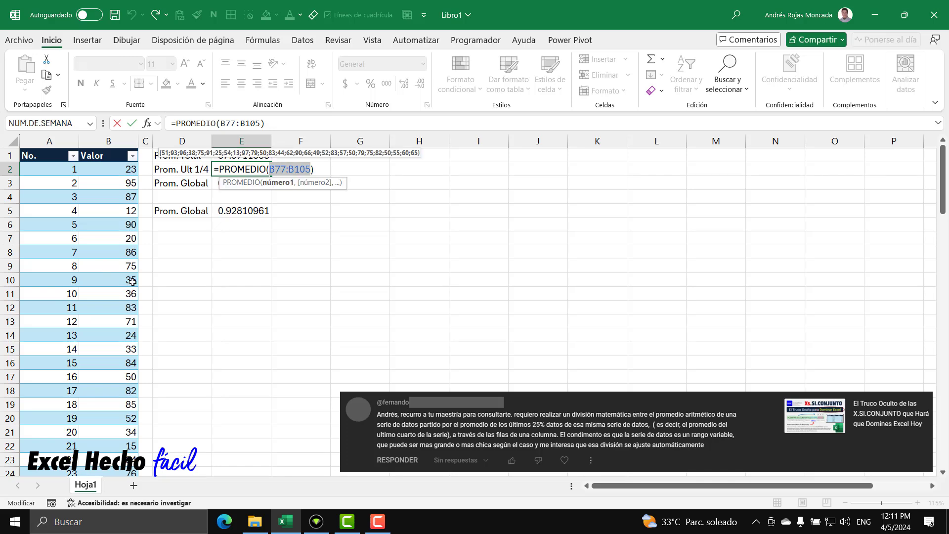
scroll(132, 280, "down", 20)
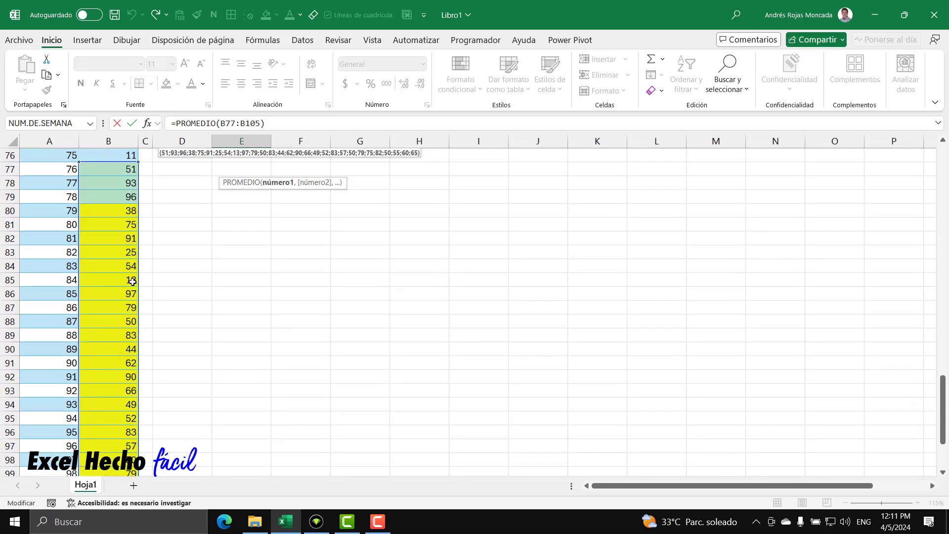
left_click_drag(127, 212, 119, 475)
key("Return")
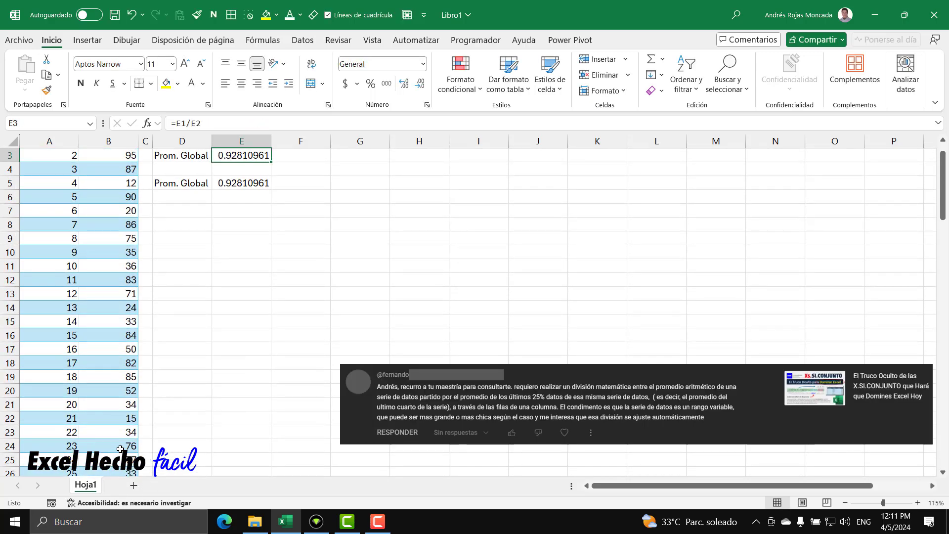
scroll(120, 449, "up", 1)
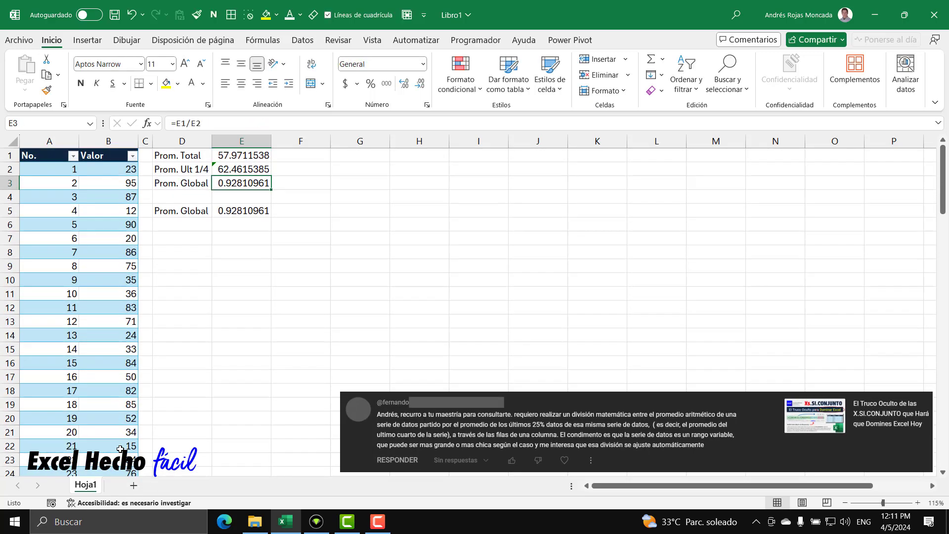
- Inspect the LET formula in E5 and select the data of the table's No. and Valor columns in turn
left_click(239, 210)
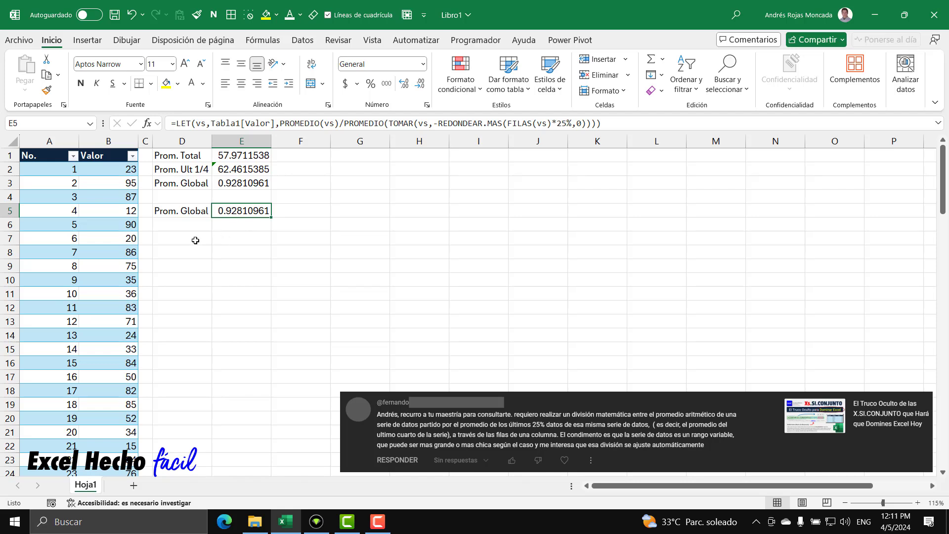
left_click(180, 239)
left_click(247, 214)
key("F2")
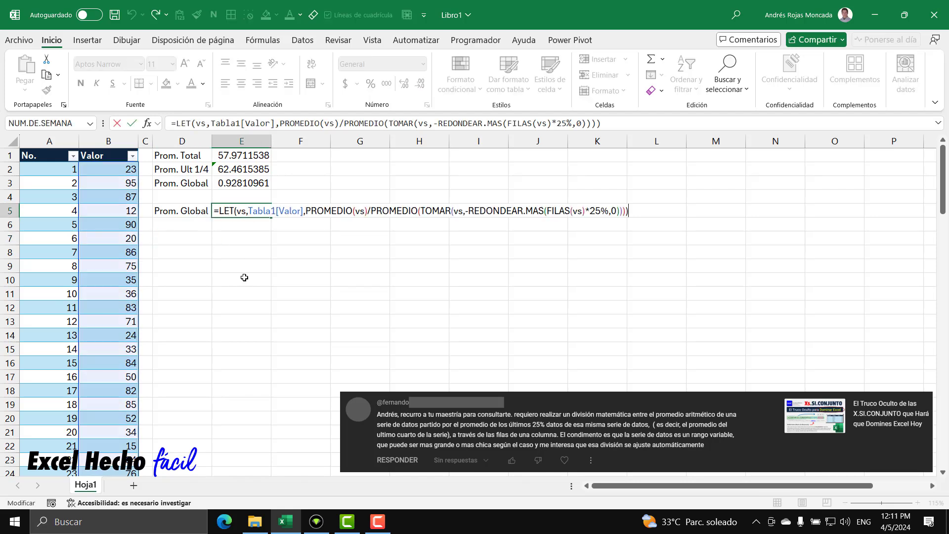
key("Escape")
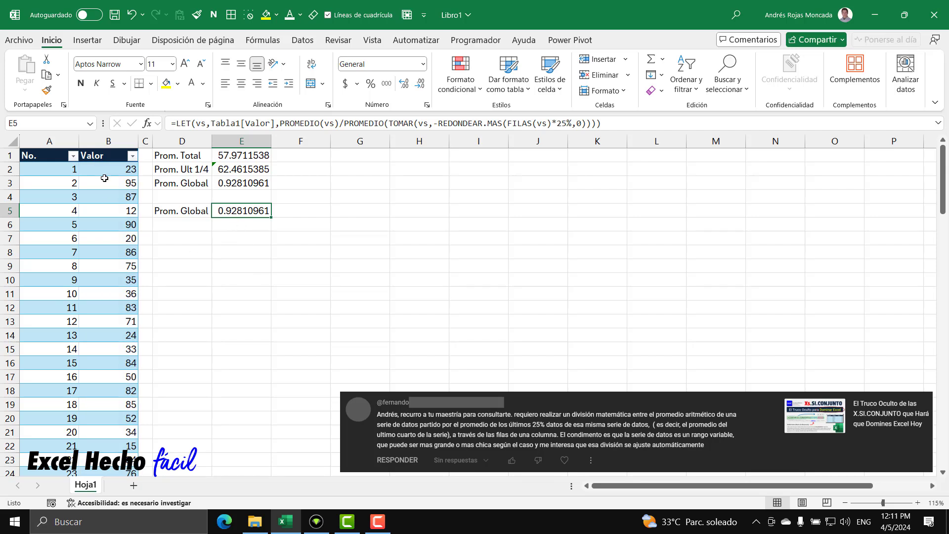
left_click(58, 149)
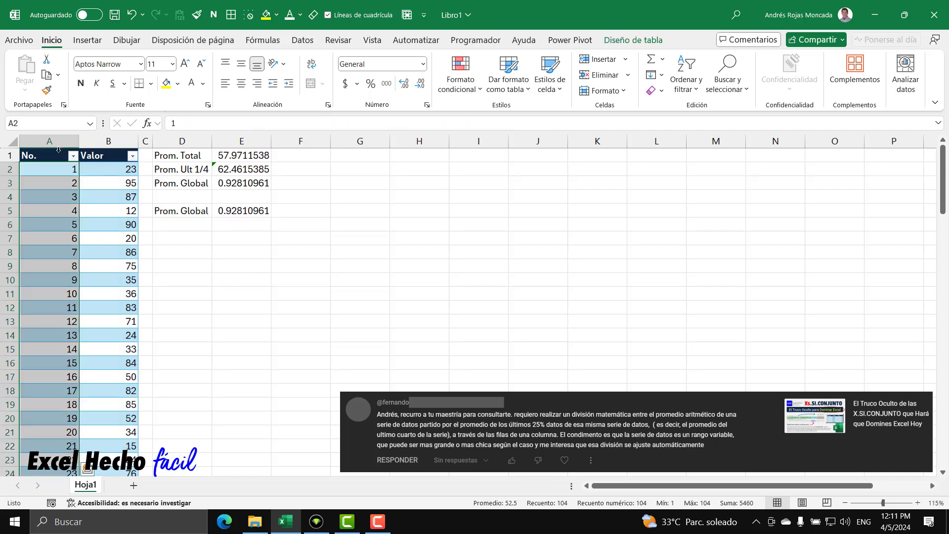
left_click(103, 148)
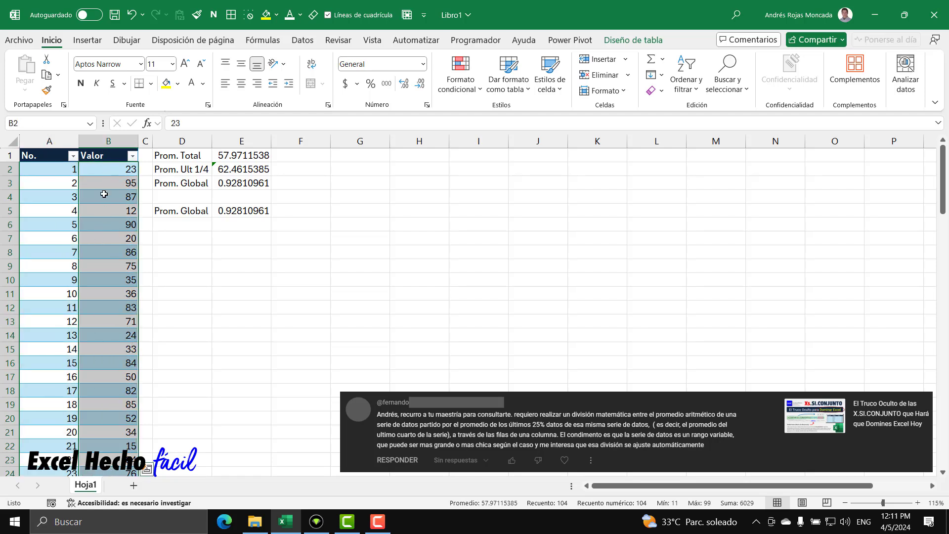
- Recheck the LET formula in E5 and make that cell bold
left_click(239, 210)
key("F2")
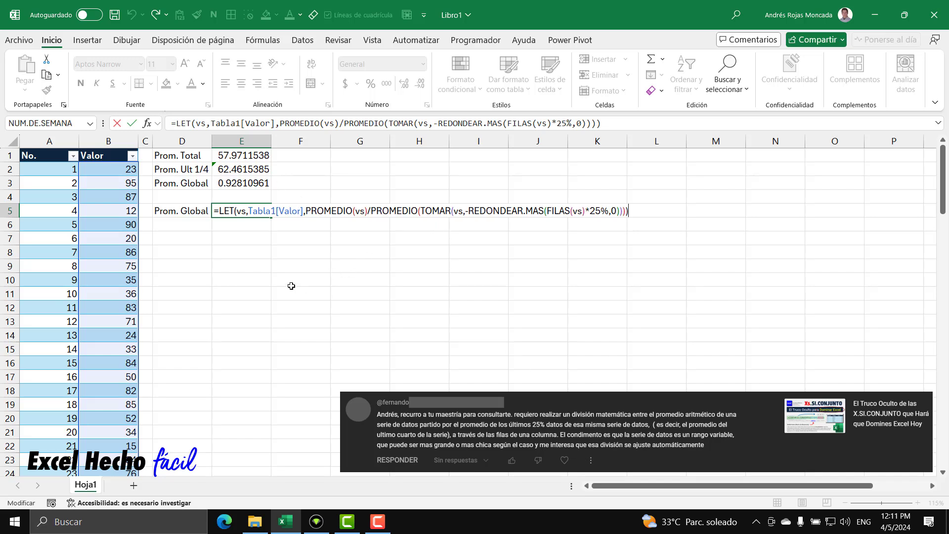
key("ctrl+Return")
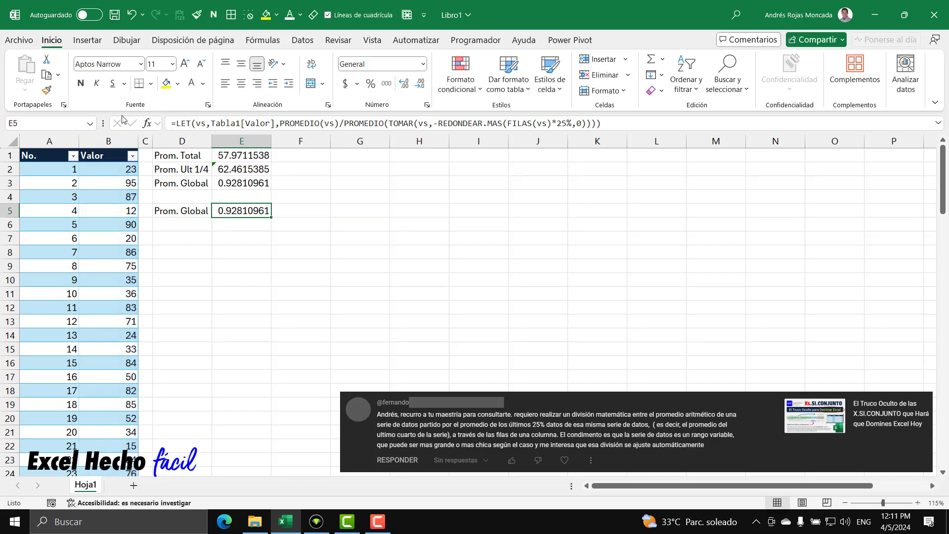
left_click(82, 85)
left_click(178, 236)
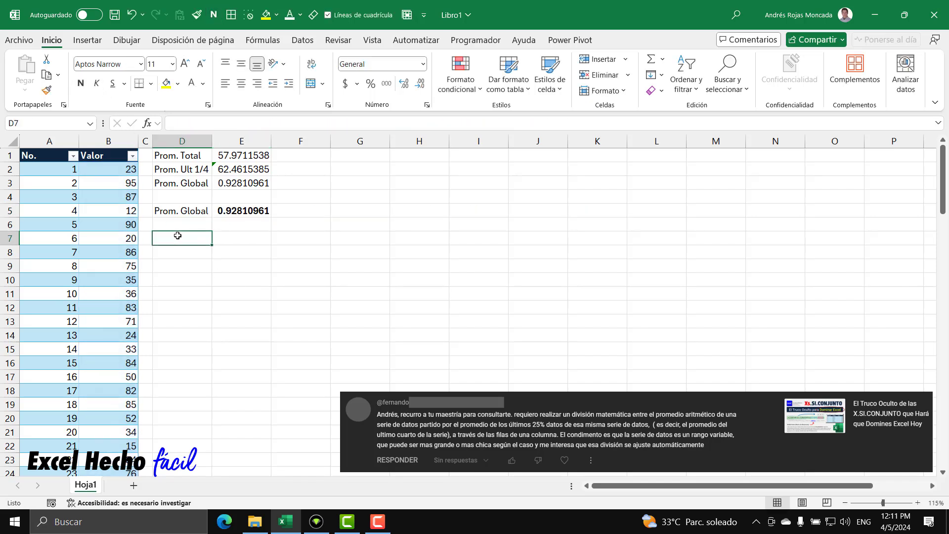